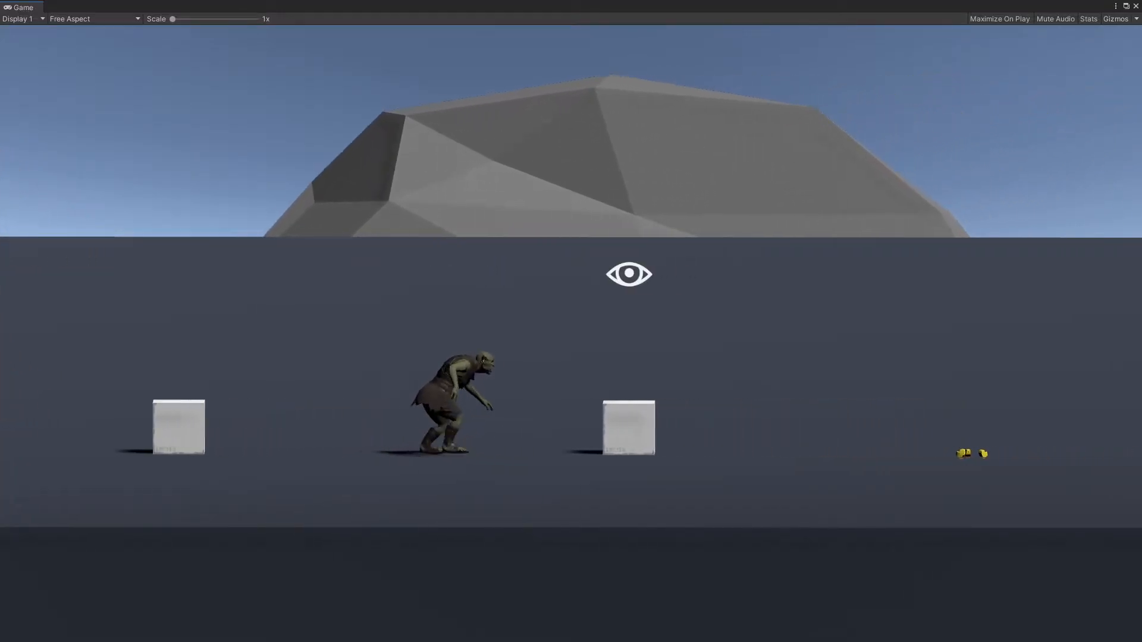
Play-test the examine interaction on the white cube, the yellow object and the treasure chest in the running game
key(e)
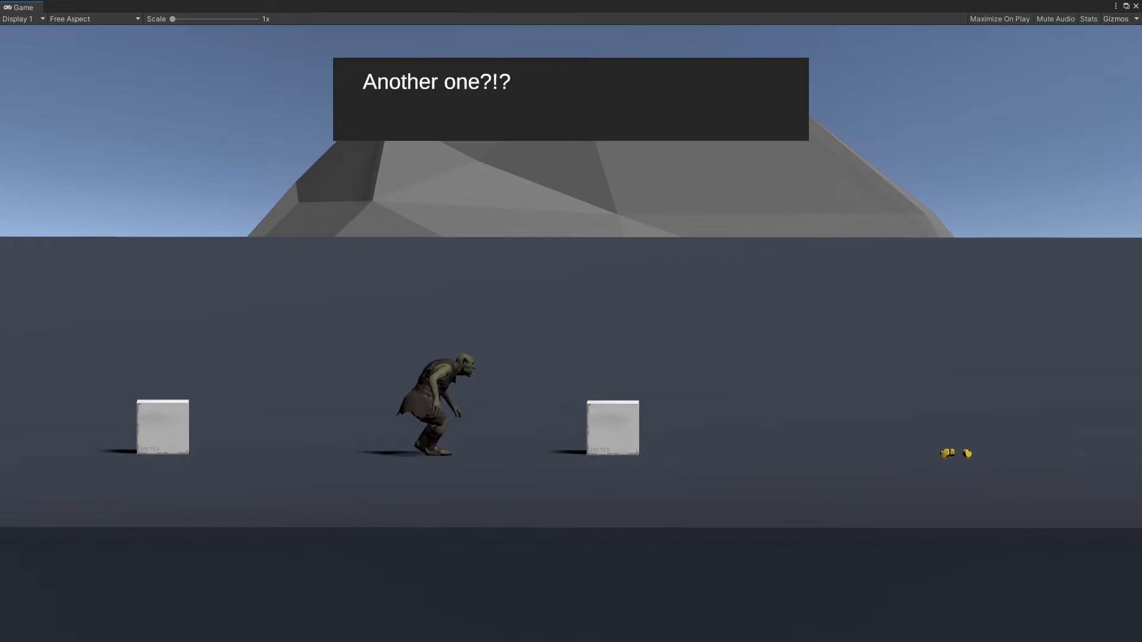
key(e)
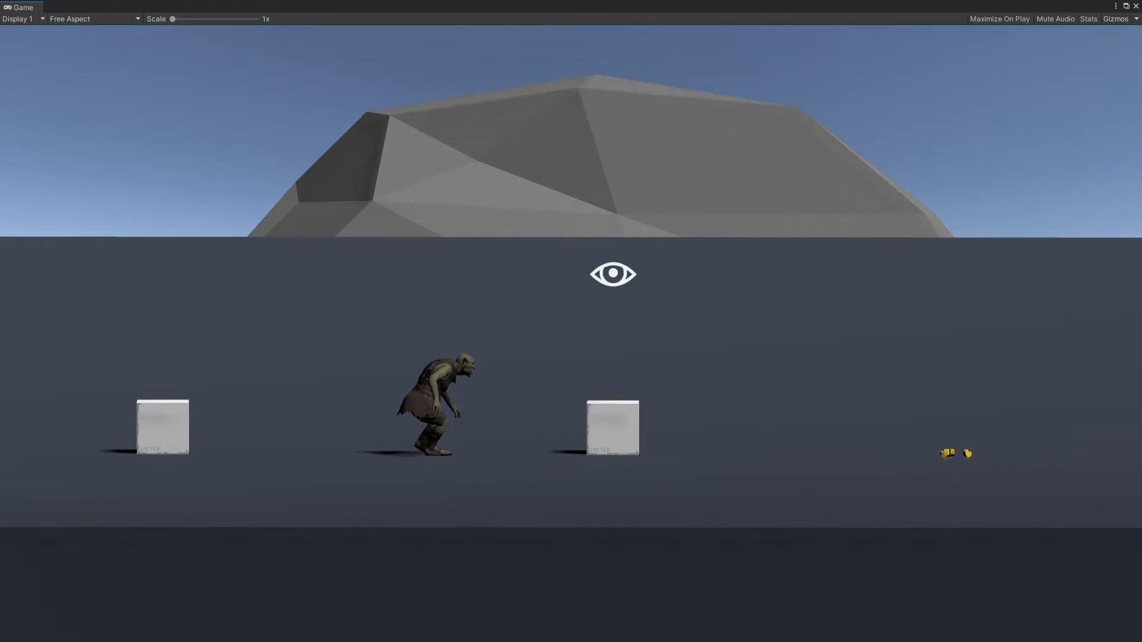
key(d)
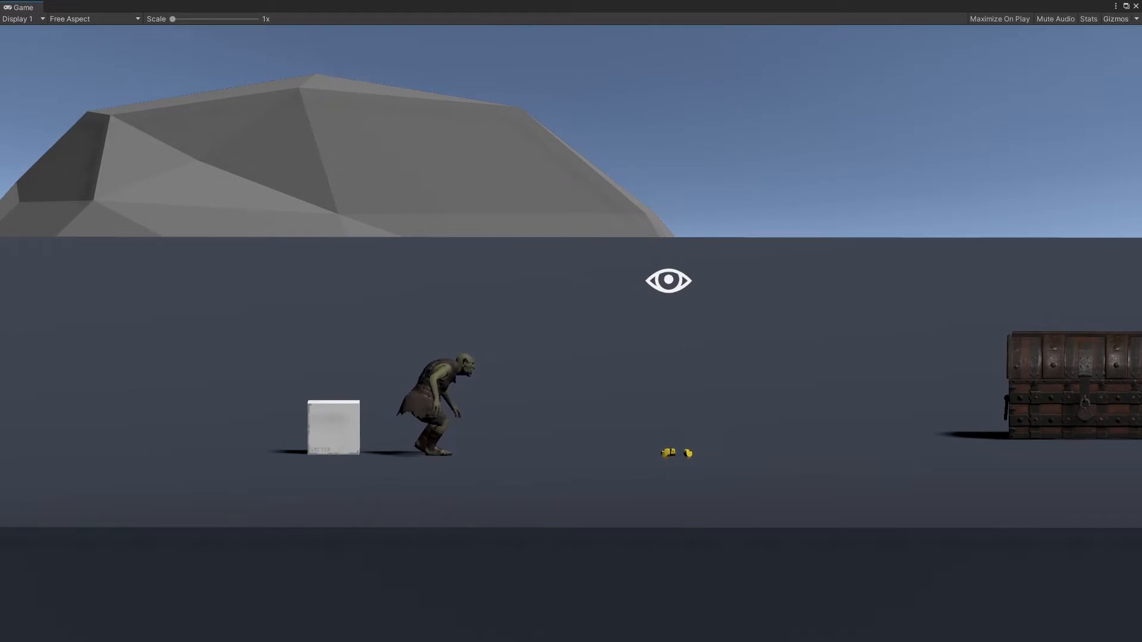
key(d)
key(e)
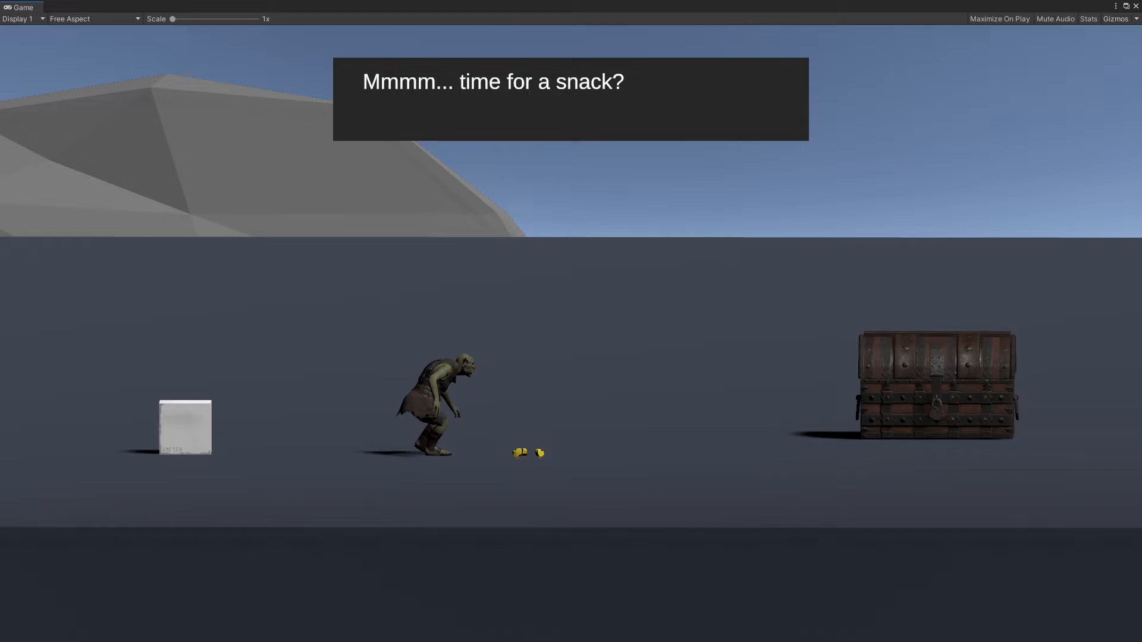
key(e)
key(d)
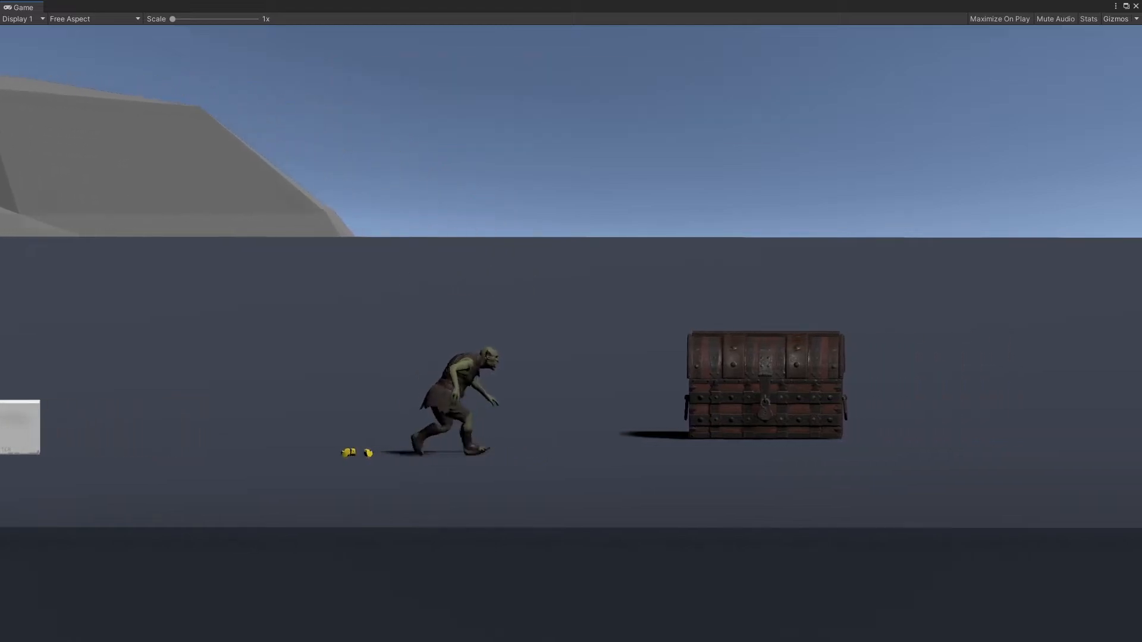
key(e)
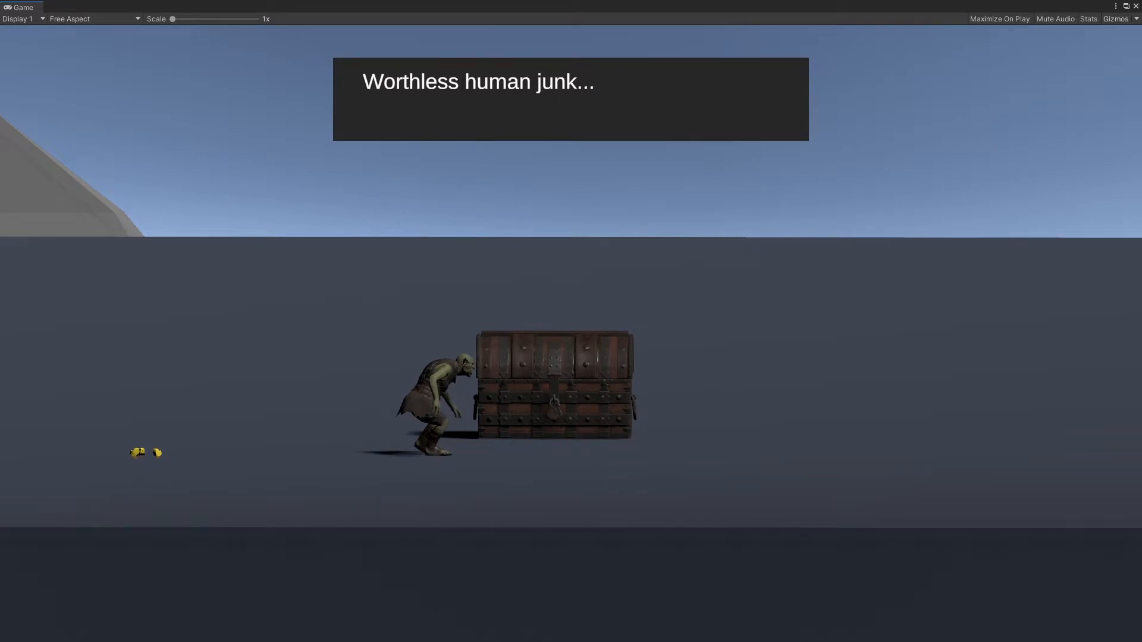
key(e)
key(d)
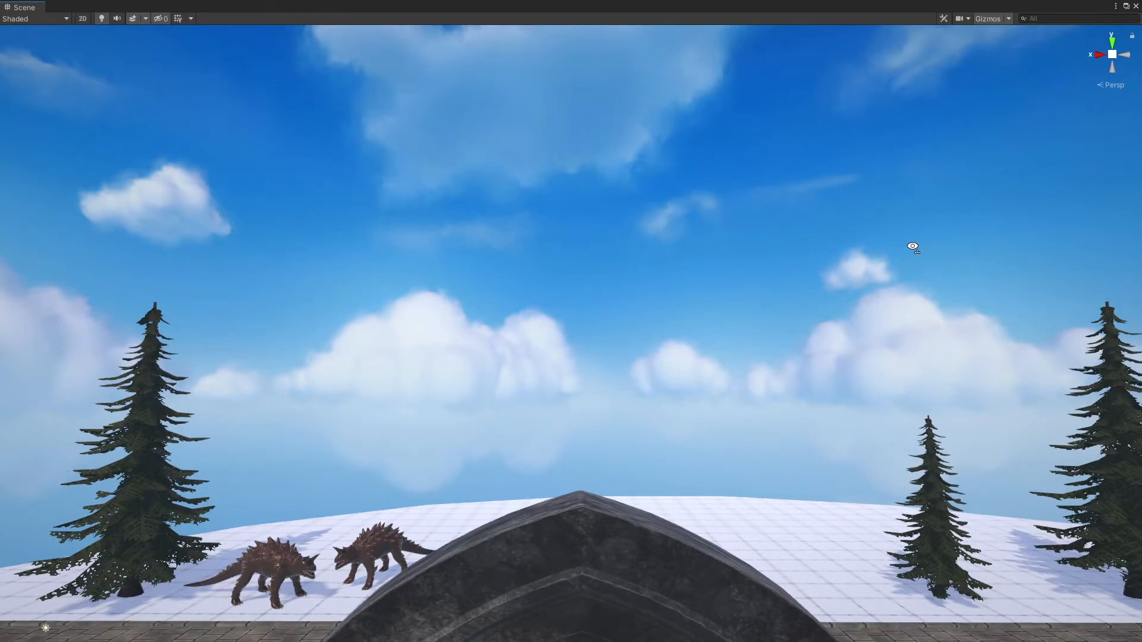
Move the two armoured characters out from under the stone archway to beside the blue table
right_drag(913, 247, 913, 253)
key(q)
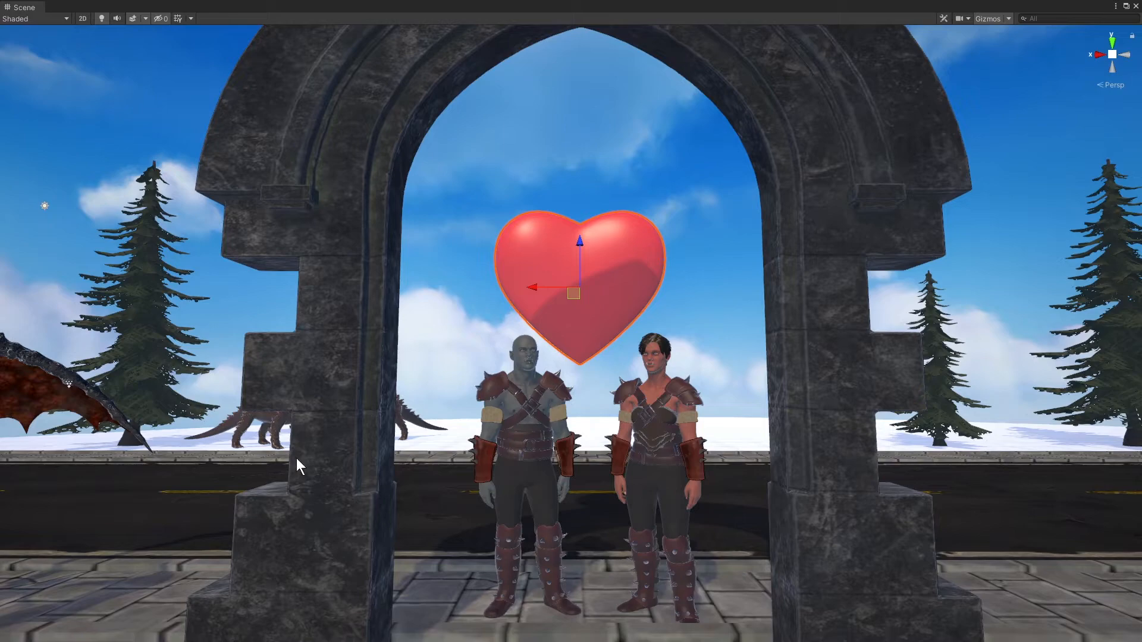
right_drag(452, 280, 392, 345)
middle_drag(393, 345, 510, 357)
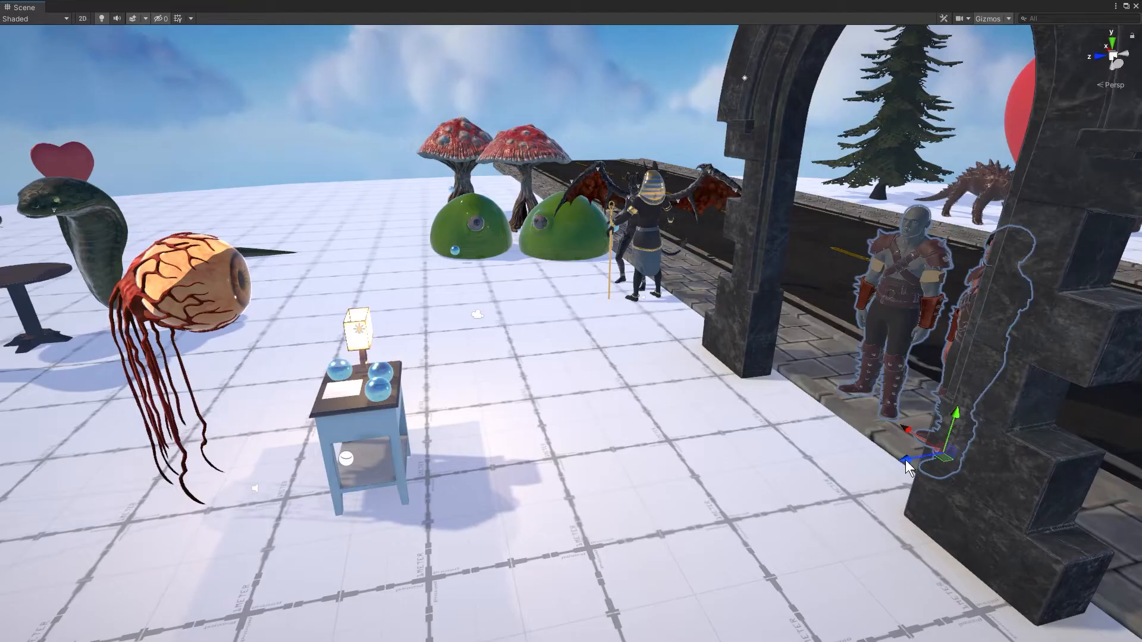
drag(903, 462, 527, 560)
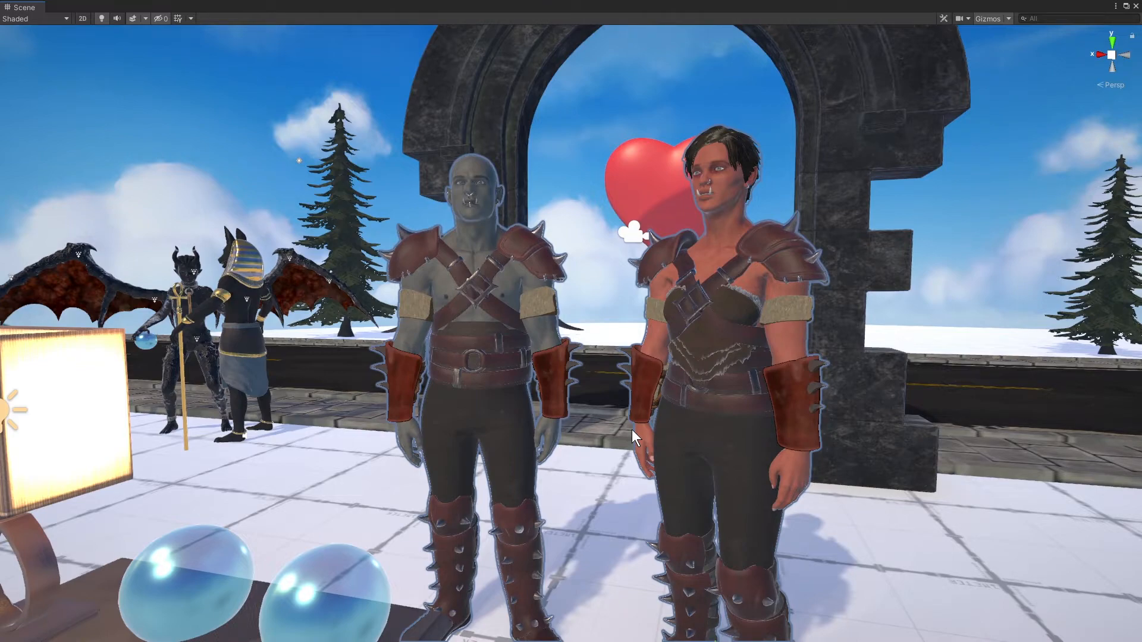
alt+drag(698, 413, 346, 427)
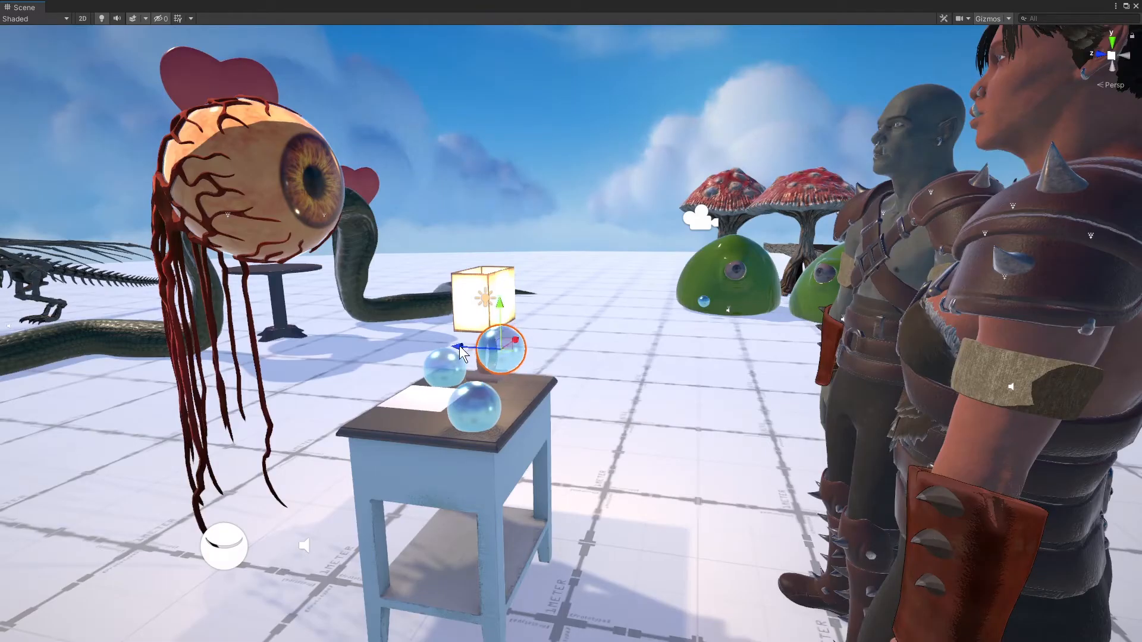
Move one blue orb from the table to the grey armoured character and rotate the armoured pair
drag(482, 355, 815, 405)
alt+drag(693, 397, 754, 405)
scroll(369, 317, down, 3)
click(215, 229)
alt+drag(229, 243, 71, 262)
key(e)
drag(408, 427, 727, 447)
scroll(678, 449, down, 2)
click(629, 450)
alt+drag(629, 450, 617, 443)
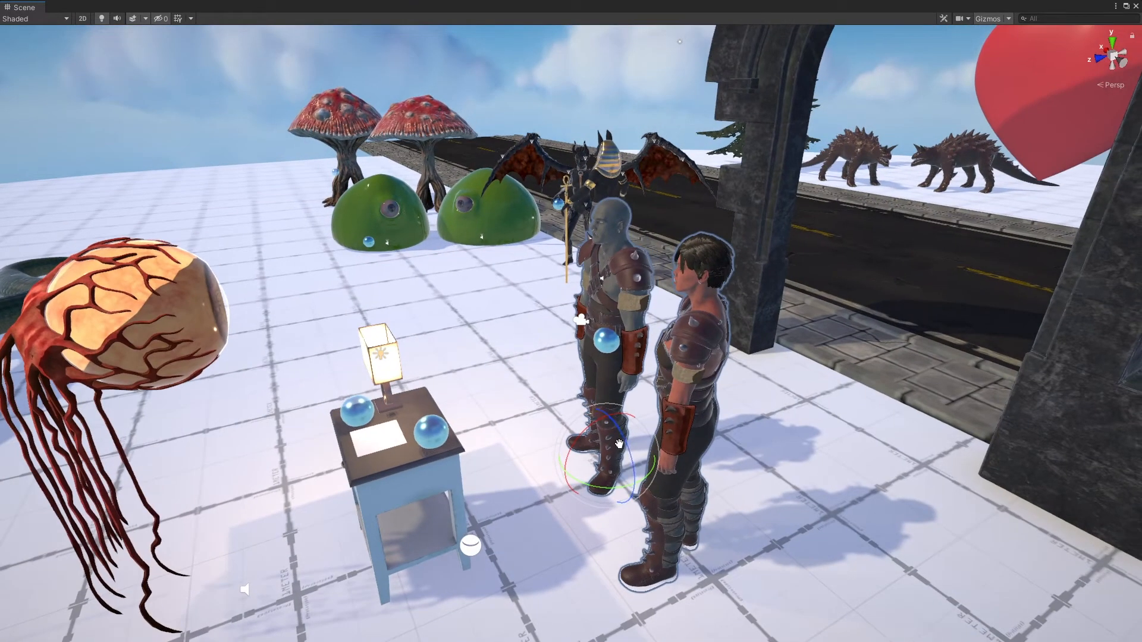
Move the armoured pair with their orb into the waiting group beside the winged demon and the jackal-headed figure
click(606, 345)
key(w)
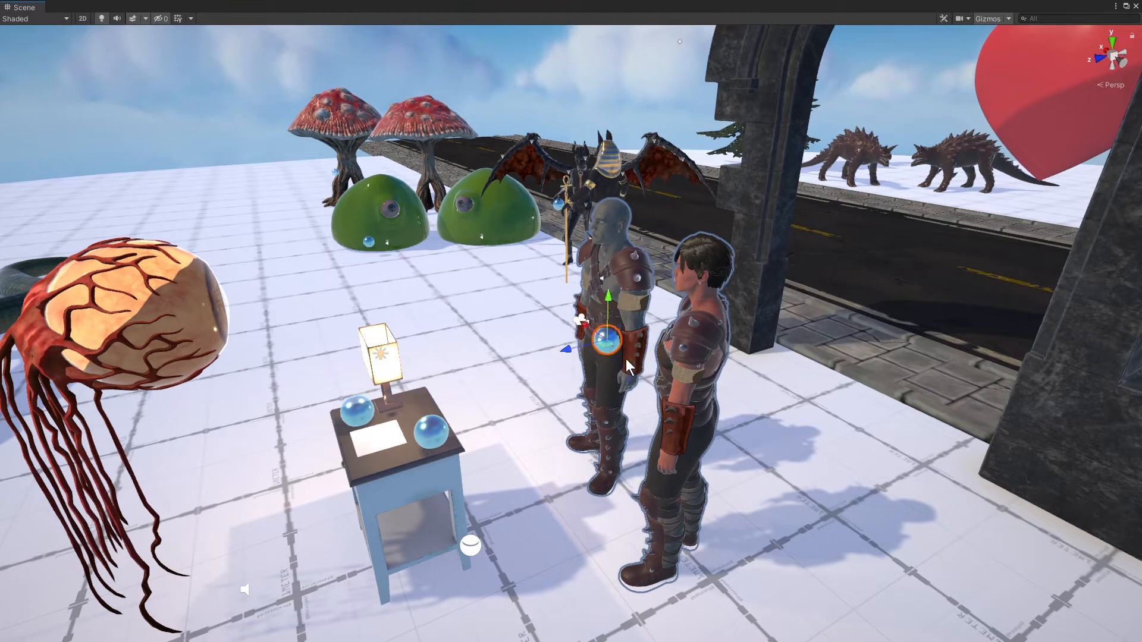
drag(597, 335, 421, 208)
drag(421, 209, 423, 210)
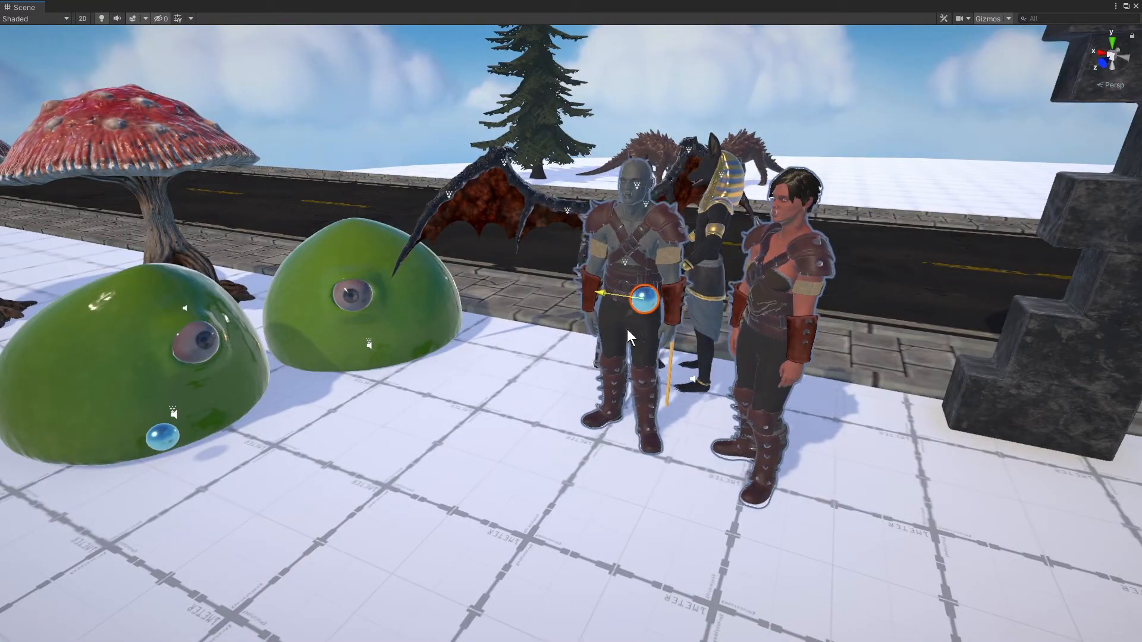
drag(627, 329, 781, 305)
key(e)
key(w)
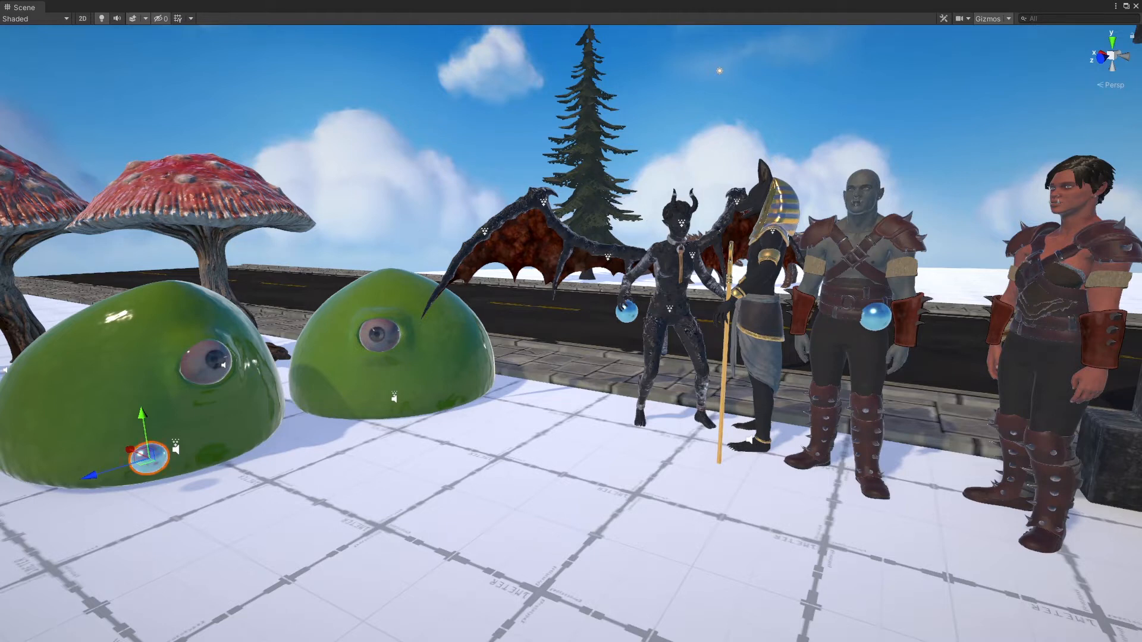
Move the green slimes' blue orb back to the blue table
key(f)
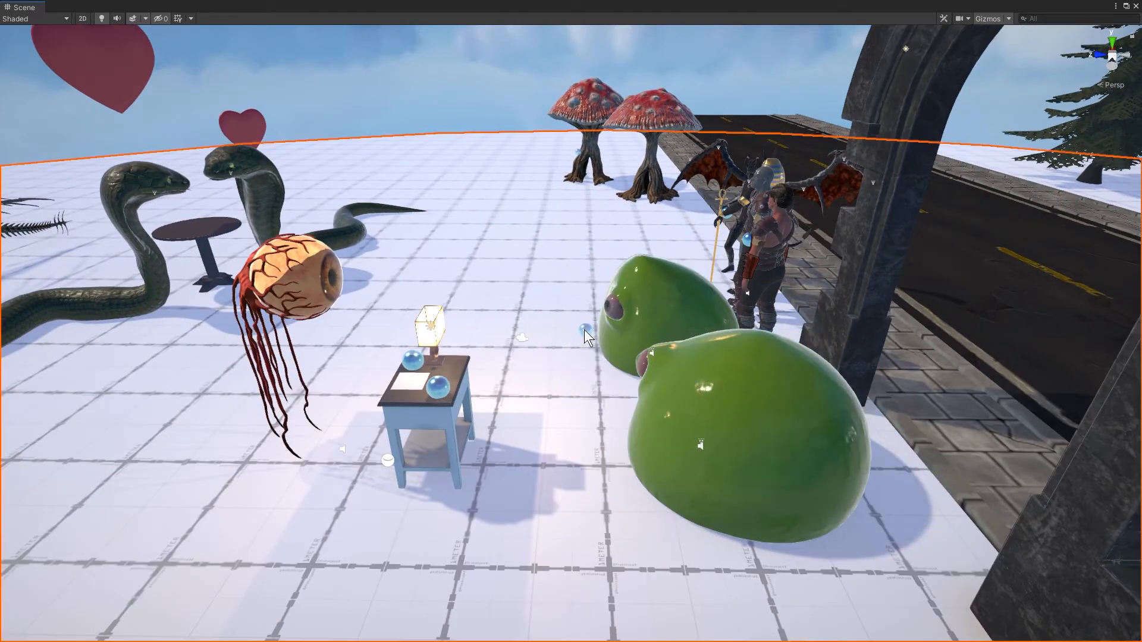
click(585, 329)
drag(584, 333, 399, 391)
Select both green slimes together and move them closer to the blue table
click(655, 304)
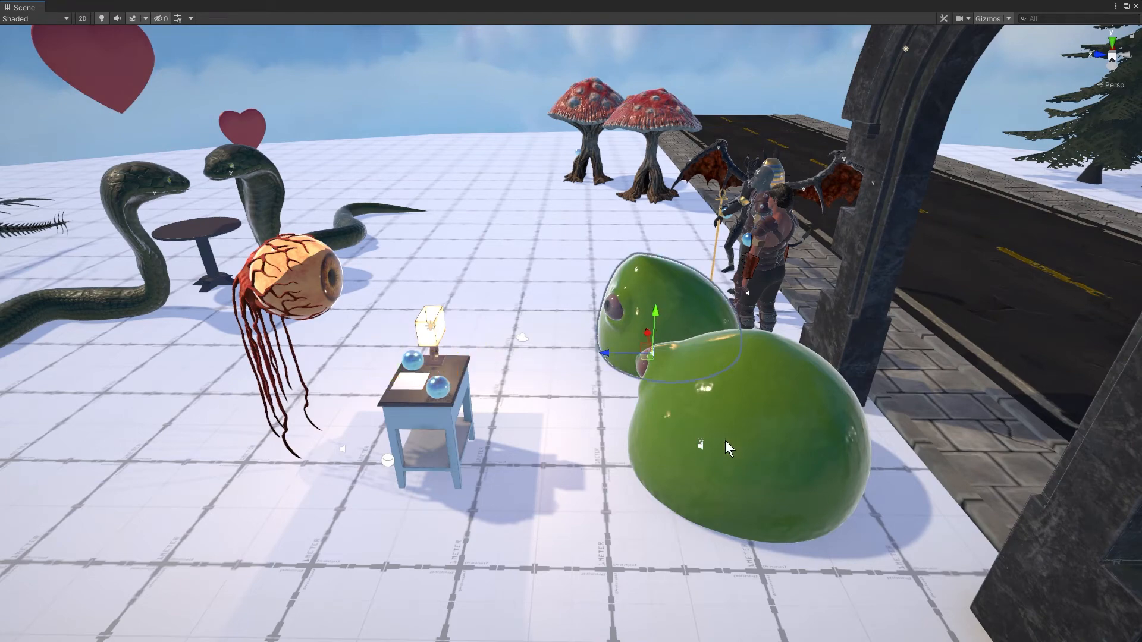
click(726, 440)
shift+click(675, 295)
drag(633, 393, 550, 417)
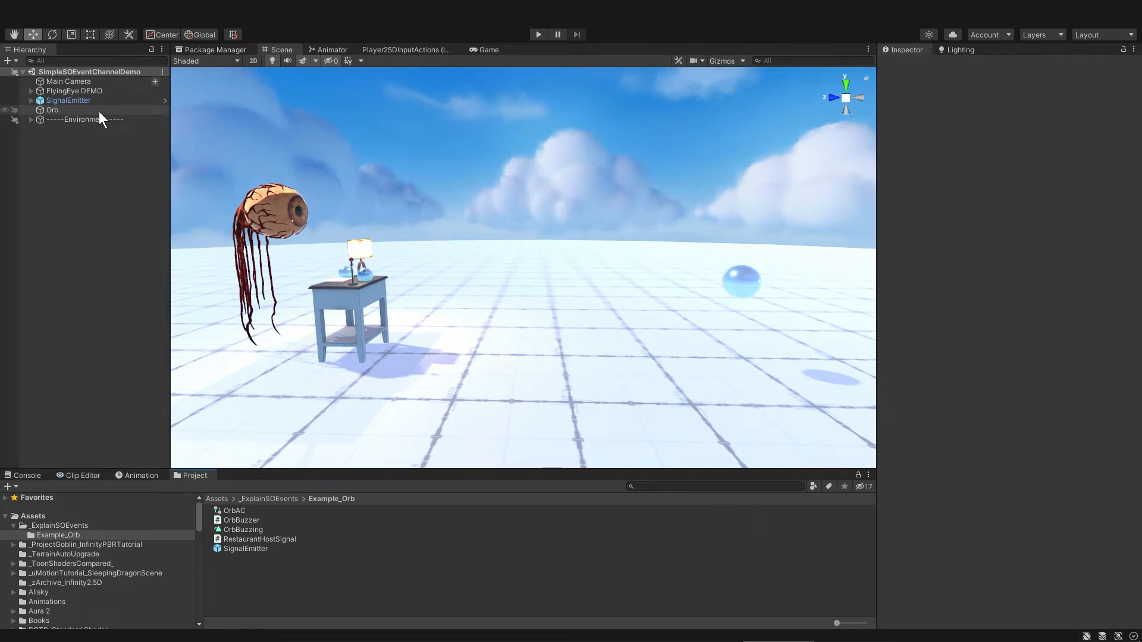
Add the GameEventListener script to the Orb object as a component
click(99, 112)
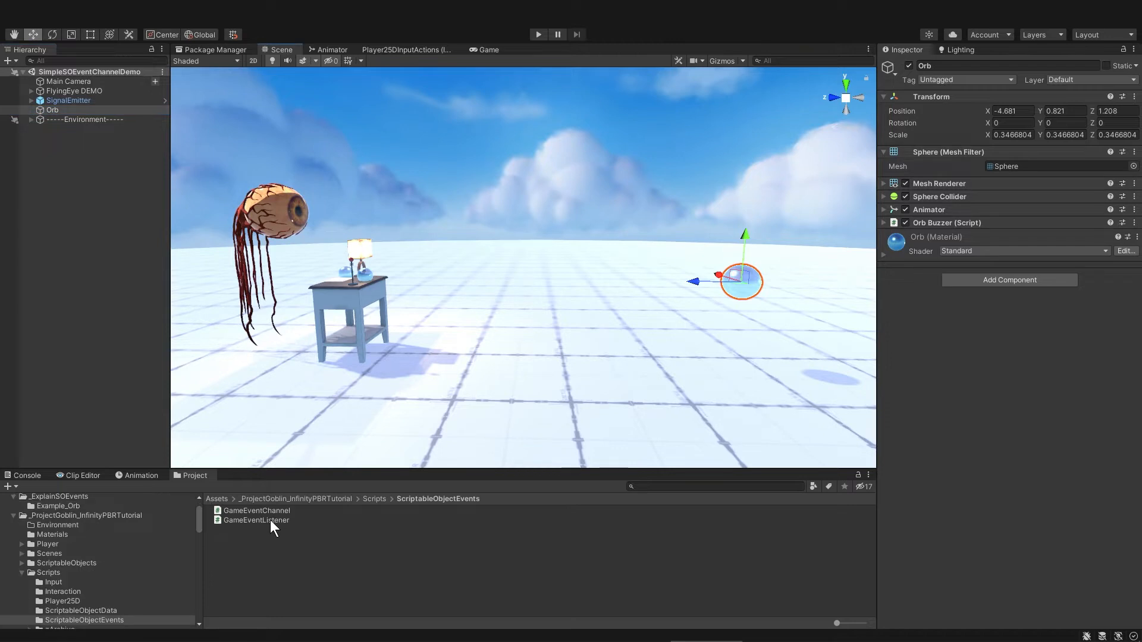
drag(270, 519, 929, 291)
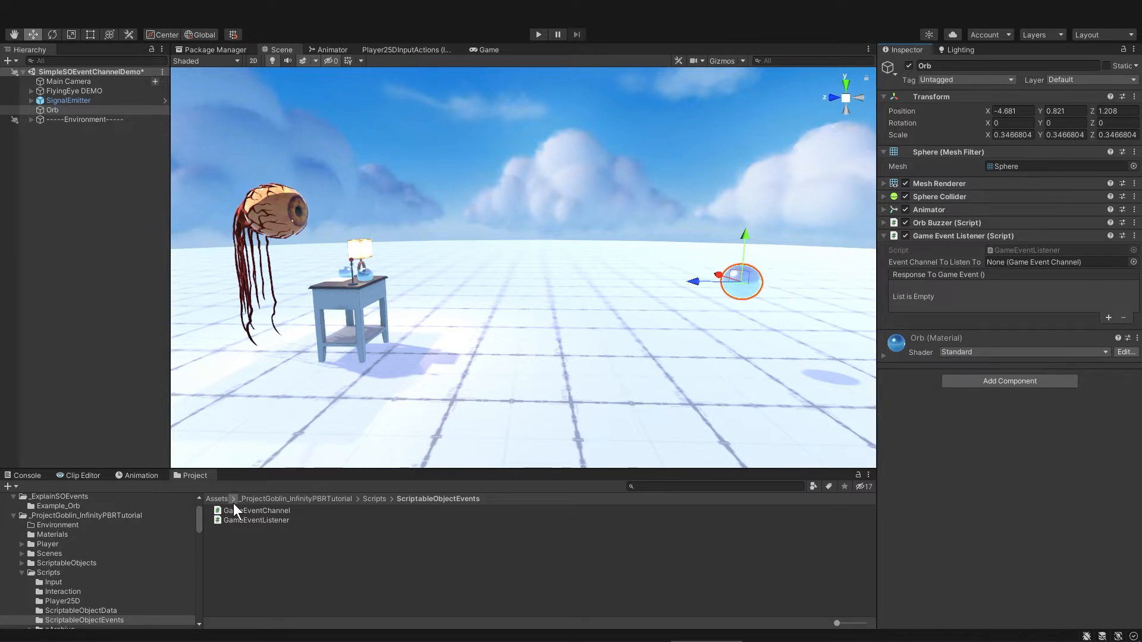
Create a GameEventChannel scriptable object named TableReady in the Example_Orb folder
click(123, 505)
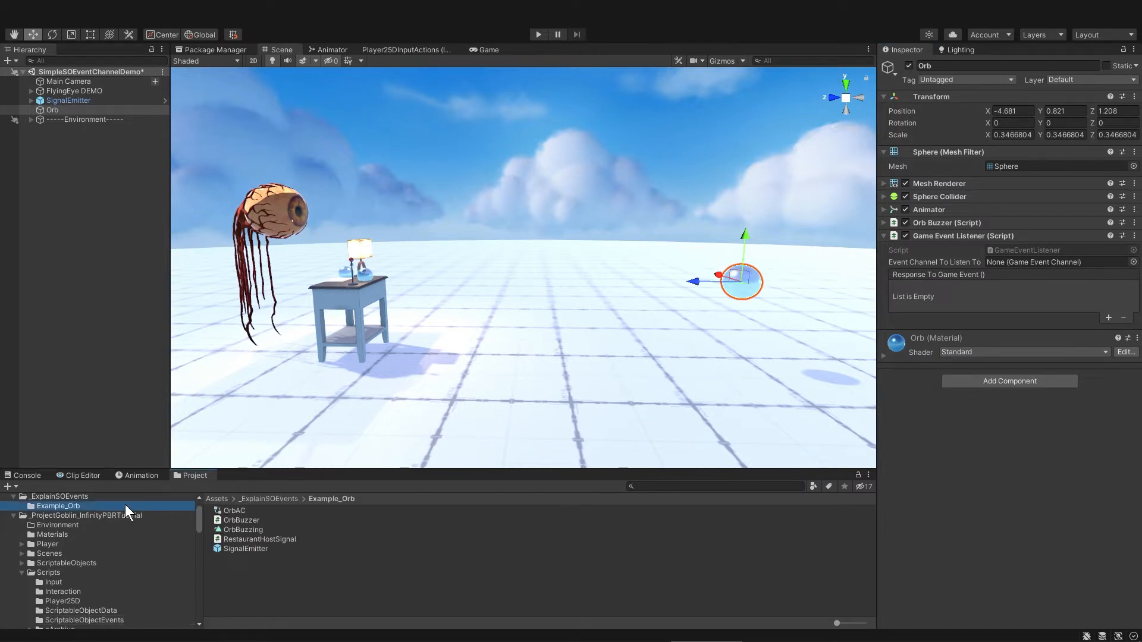
right_click(246, 577)
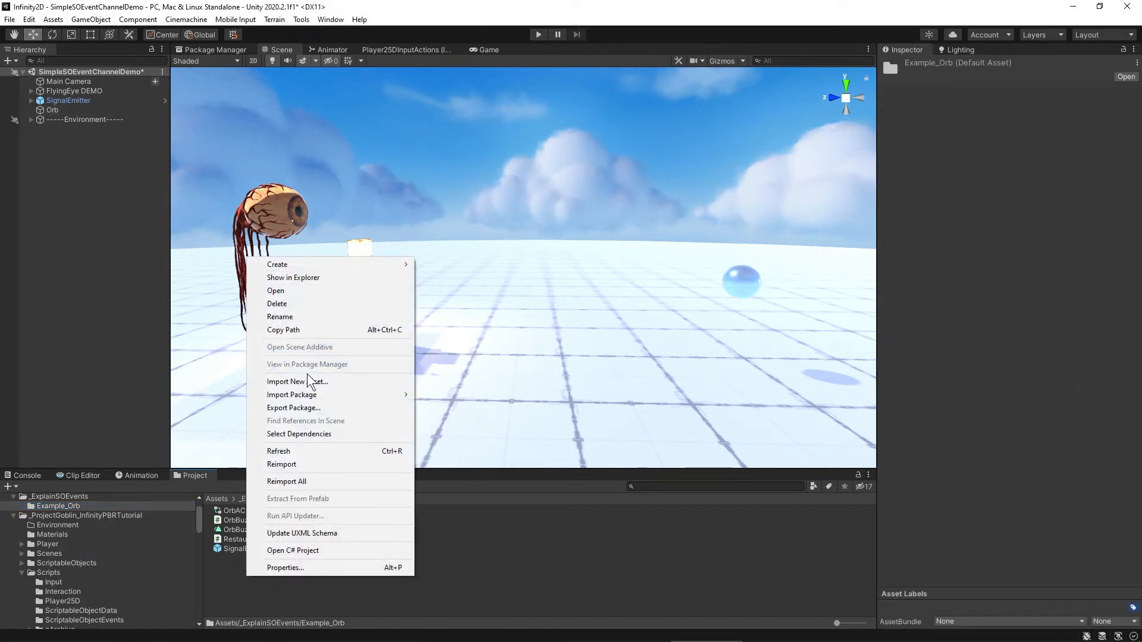
mouse_move(357, 271)
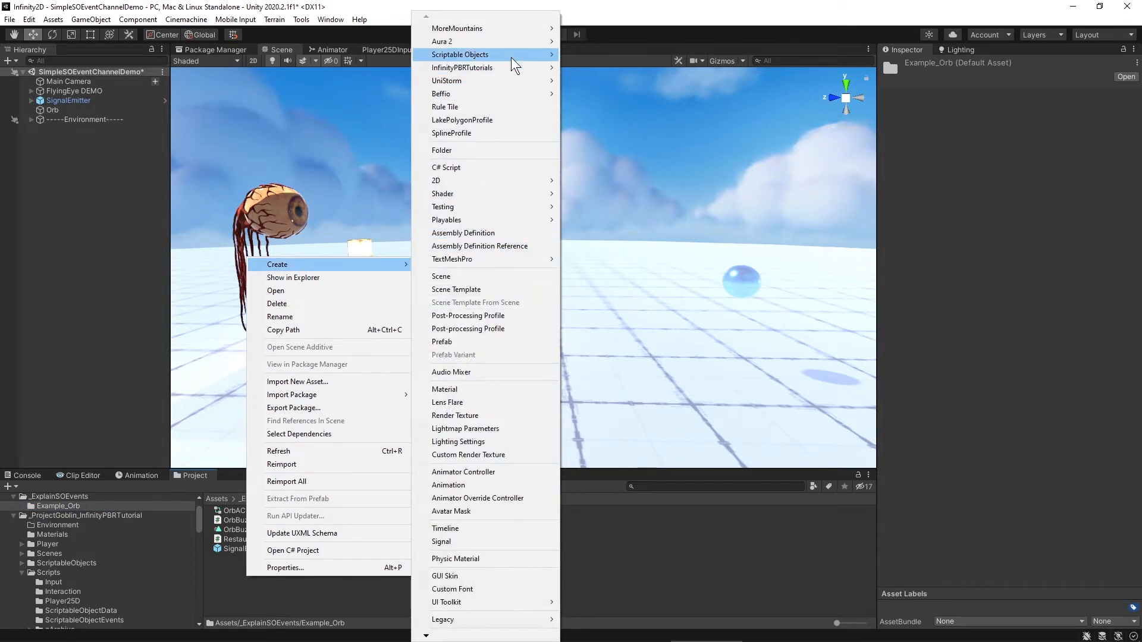
mouse_move(513, 63)
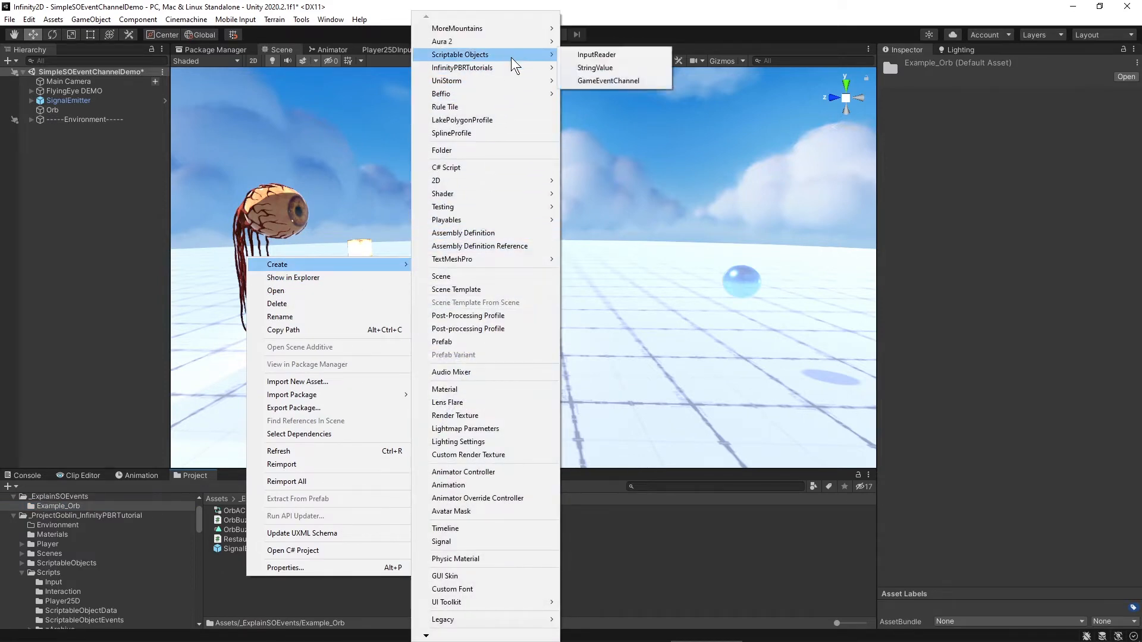
click(606, 82)
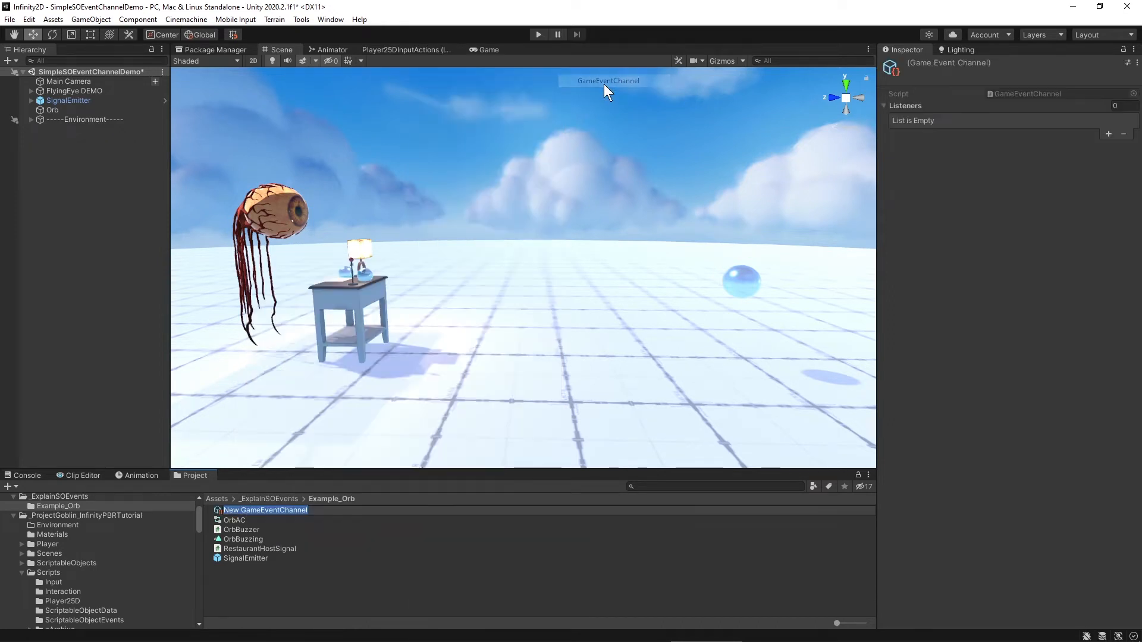
text(TableReady)
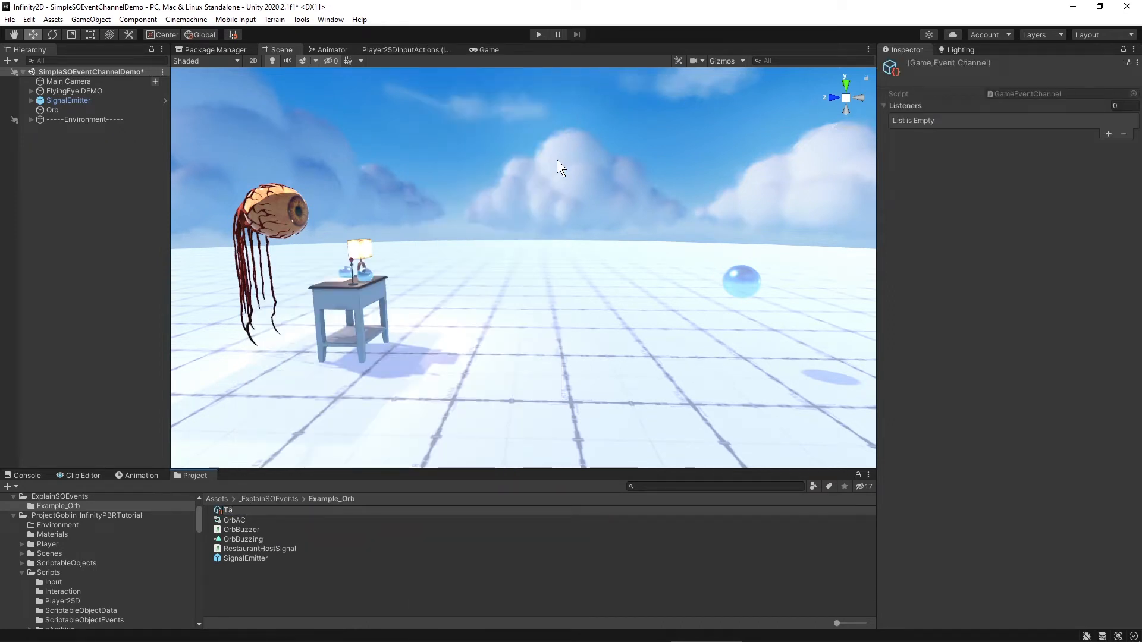
key(Return)
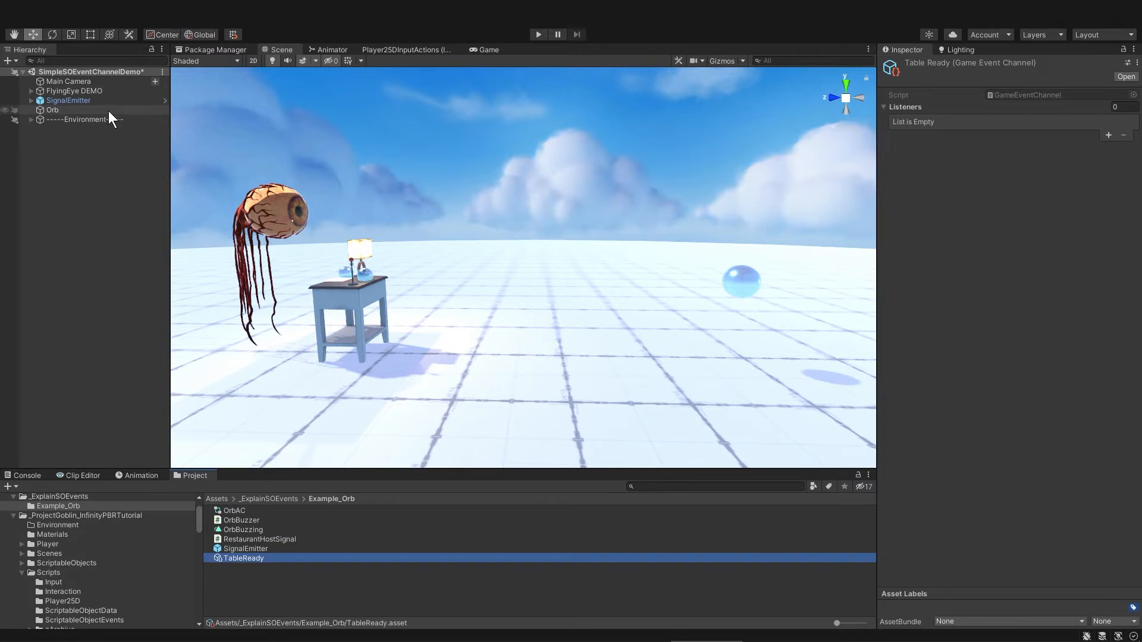
Assign the TableReady channel as the Event Channel To Listen To on the Orb's Game Event Listener
click(110, 111)
drag(248, 559, 1027, 262)
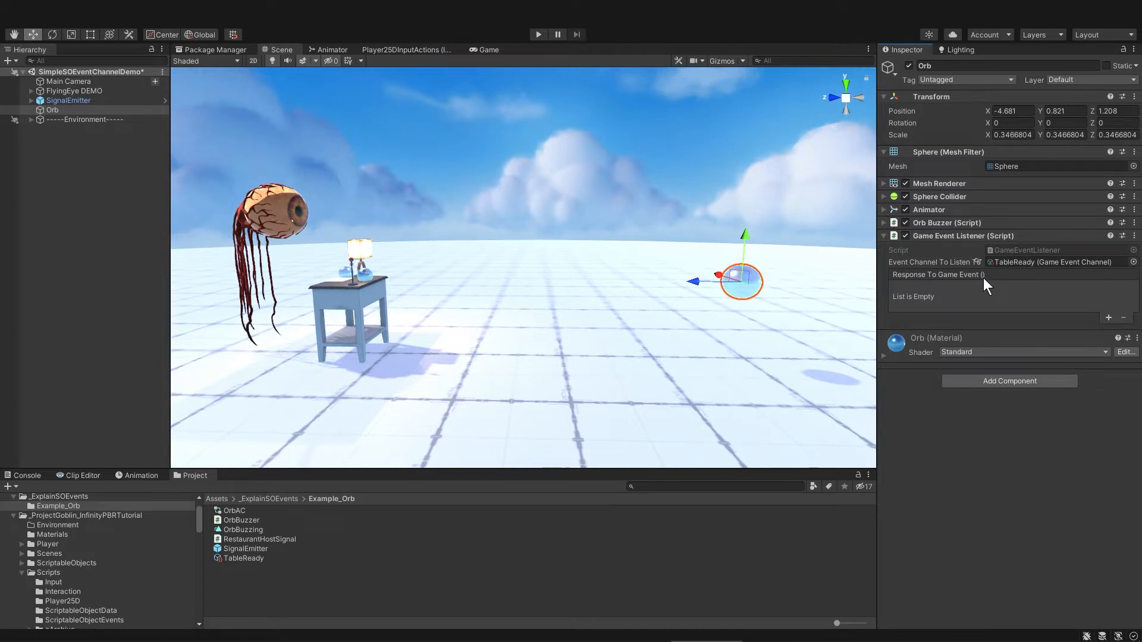
Examine the OrbBuzzer script's OrbBuzz method in Visual Studio and the Orb's OrbBuzzing animation curves in Unity
click(883, 222)
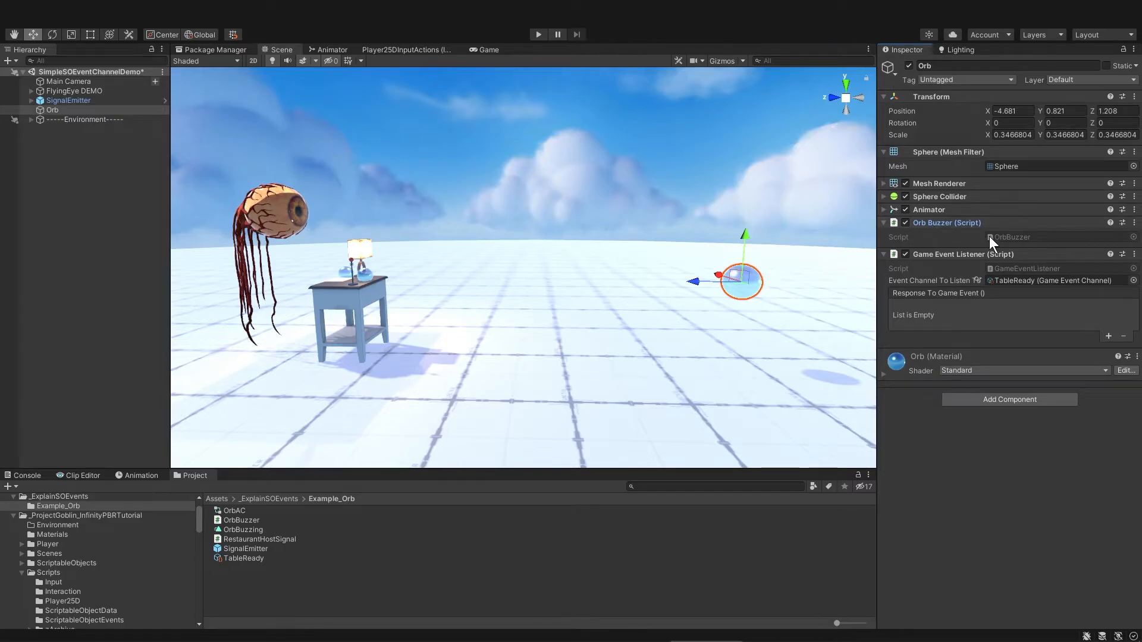
double_click(1016, 238)
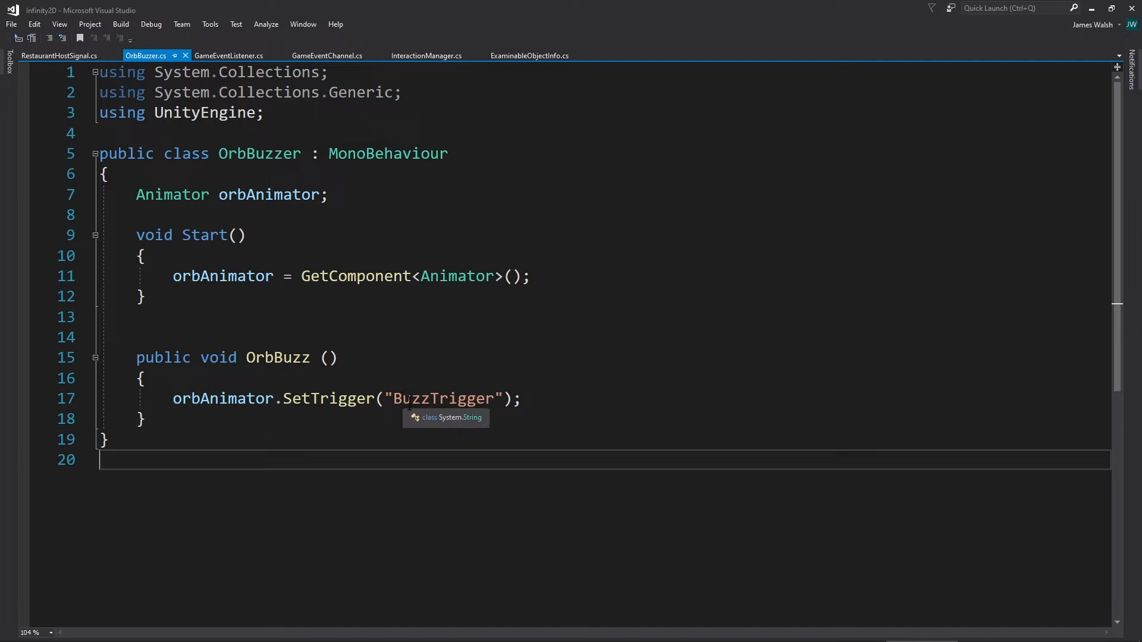
click(1092, 8)
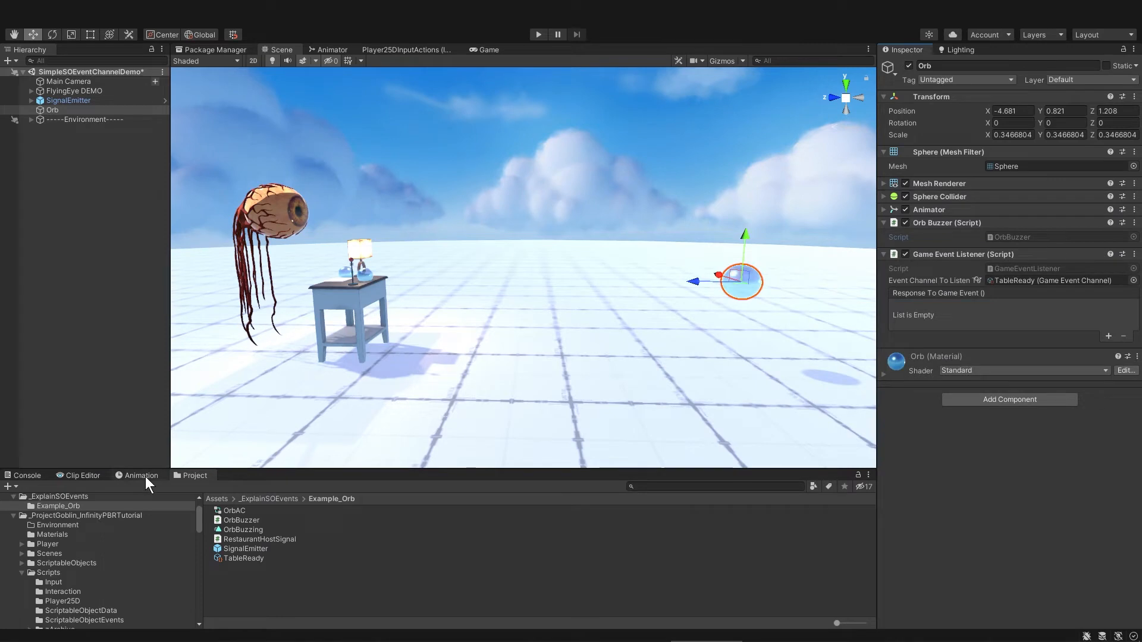
click(145, 476)
drag(521, 504, 223, 530)
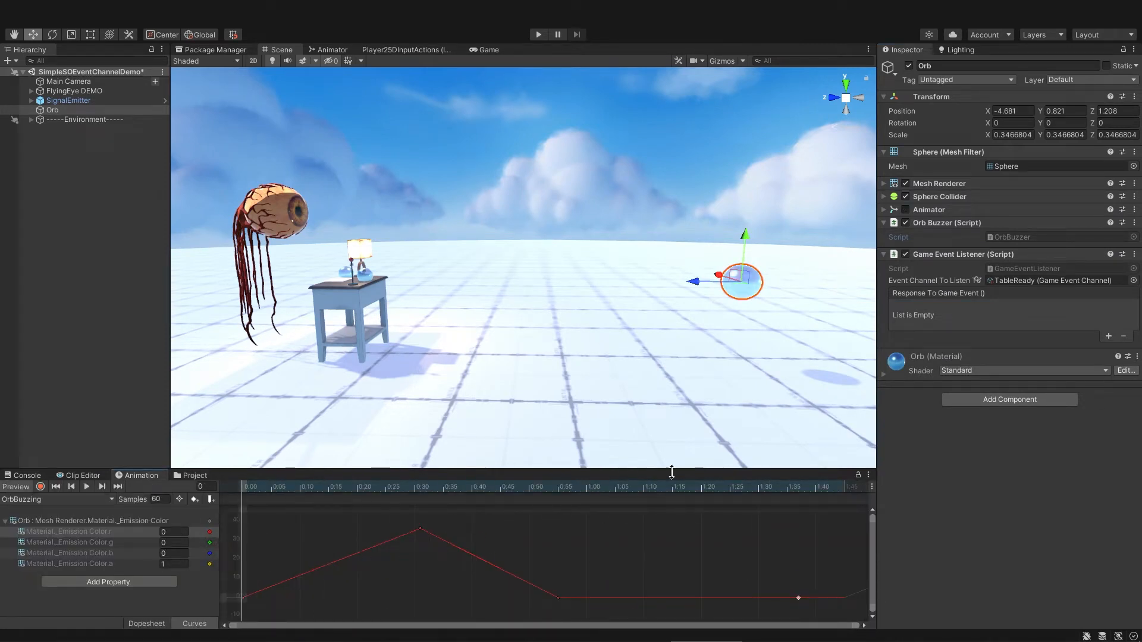
double_click(1015, 238)
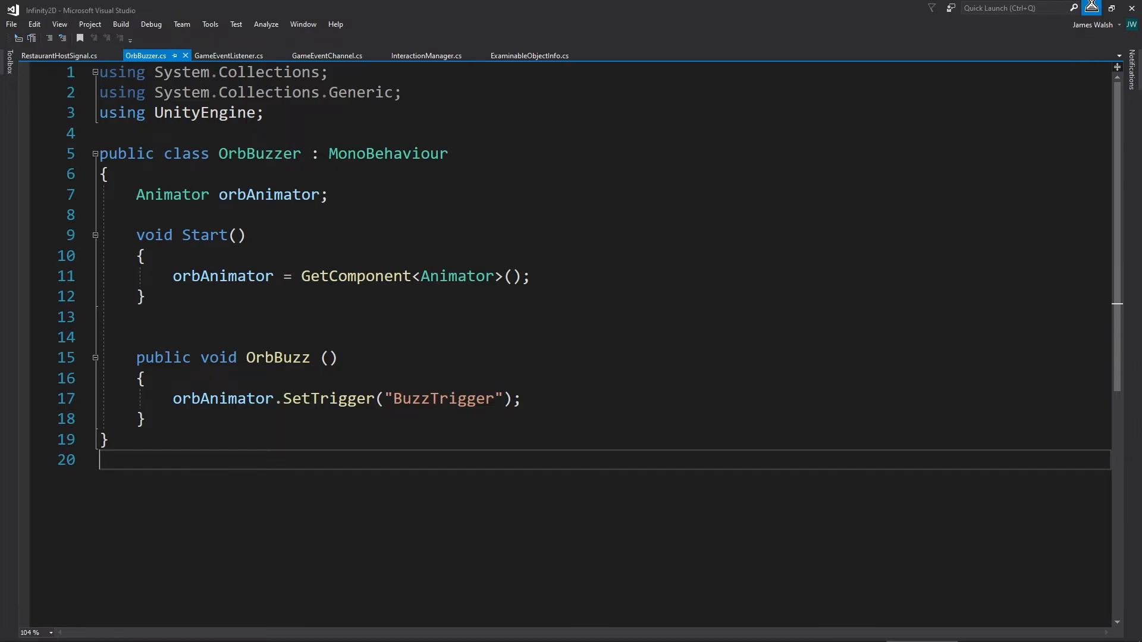
click(1093, 8)
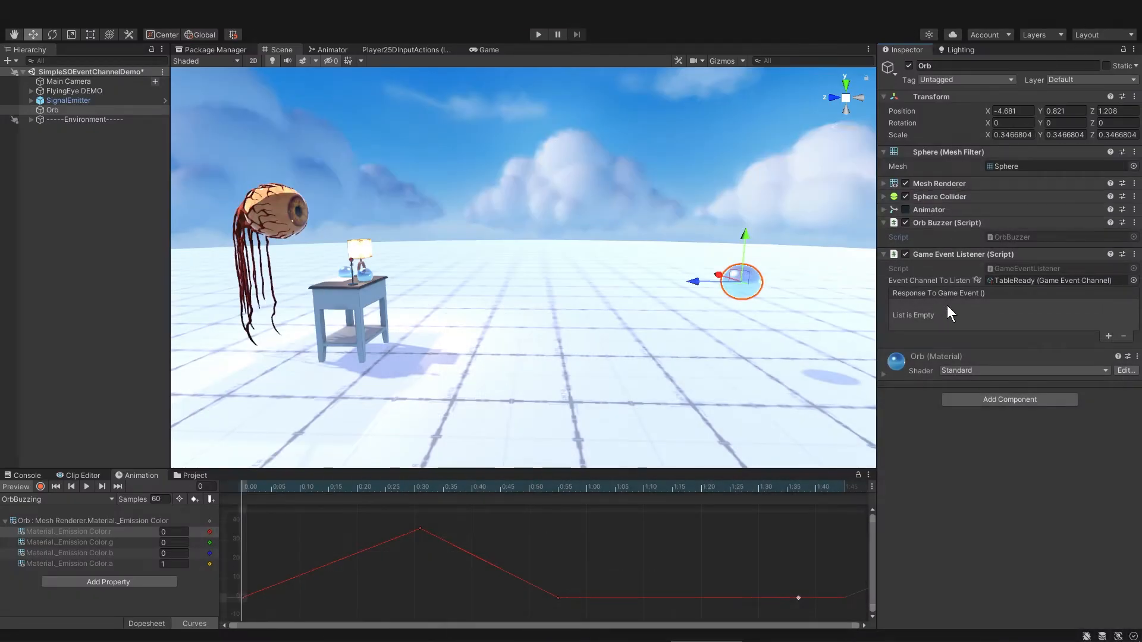
Add a response to the Orb's Game Event Listener that calls OrbBuzzer.OrbBuzz on the Orb's Orb Buzzer component
click(1108, 336)
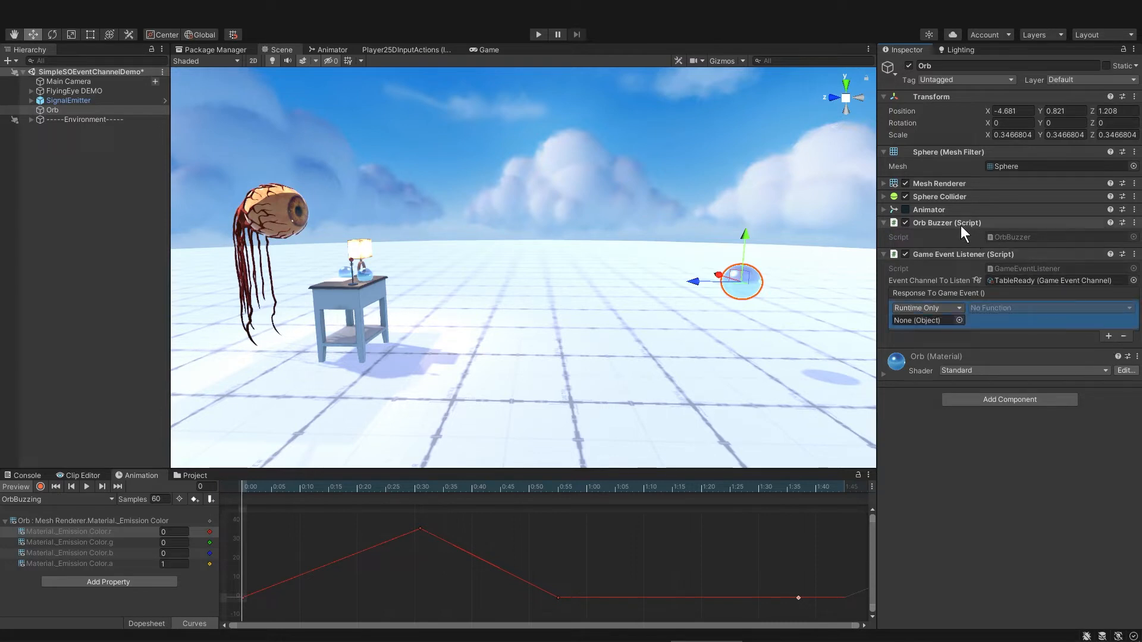
drag(958, 223, 923, 323)
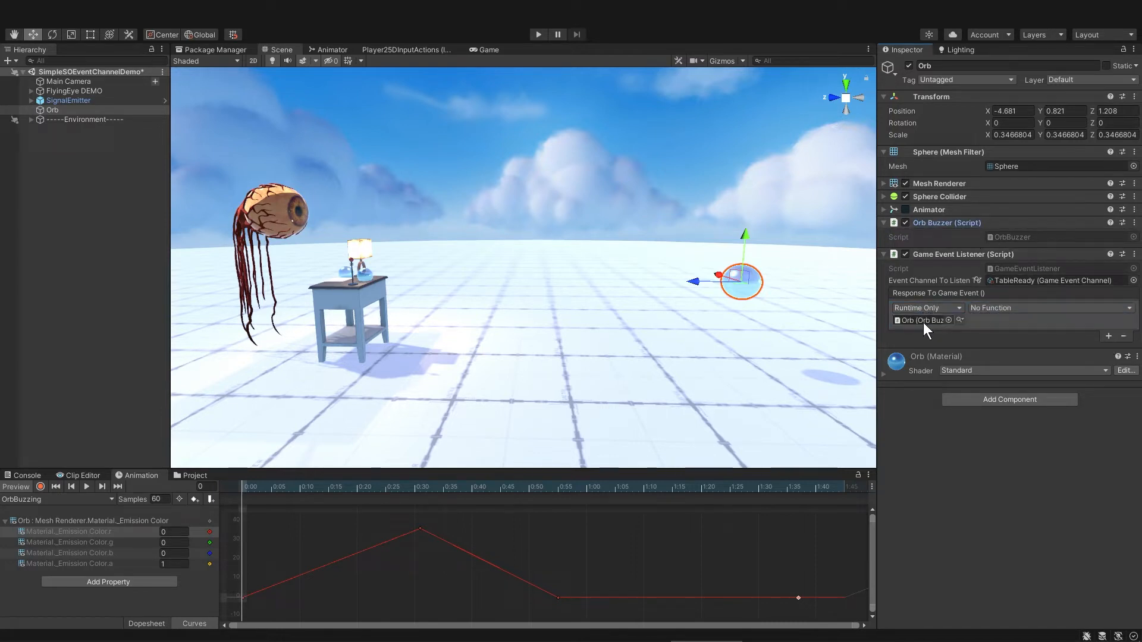
click(1030, 307)
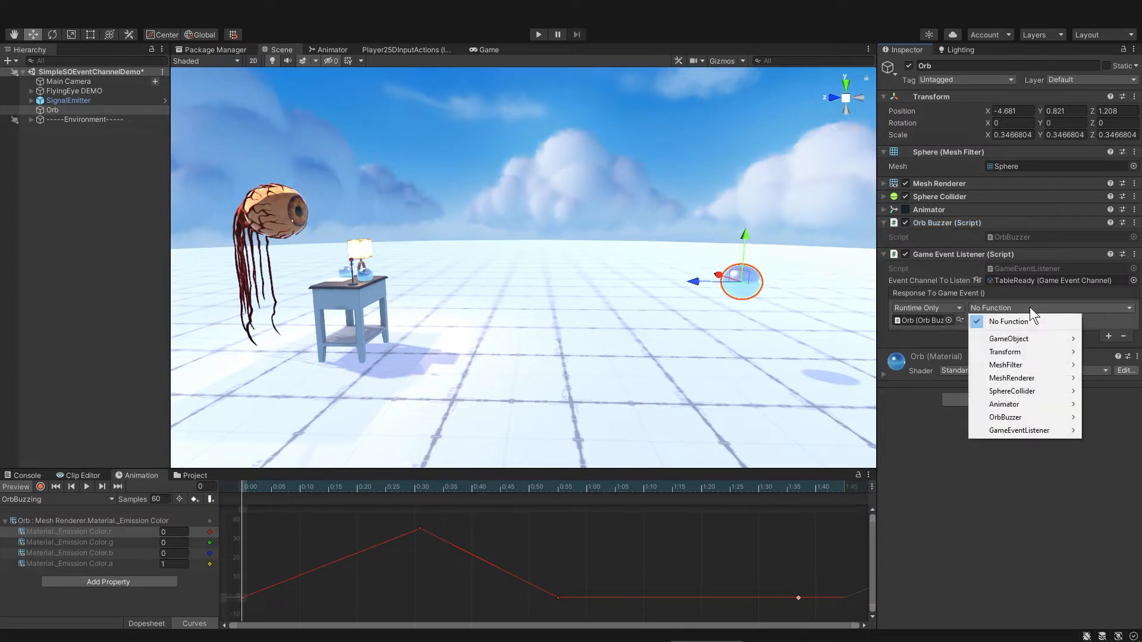
mouse_move(1018, 415)
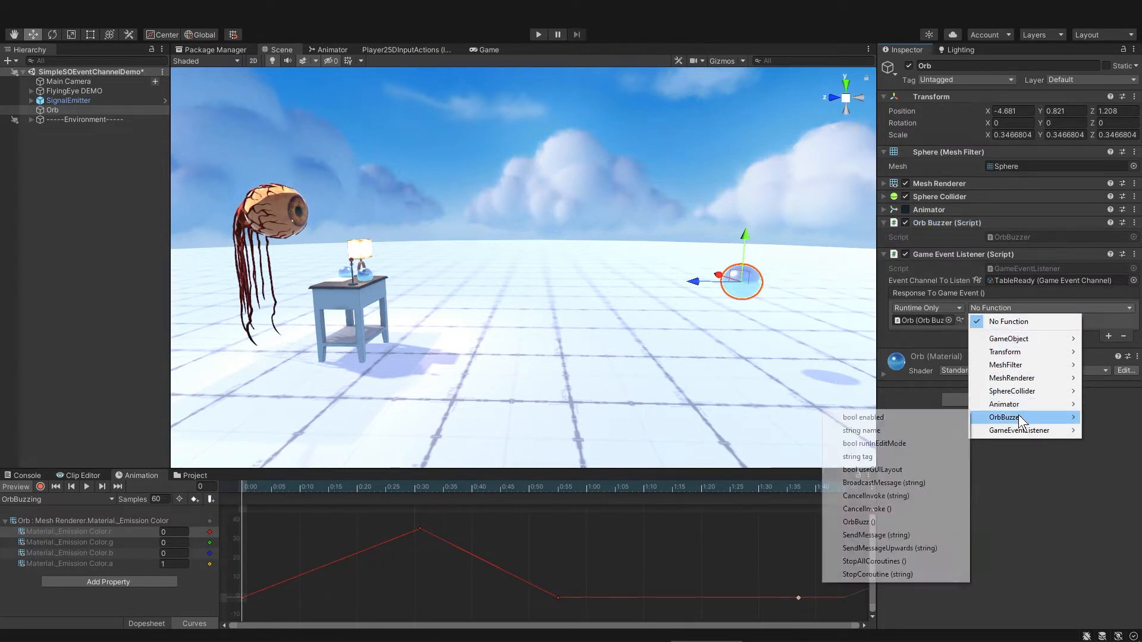
click(917, 521)
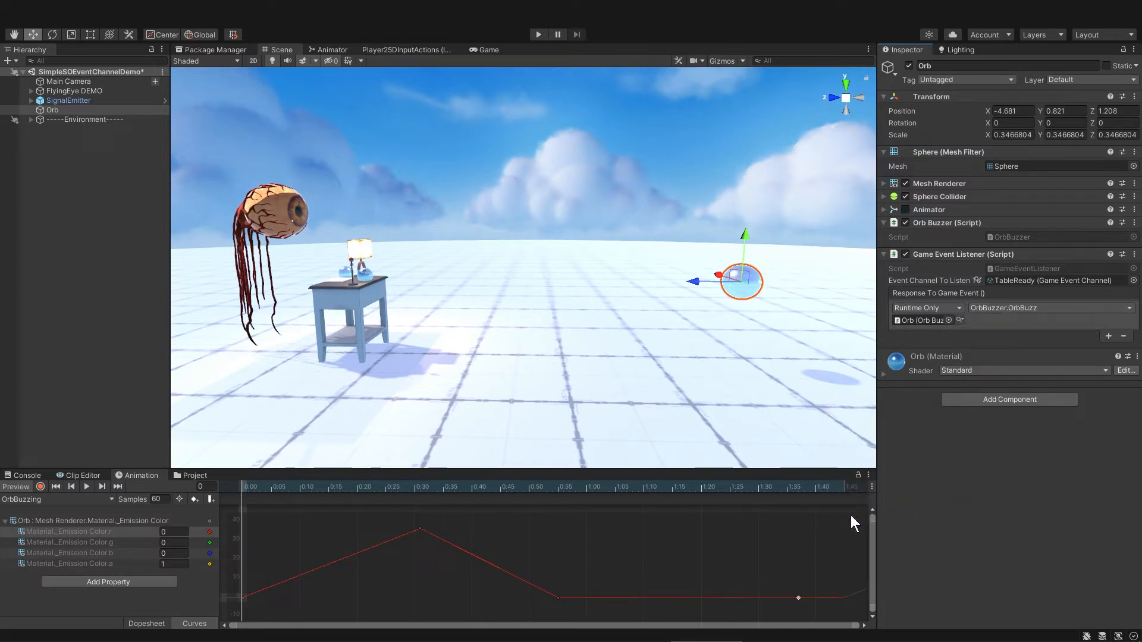
Inspect the Idle to Buzzing transition and its BuzzTrigger condition in the Orb's animator, then return to the Orb in the scene
click(332, 50)
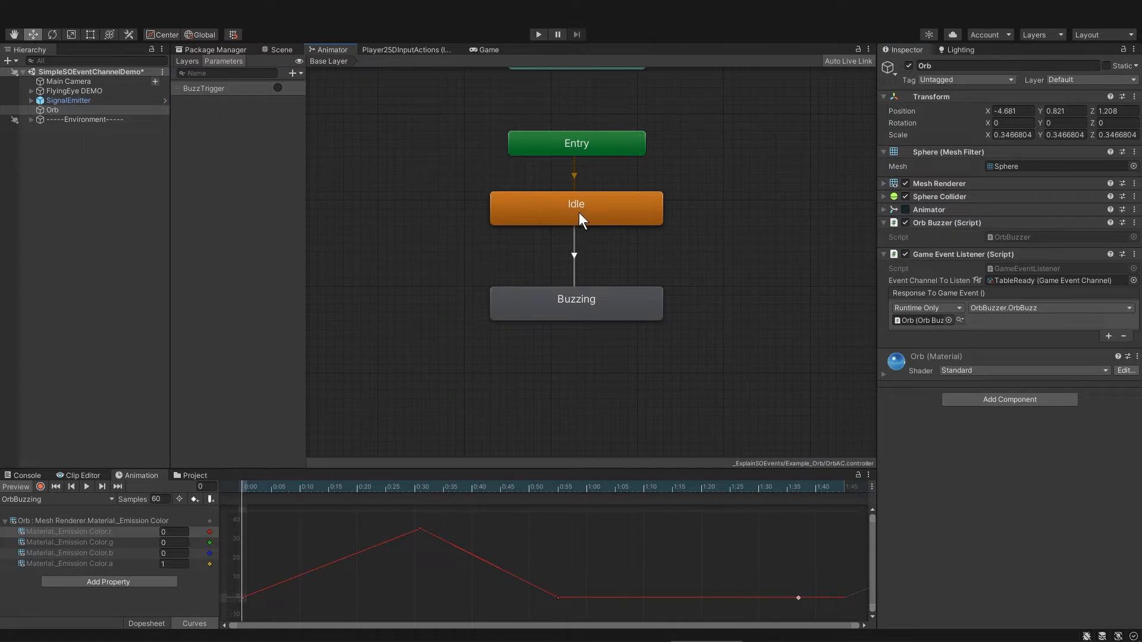
click(575, 256)
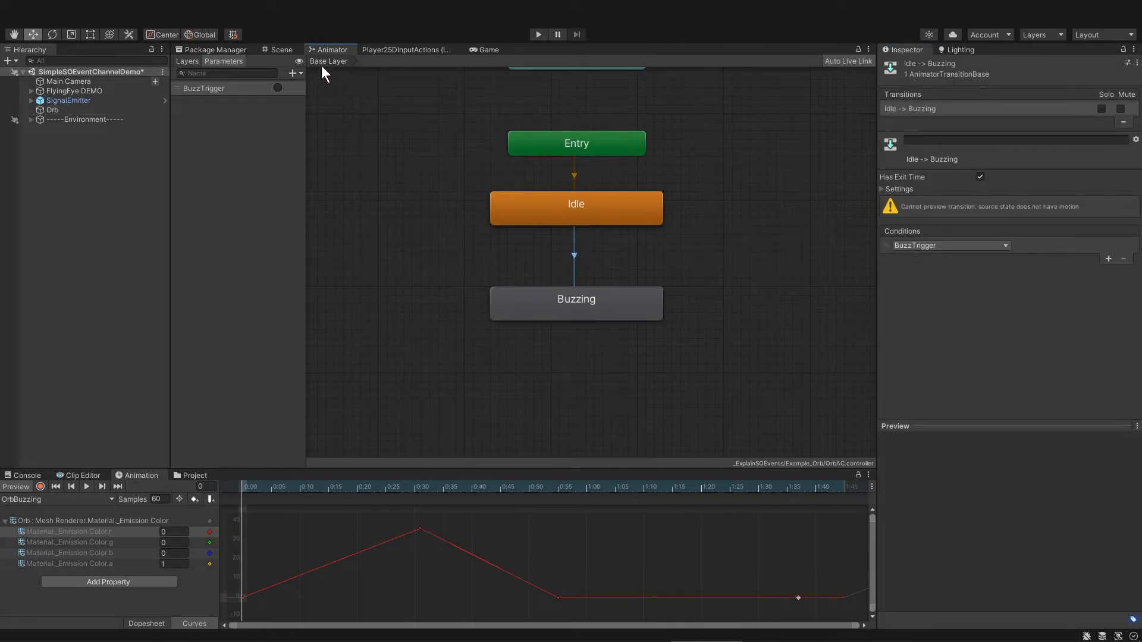
click(286, 49)
click(740, 276)
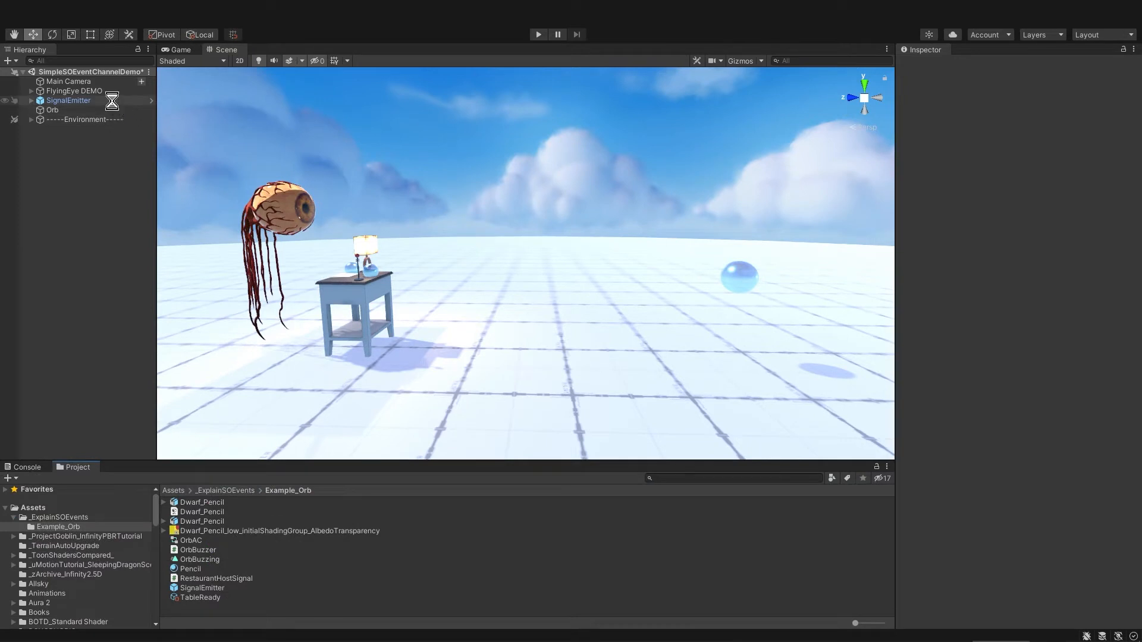
Deactivate the FlyingEye DEMO object and assign TableReady as the Host Signal Channel on SignalEmitter's Restaurant Host Signal script
click(112, 101)
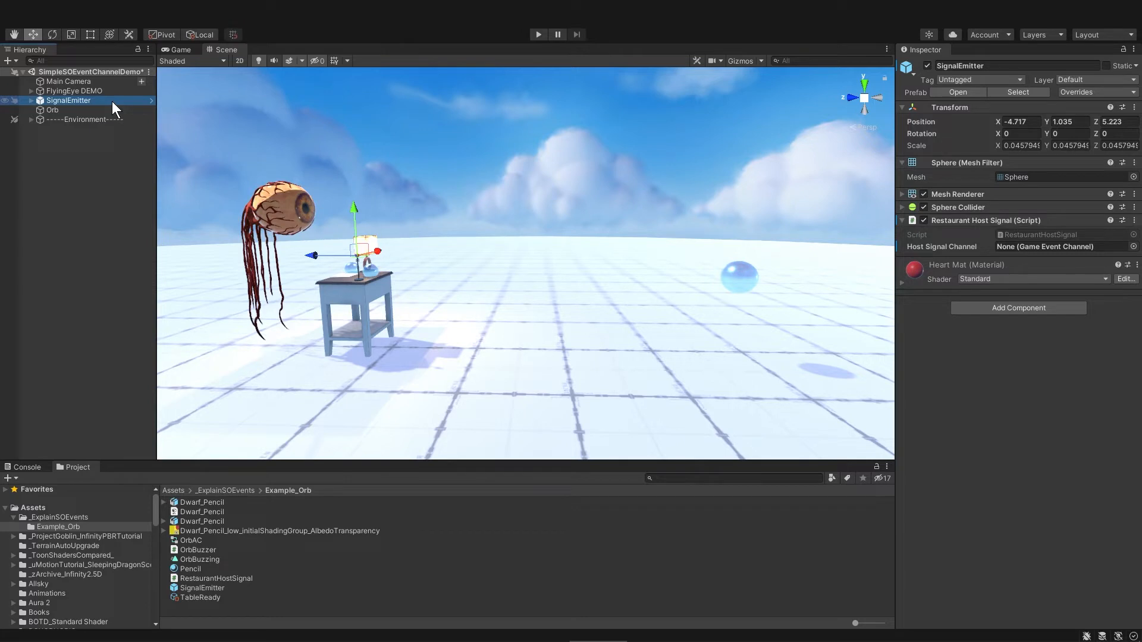
click(109, 92)
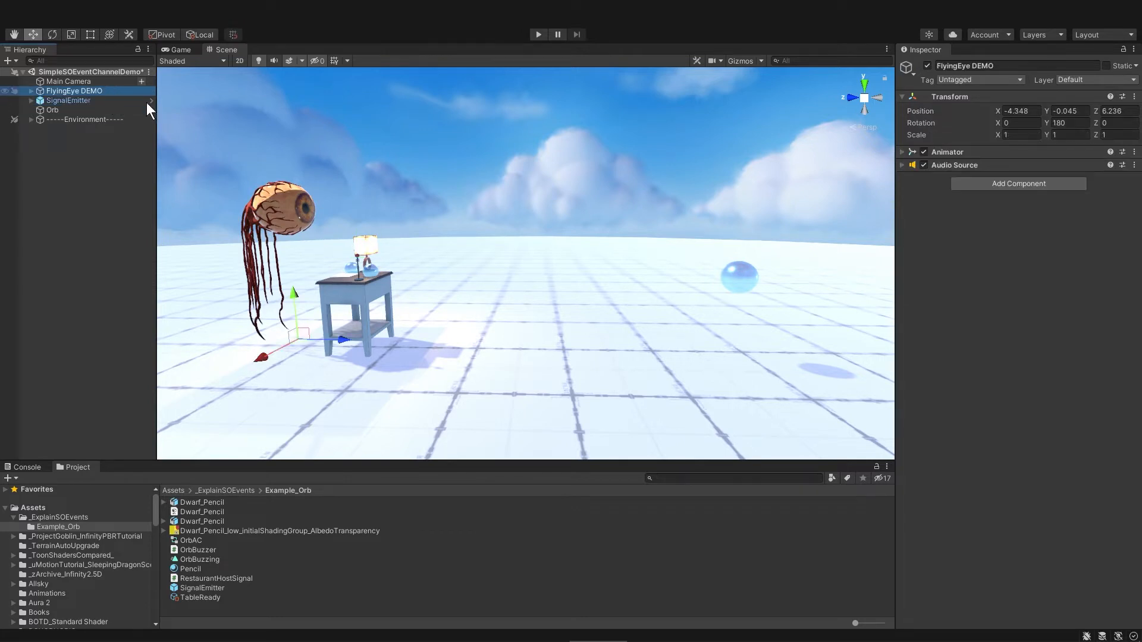
click(928, 65)
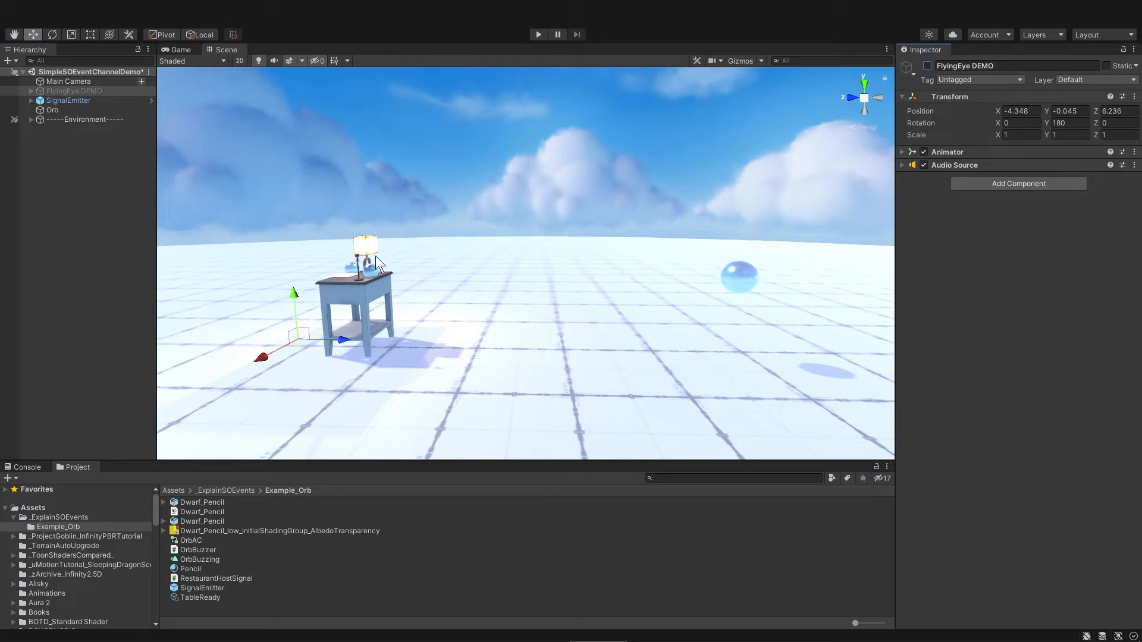
click(107, 101)
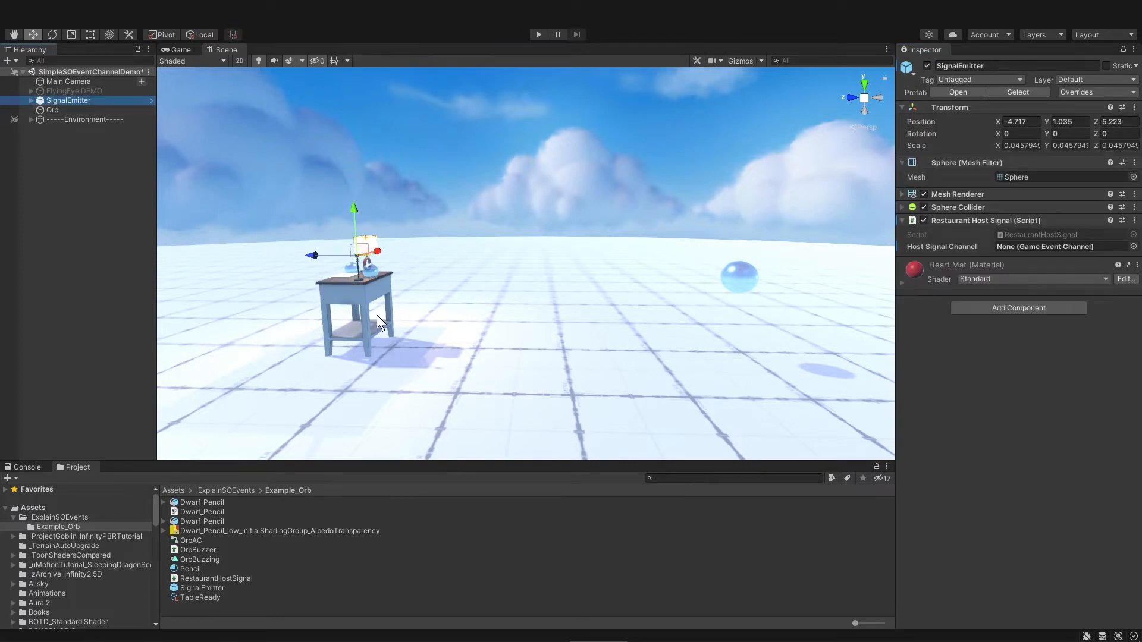
drag(203, 597, 1029, 247)
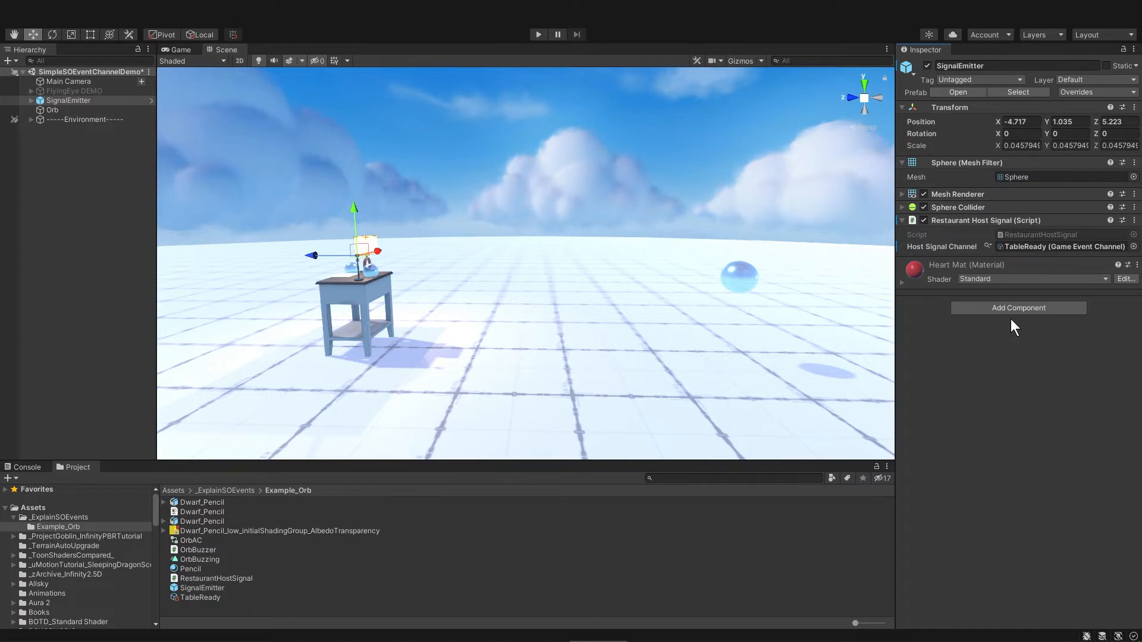
Open the RestaurantHostSignal script and examine its StartCoroutine call, the WaitForSeconds(5) delay and the RaiseEvent call
double_click(1041, 235)
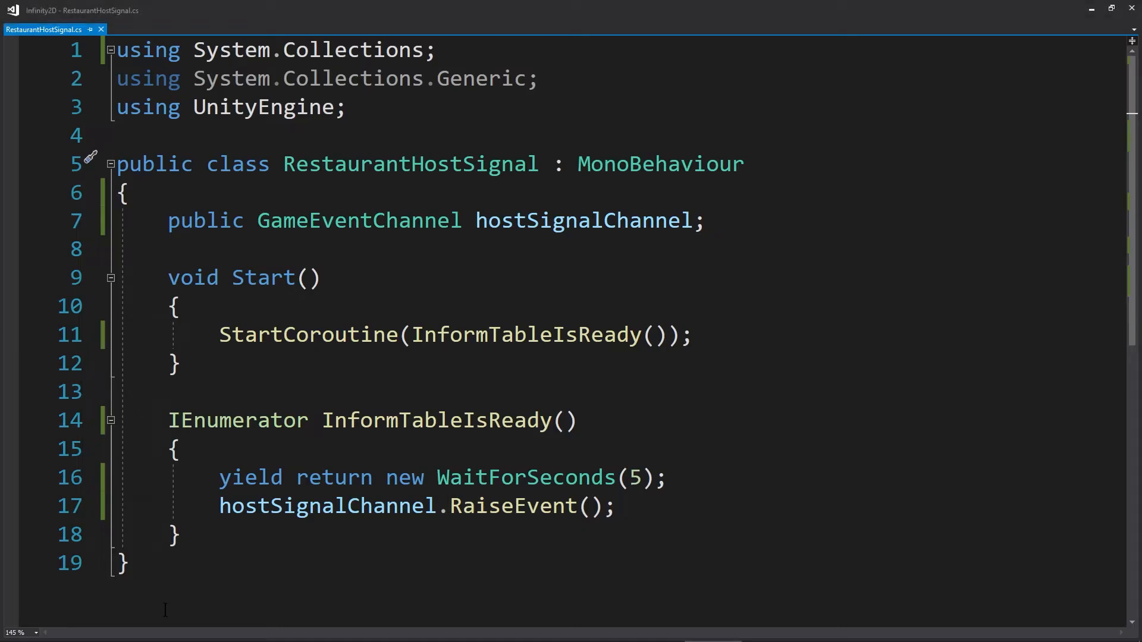
drag(219, 334, 682, 335)
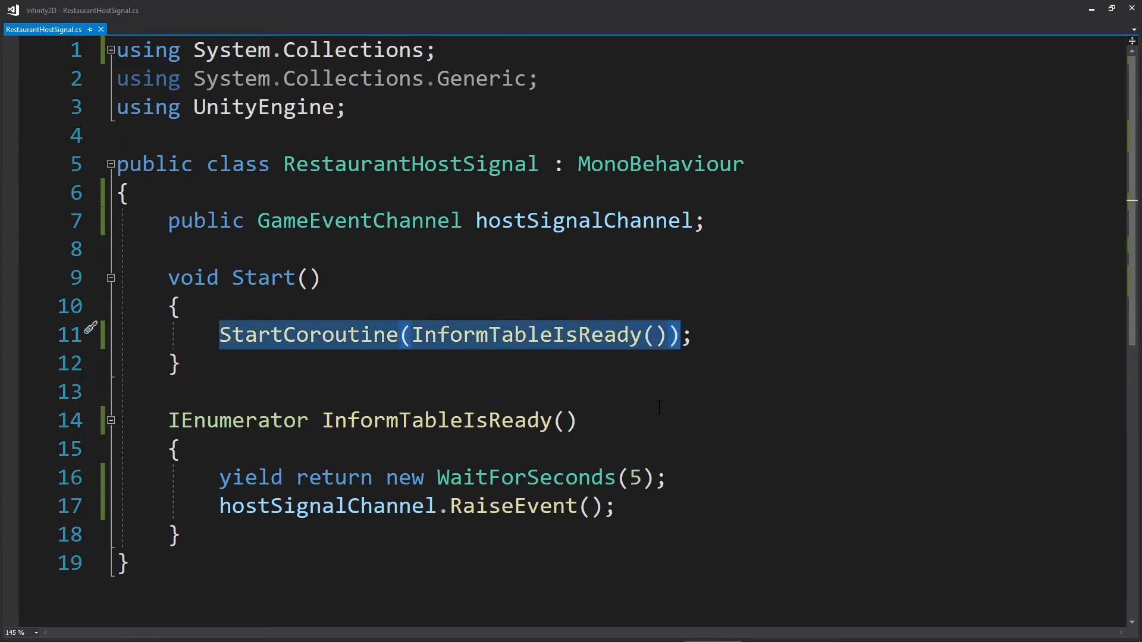
drag(437, 478, 670, 478)
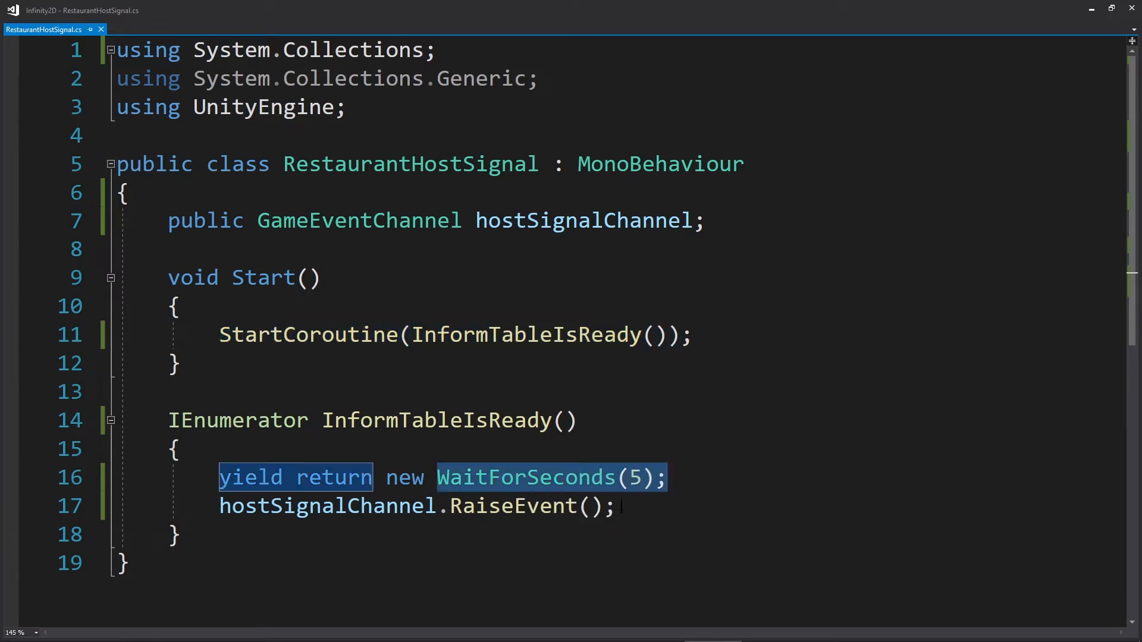
drag(219, 506, 618, 506)
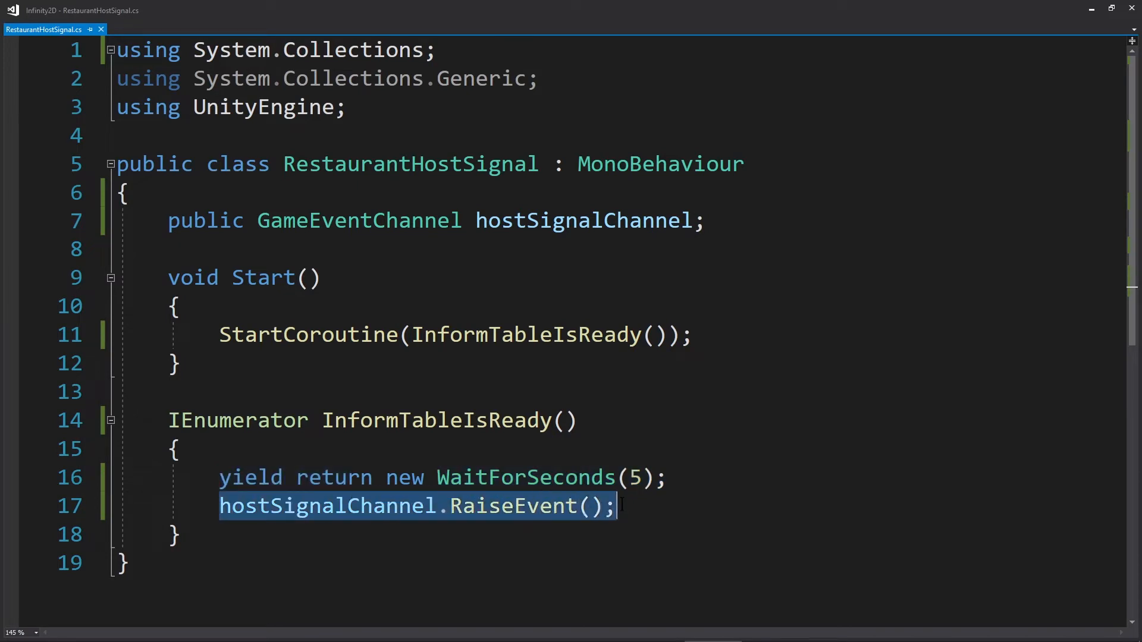
Switch back to Unity and run the scene to test the orb's response to the event
key(alt+Tab)
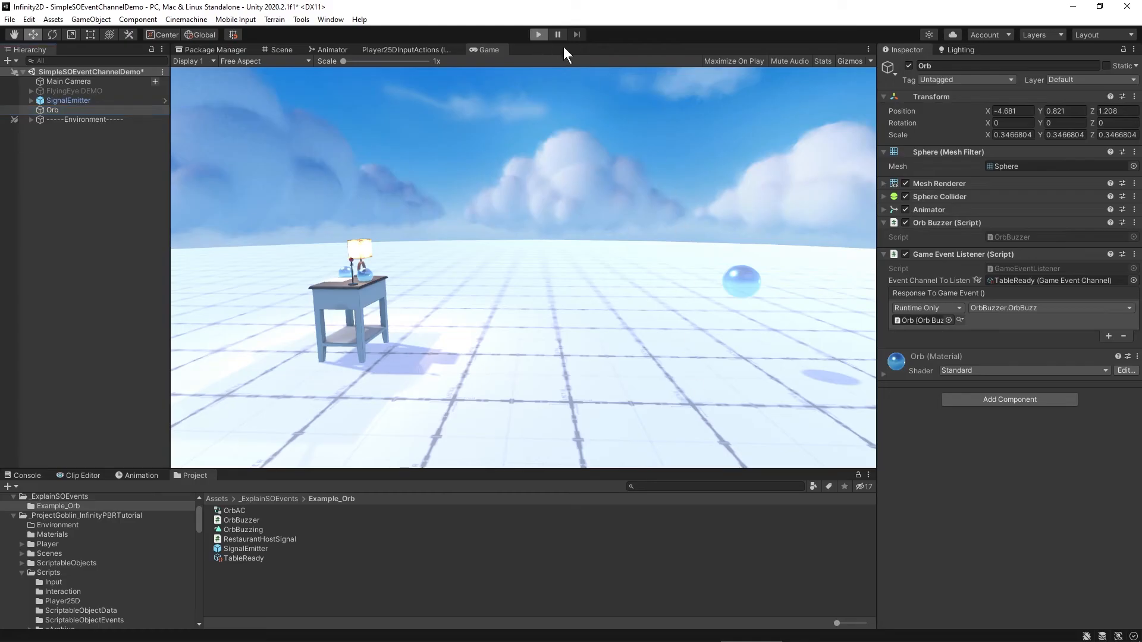
click(538, 34)
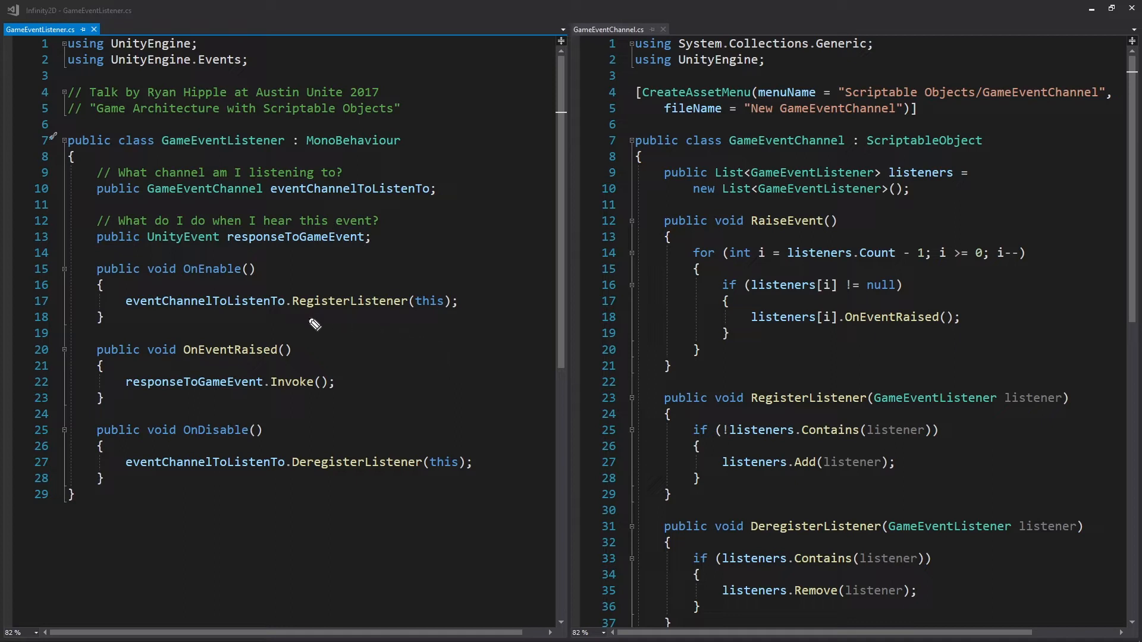
Underline the registration path in code: RegisterListener(this) in GameEventListener, plus RegisterListener, listeners.Add(listener) and the listeners list in GameEventChannel
drag(296, 312, 455, 313)
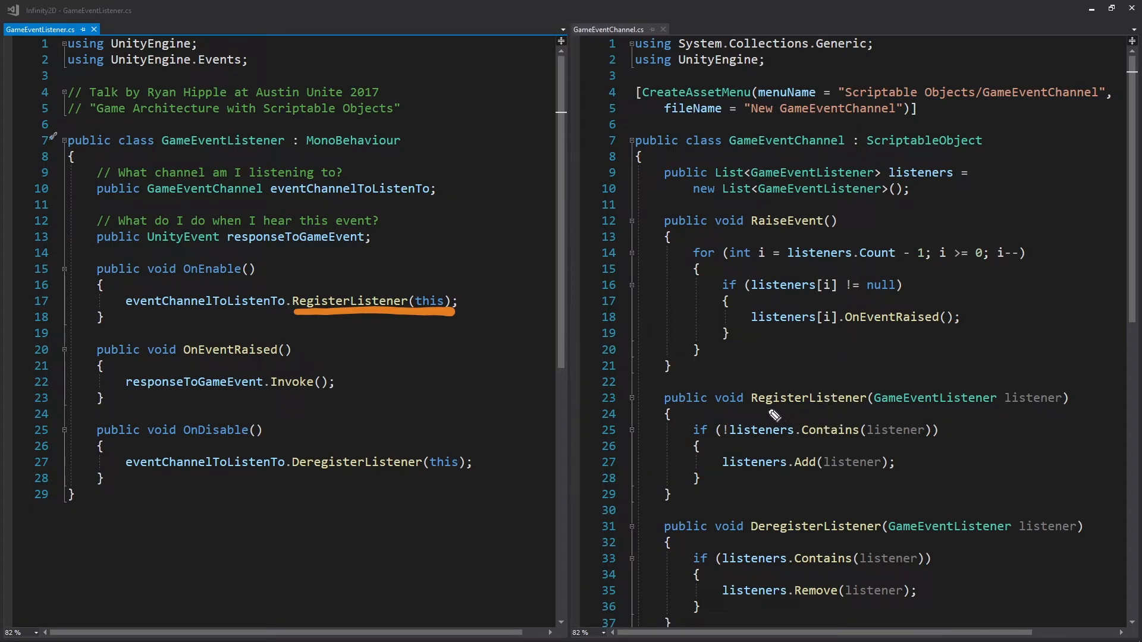
drag(755, 409, 1063, 409)
drag(724, 475, 889, 473)
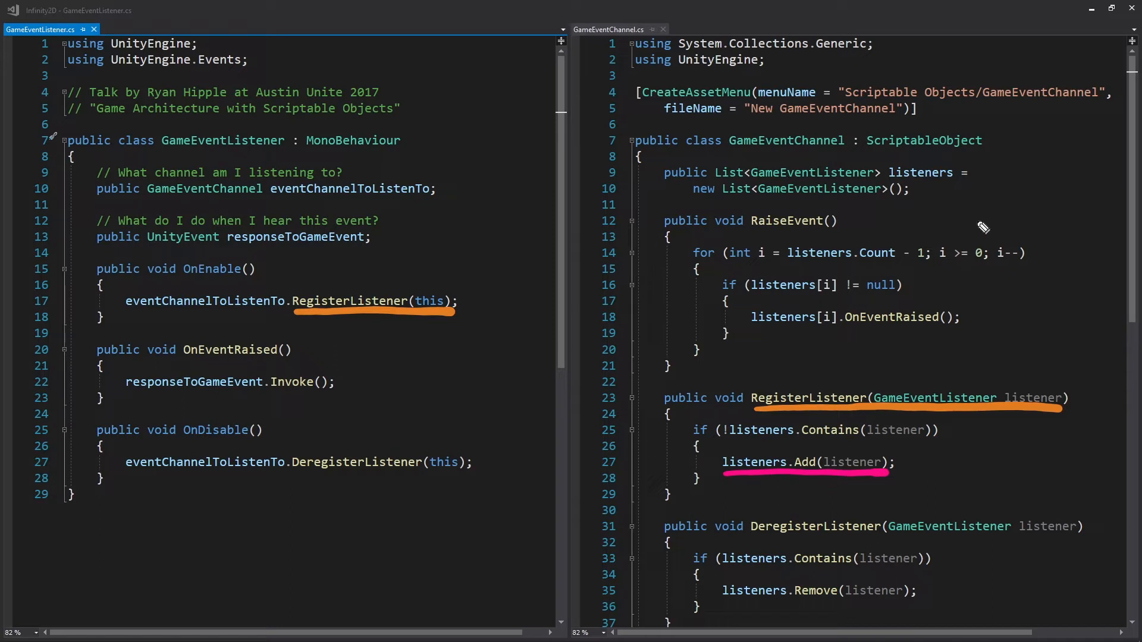
drag(890, 185, 951, 184)
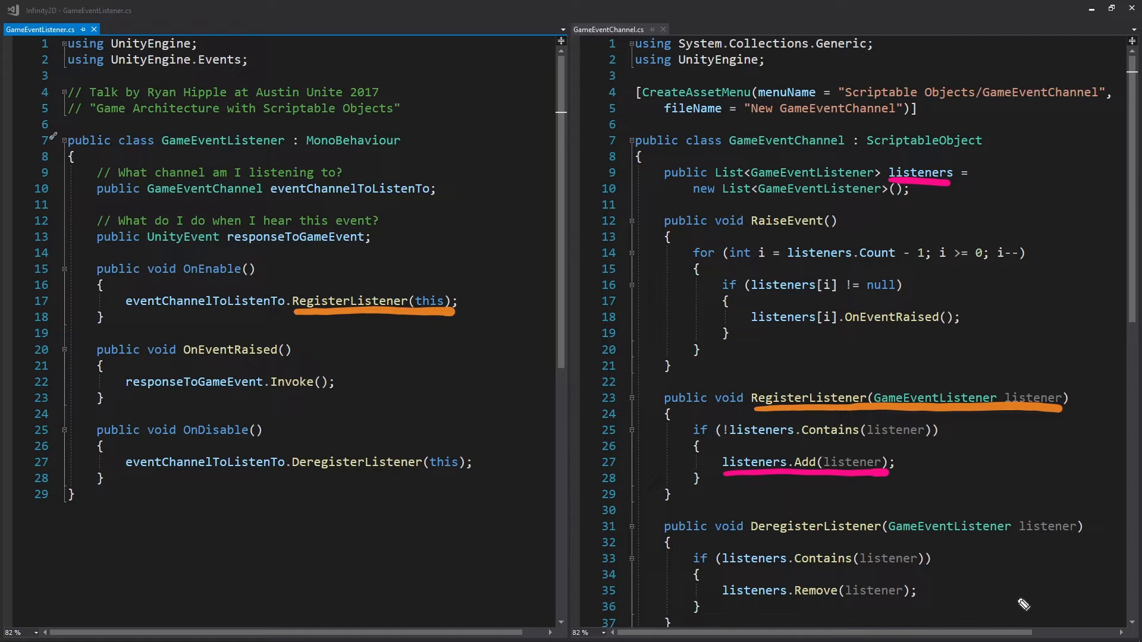
Underline the event-raising path in code: RaiseEvent and OnEventRaised in GameEventChannel, plus OnEventRaised, Invoke and UnityEvent in GameEventListener
drag(751, 234, 839, 233)
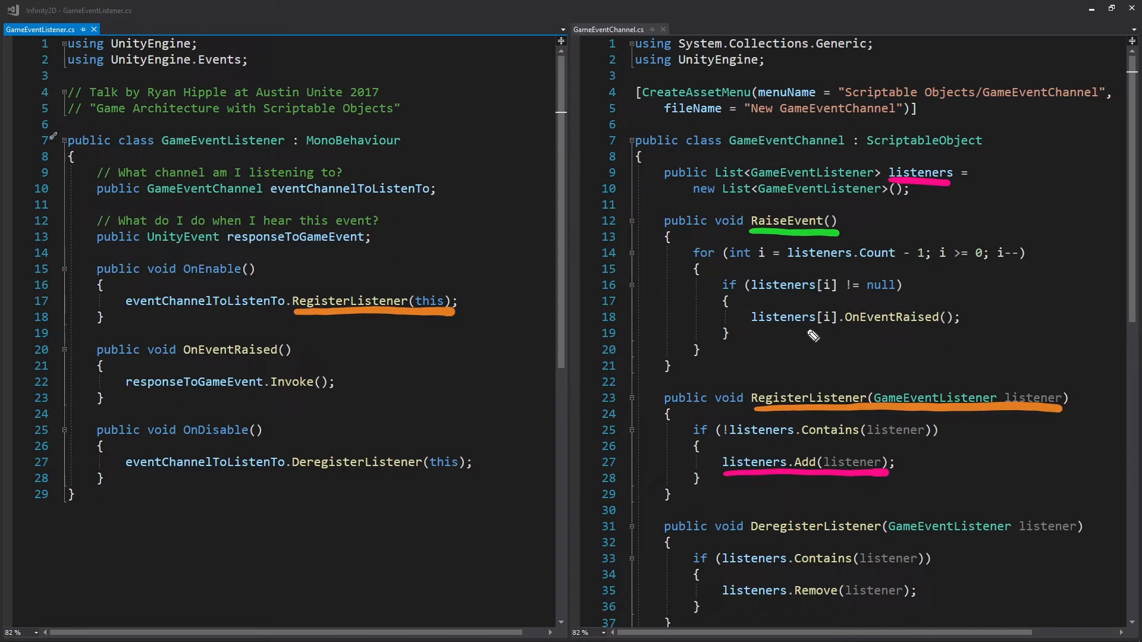
drag(846, 331, 958, 332)
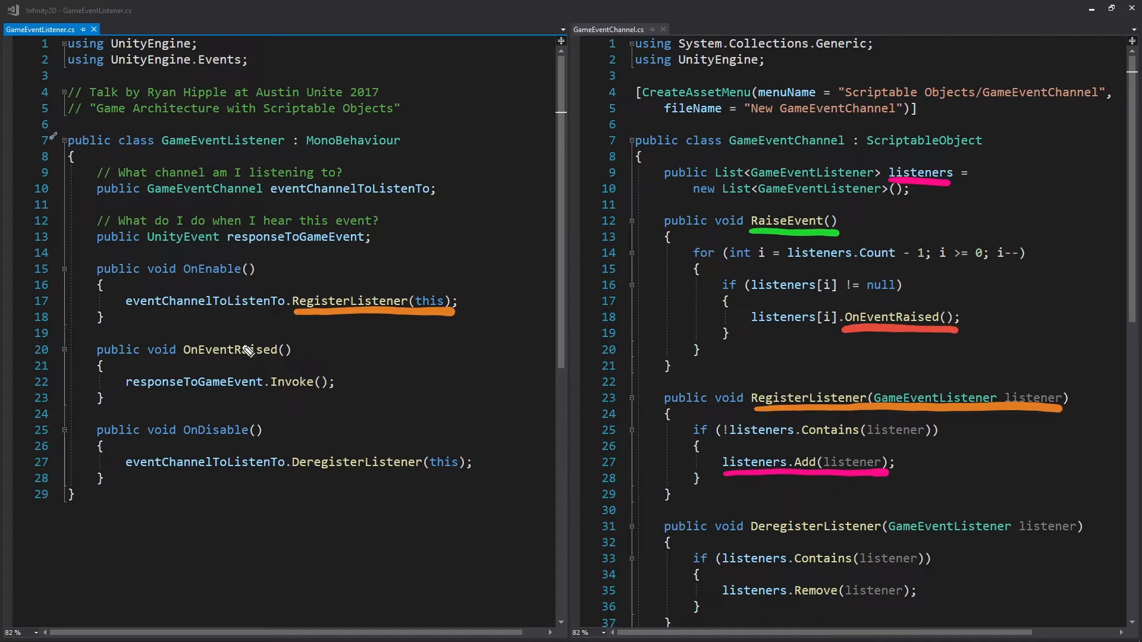
drag(185, 362, 284, 361)
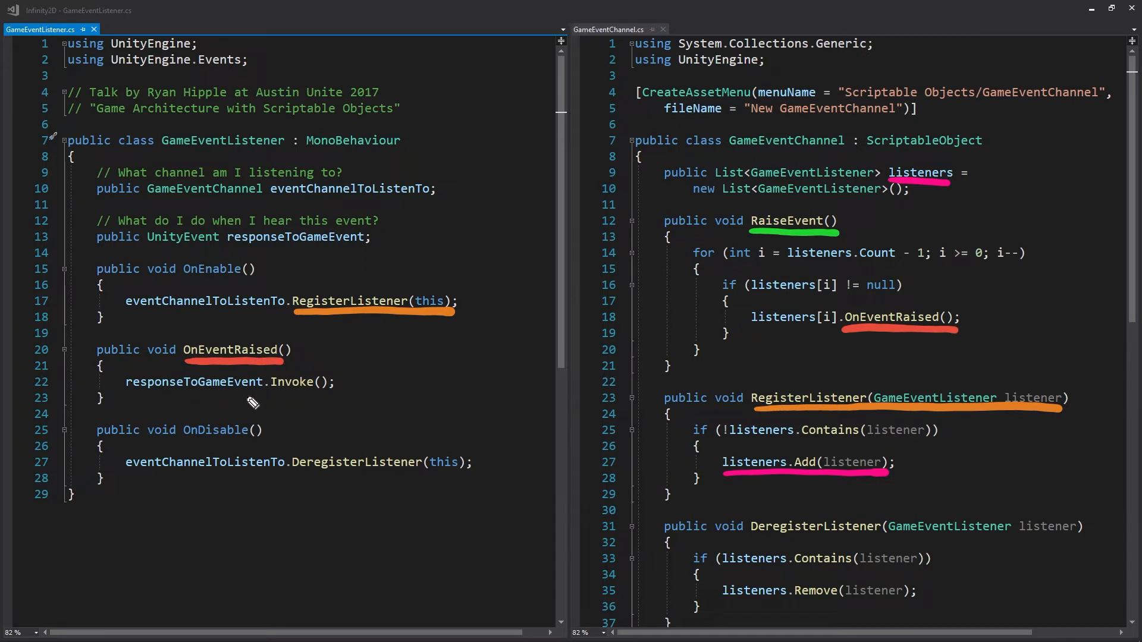
drag(266, 393, 317, 393)
drag(146, 248, 221, 249)
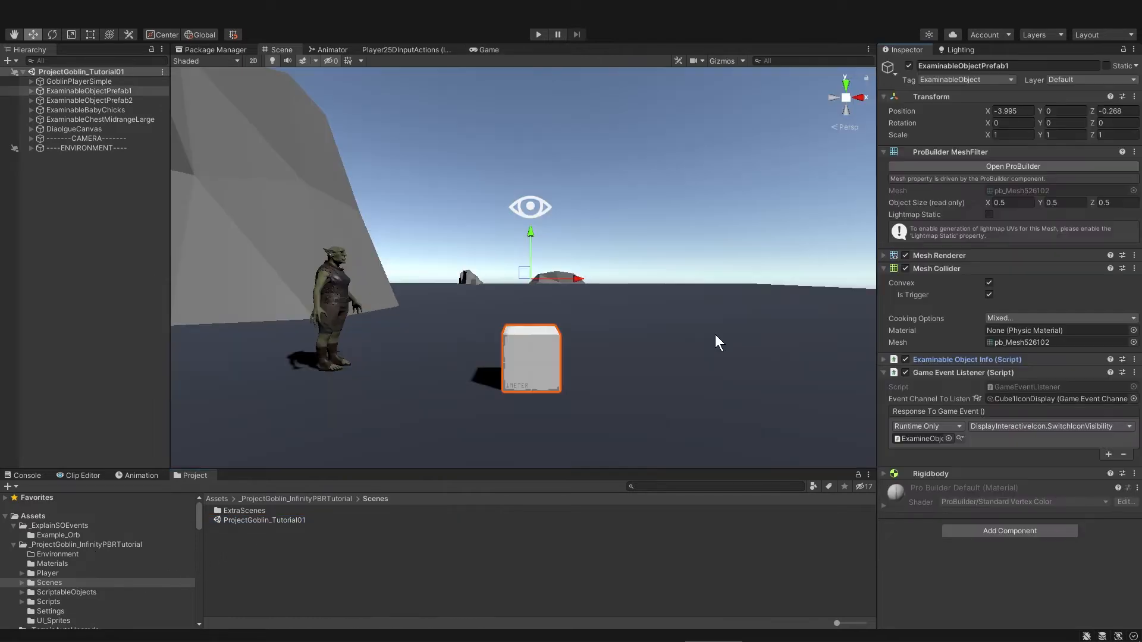
Select GoblinPlayerSimple's Interaction child and turn on scene gizmos to examine its Box Collider beside the examinable cube
middle_drag(715, 343, 673, 333)
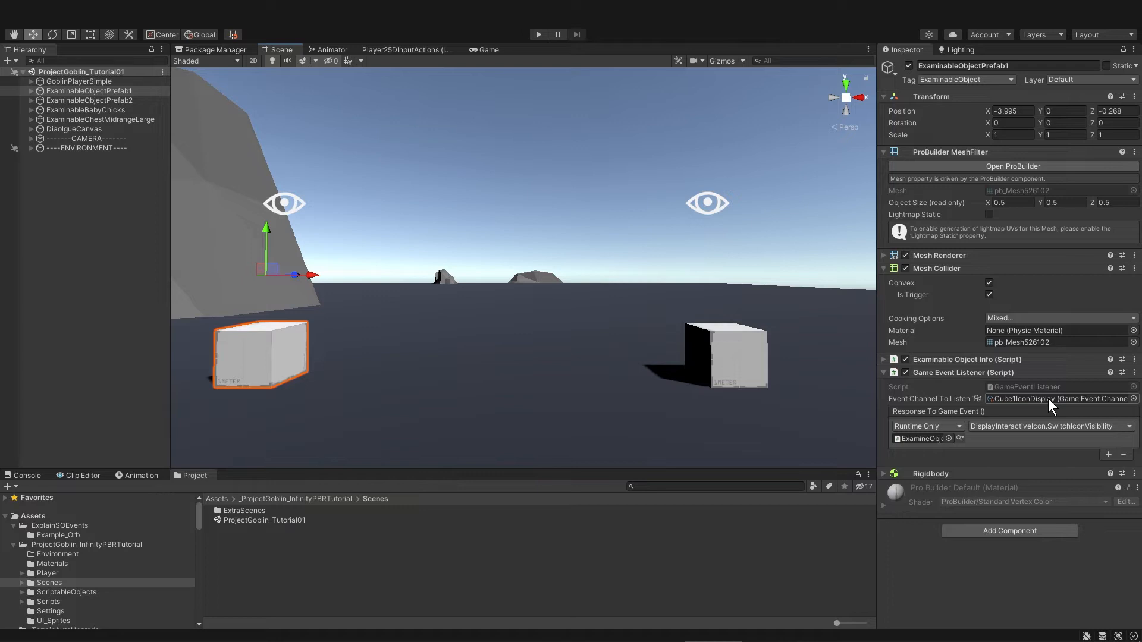
middle_drag(336, 388, 393, 385)
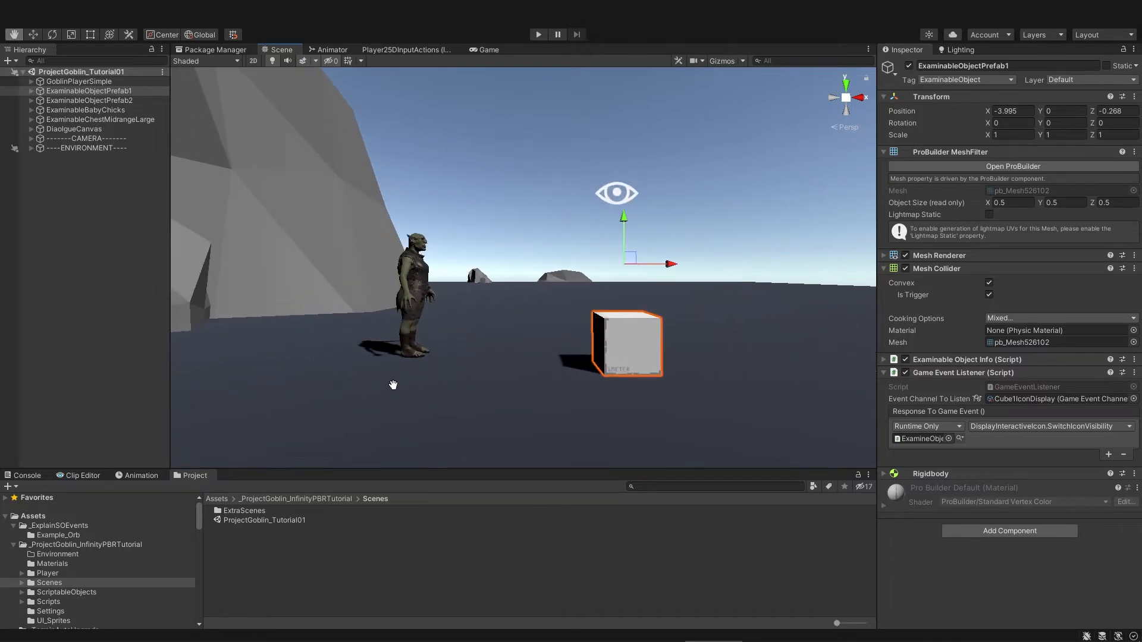
click(67, 81)
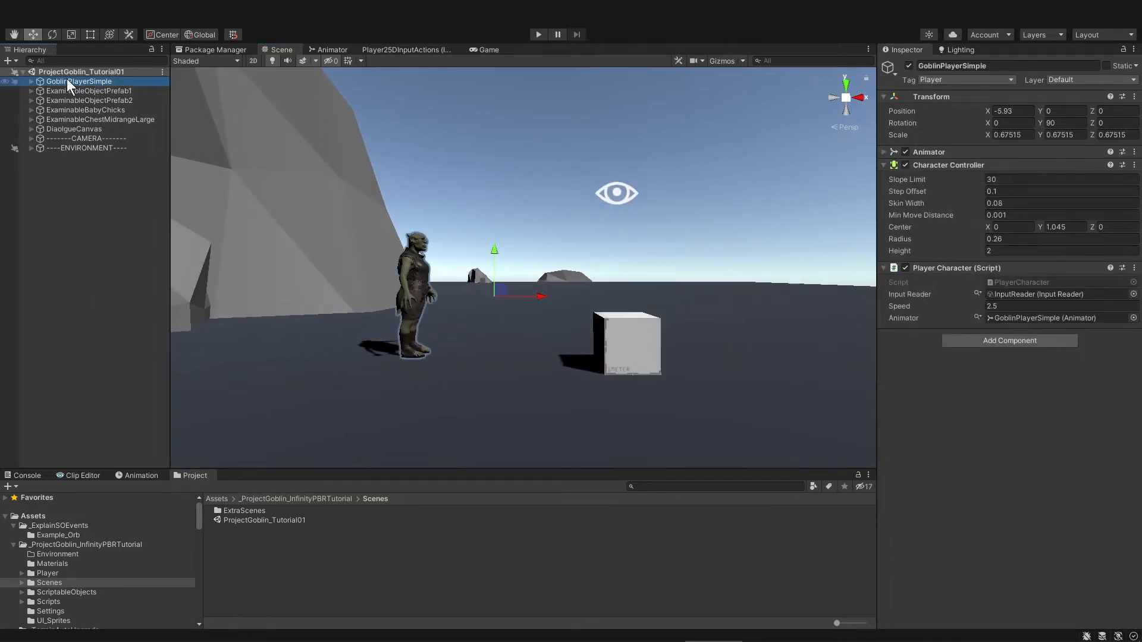
click(31, 82)
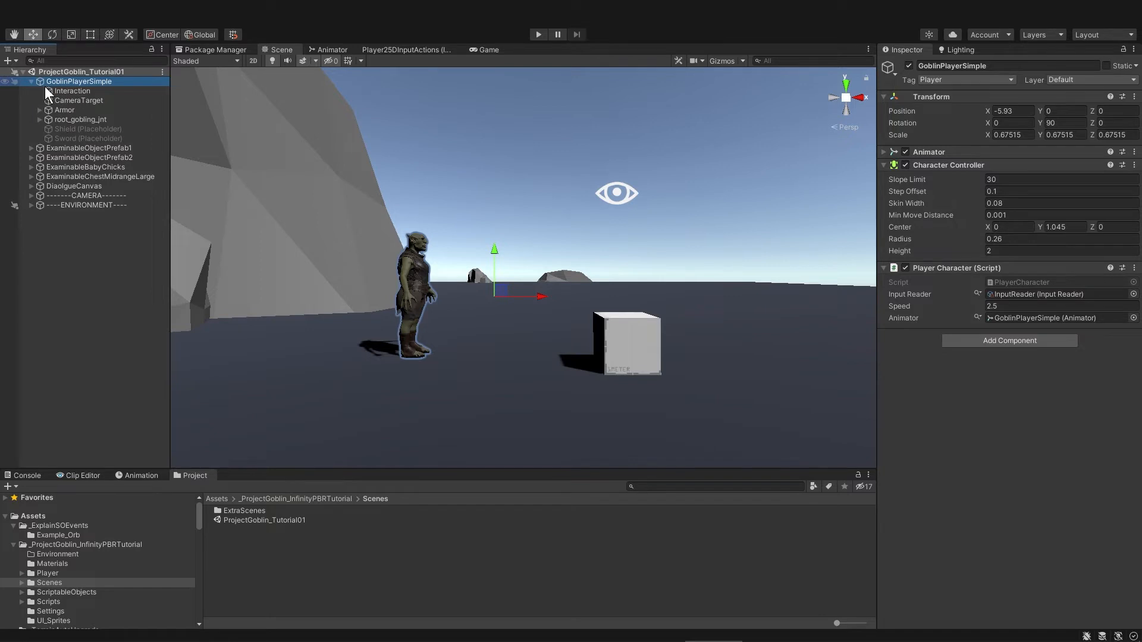
click(52, 89)
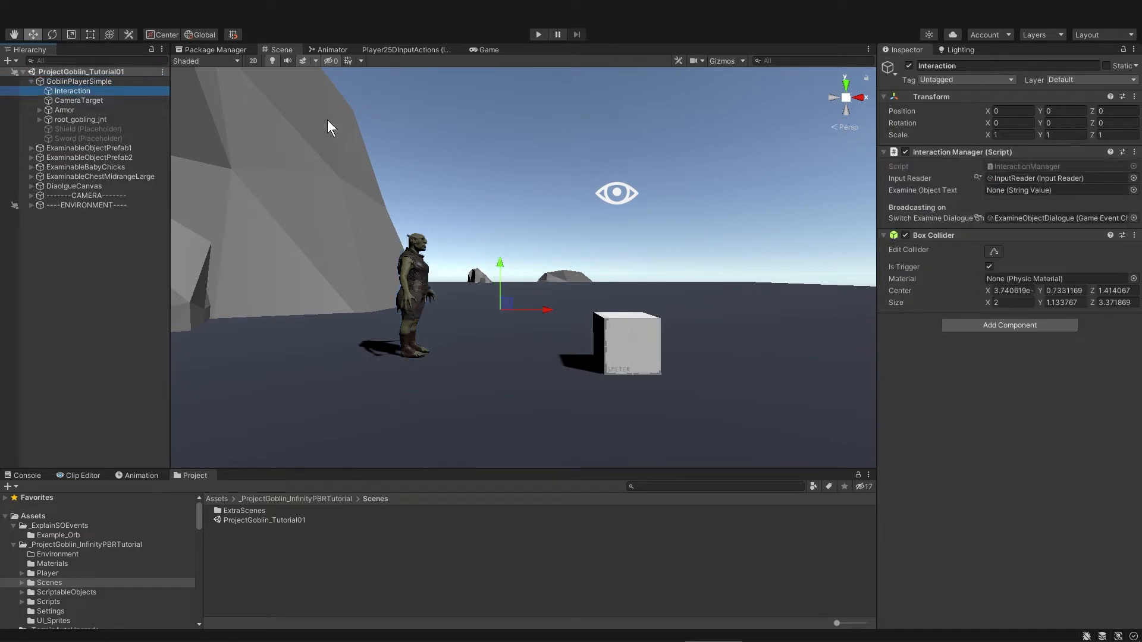
click(719, 62)
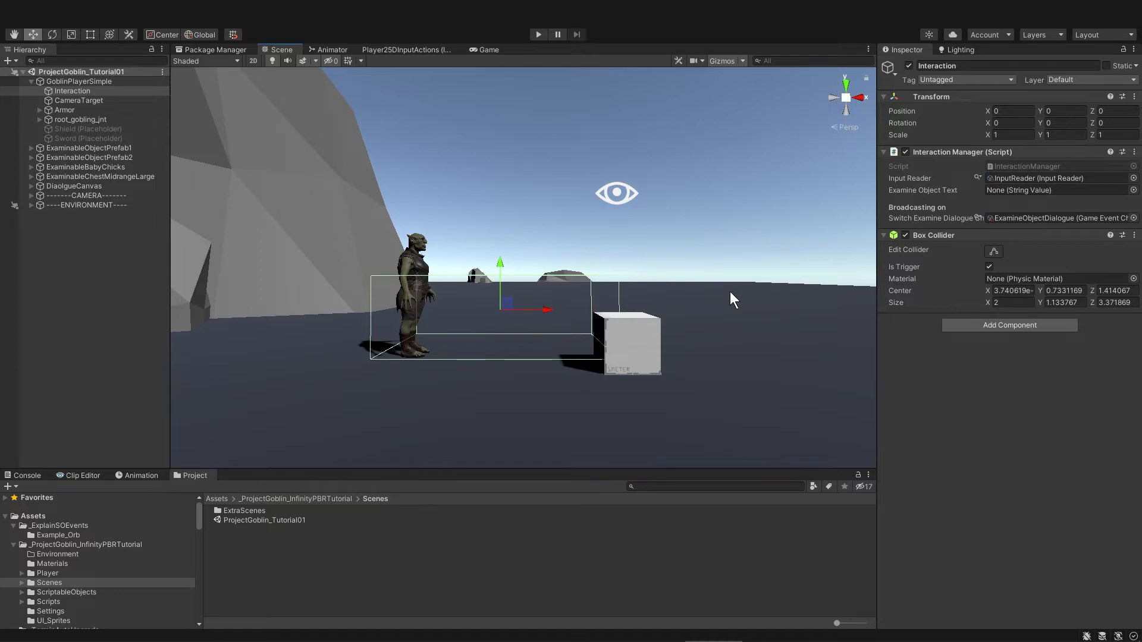
Inspect the ExamineObjectIcon child of ExaminableObjectPrefab1 and its Display Interactive Icon script
click(645, 347)
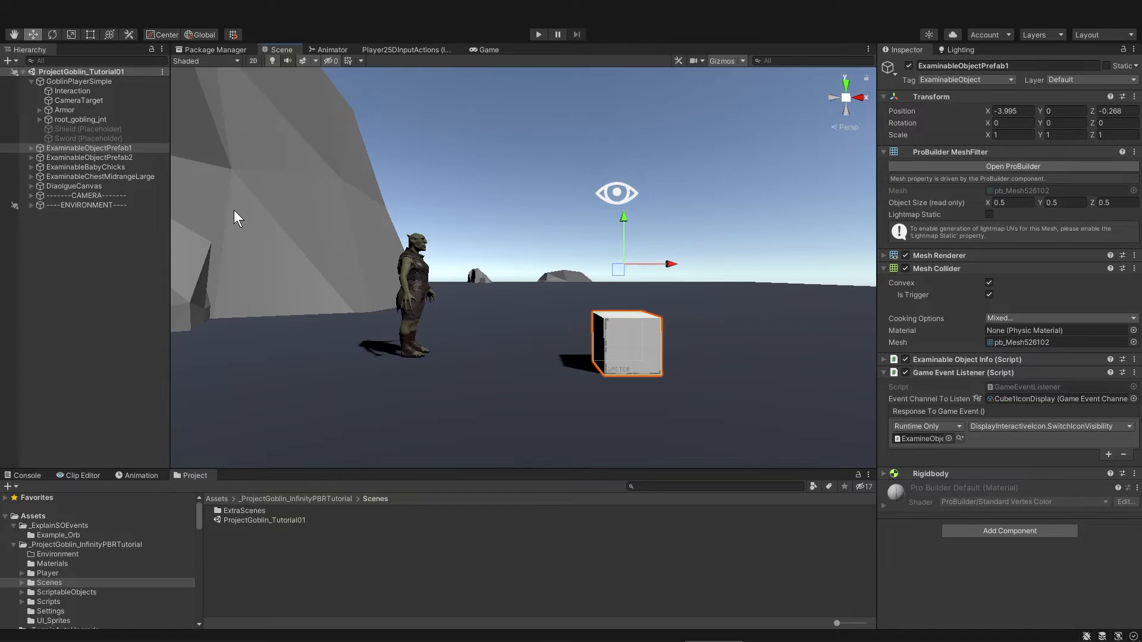
click(31, 147)
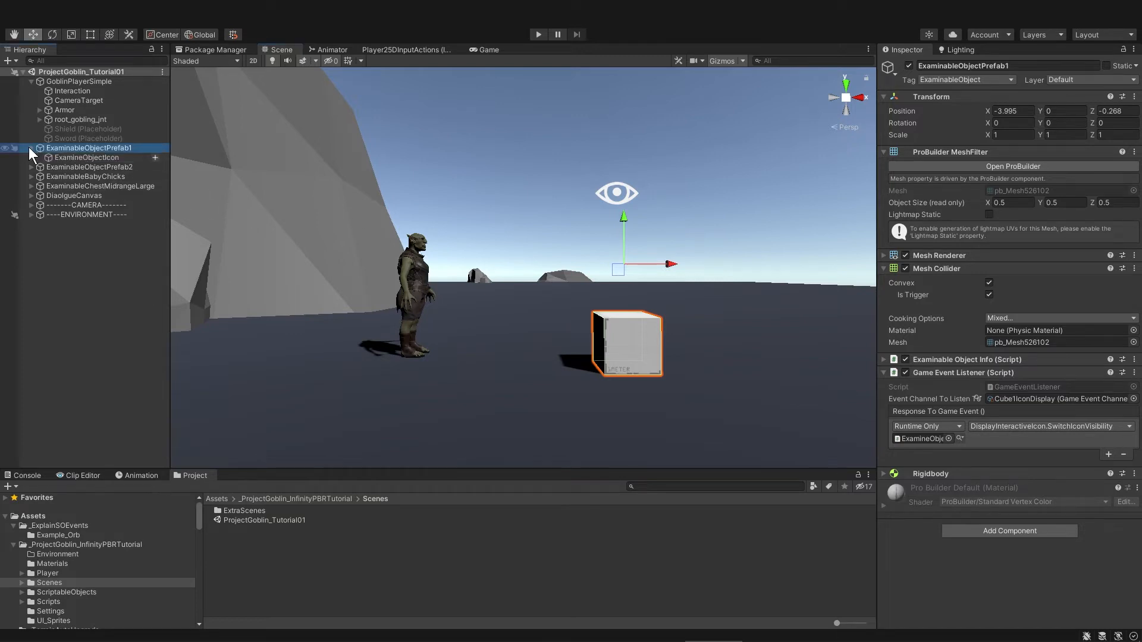
click(64, 157)
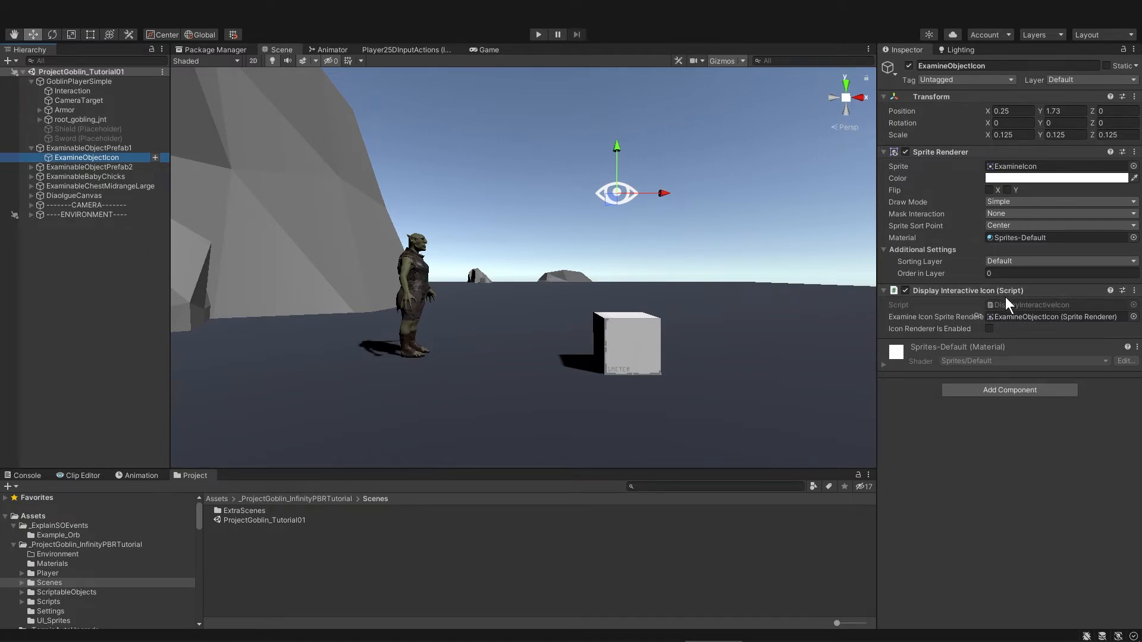
Toggle the icon's Sprite Renderer off and on, and inspect ExaminableObjectPrefab1's Game Event Listener and Examinable Object Info scripts
click(906, 153)
click(905, 152)
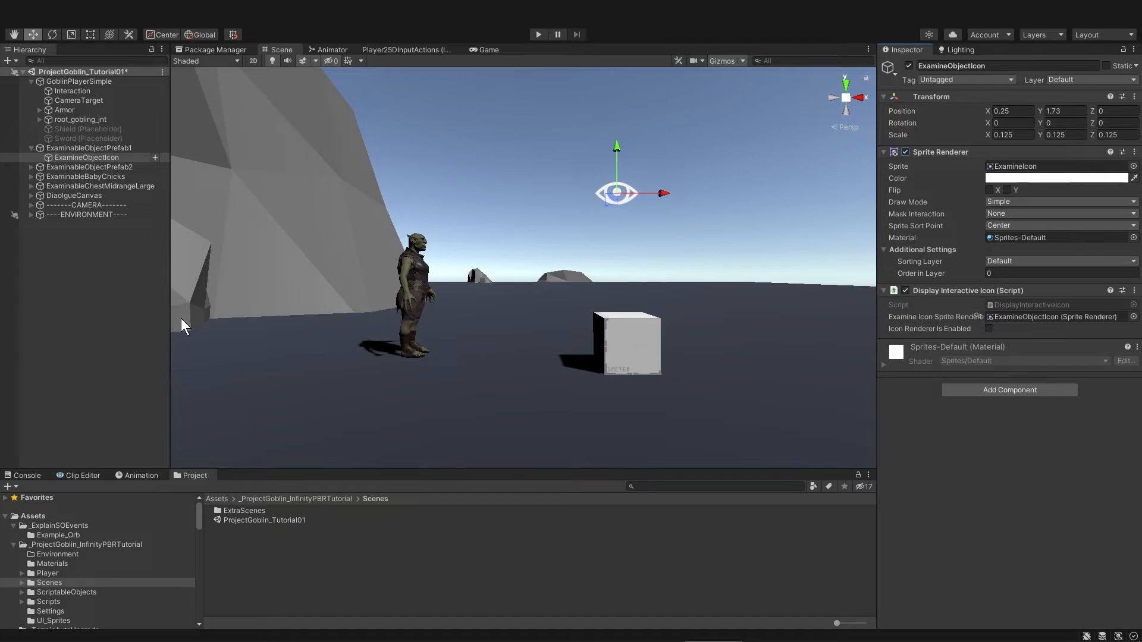
click(110, 148)
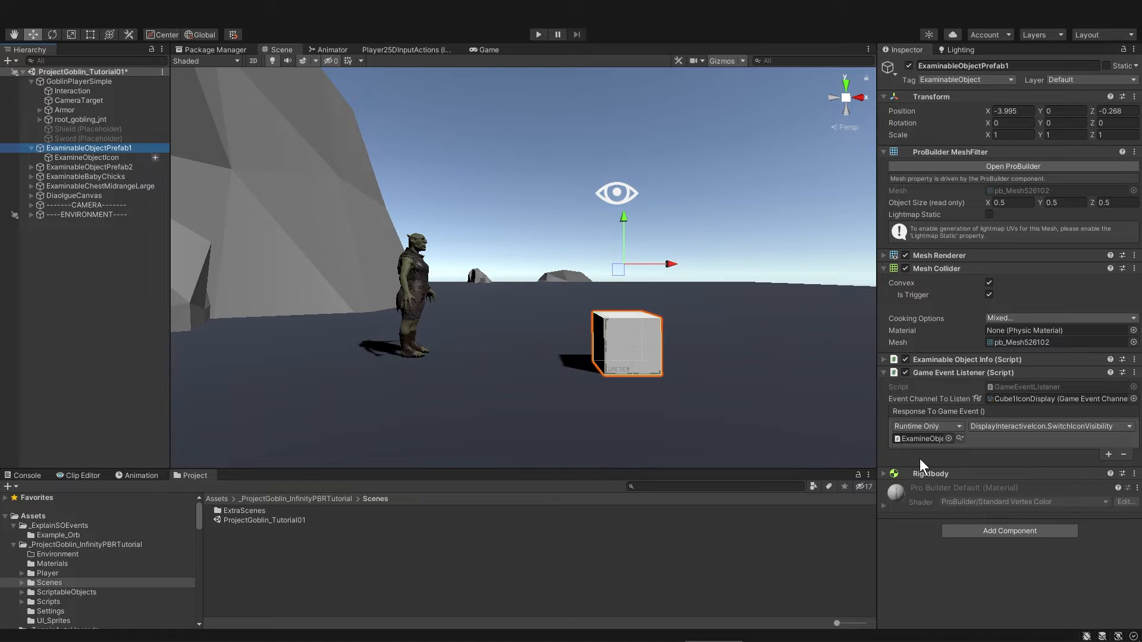
click(884, 359)
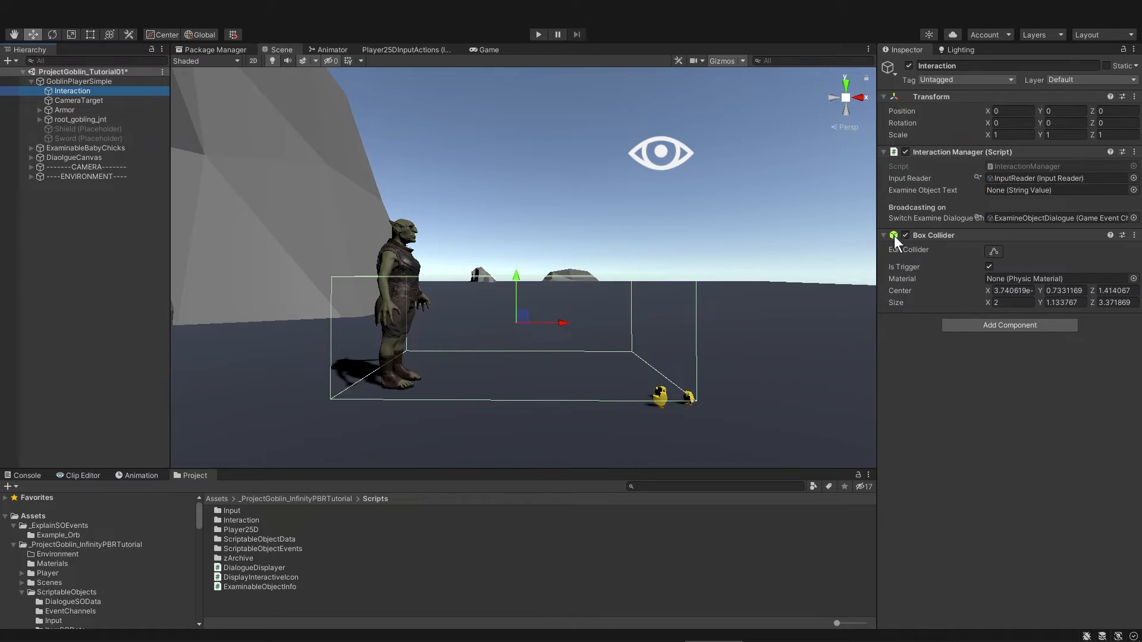
Tag ExaminableBabyChicks as ExaminableObject and attach the GameEventListener script from the ScriptableObjectEvents folder to it
click(134, 148)
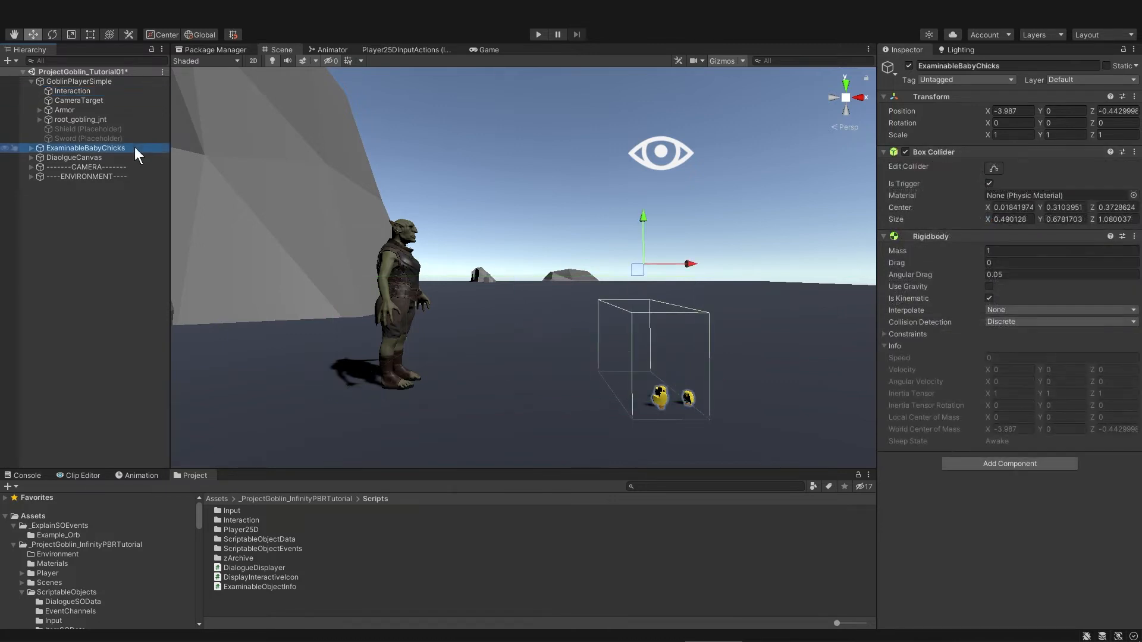
click(883, 237)
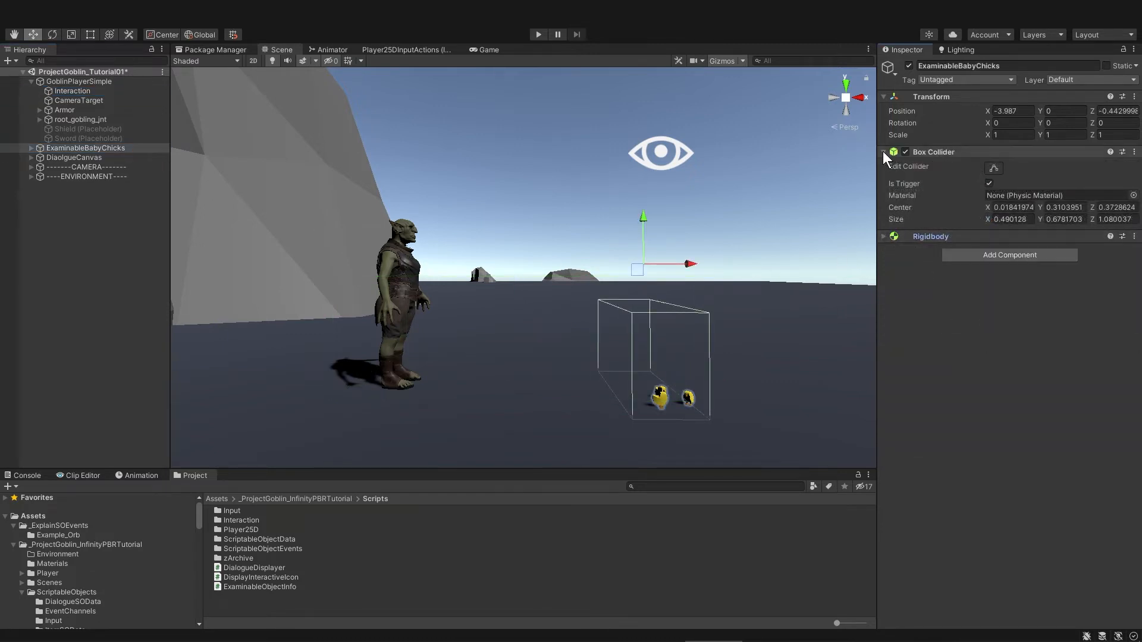
click(883, 151)
click(973, 81)
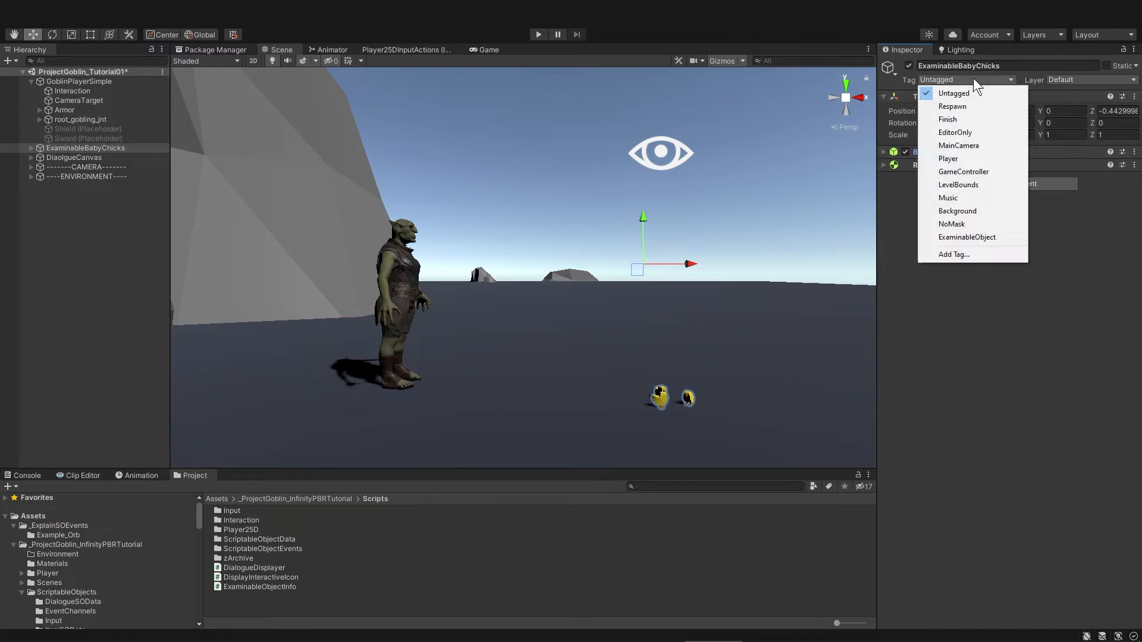
click(972, 237)
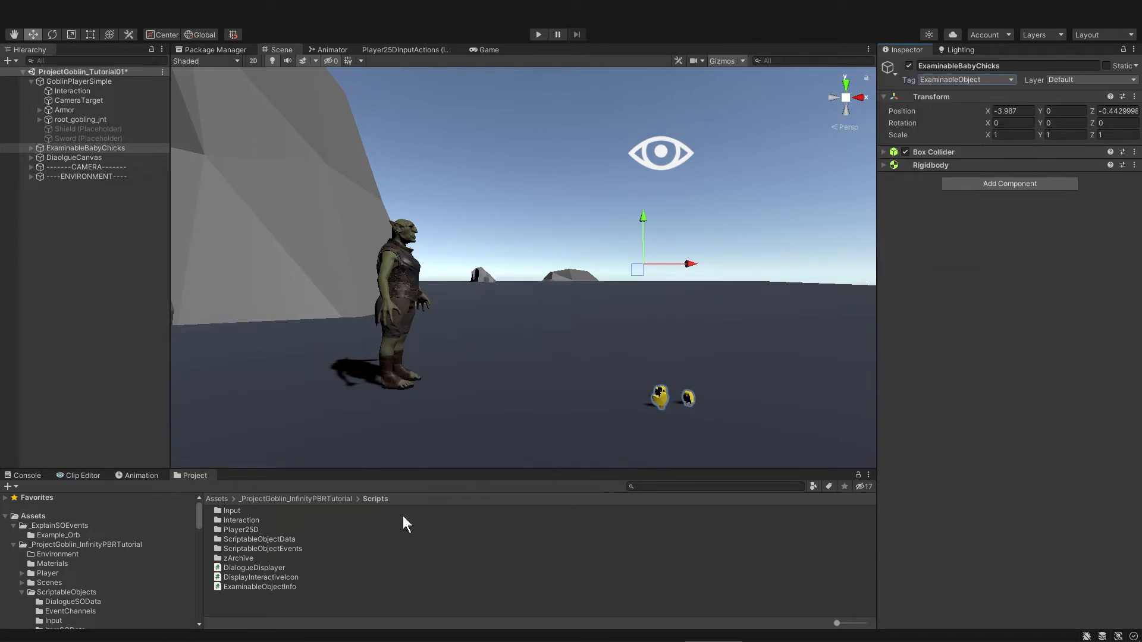
double_click(295, 548)
drag(277, 520, 1013, 315)
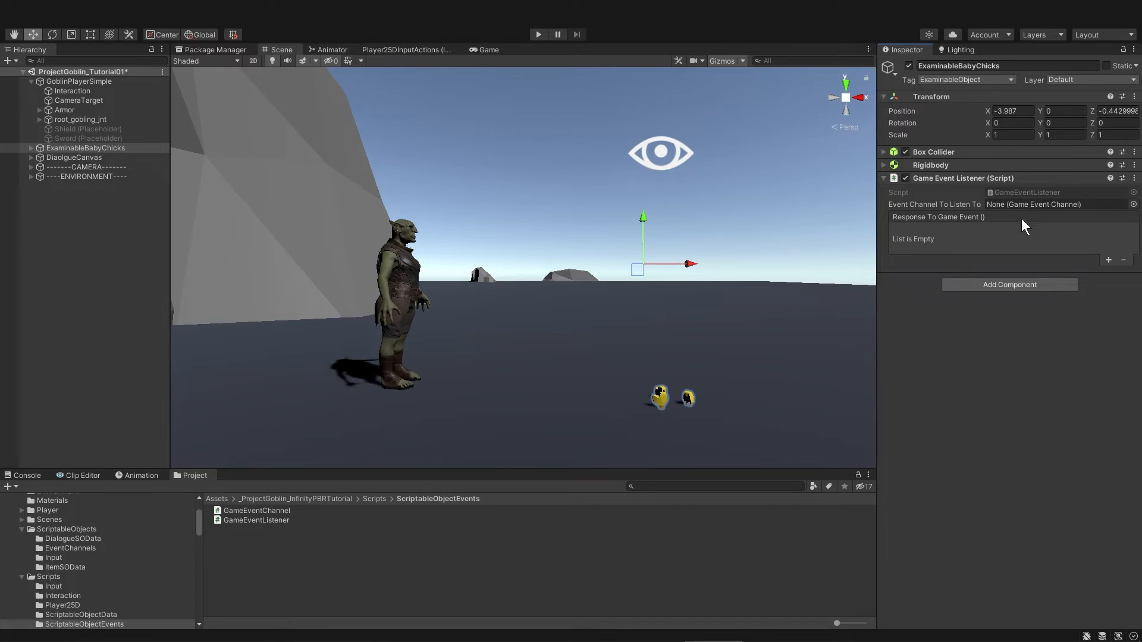
Create a GameEventChannel asset named BabyChicksIconDisplay in the EventChannels folder and assign it as the channel ExaminableBabyChicks' listener listens to
click(90, 548)
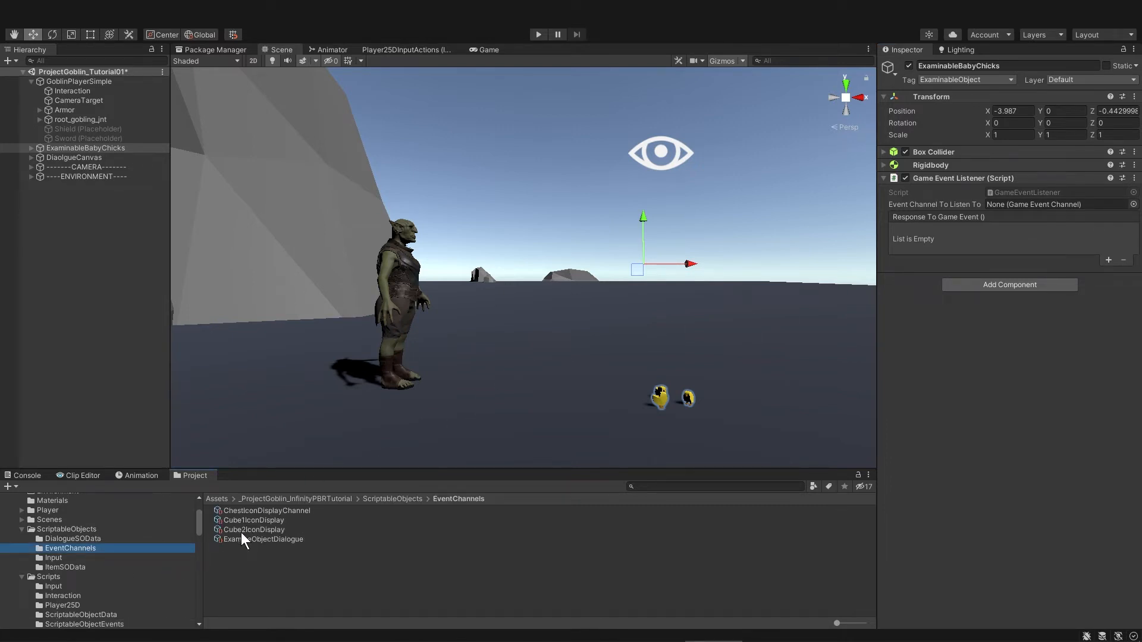
right_click(238, 558)
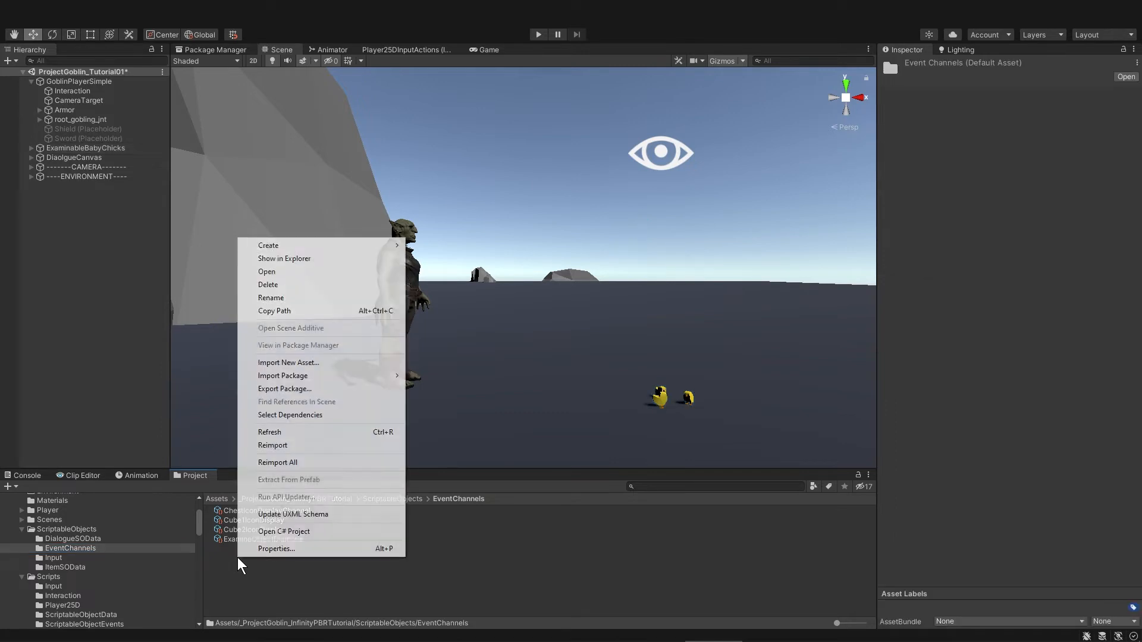
mouse_move(331, 249)
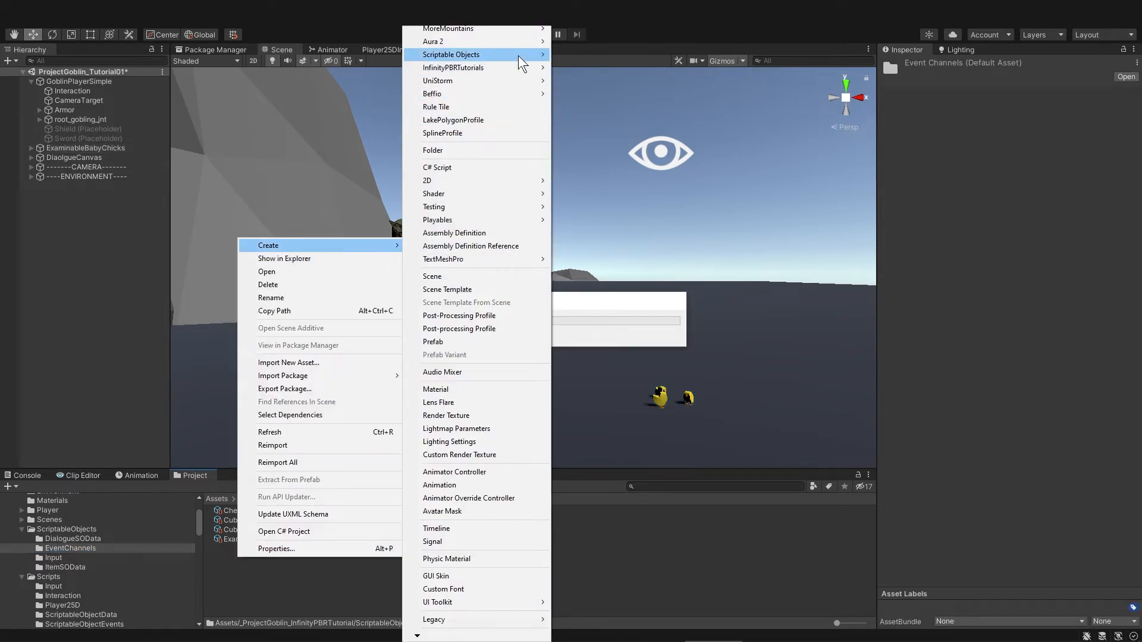
mouse_move(519, 55)
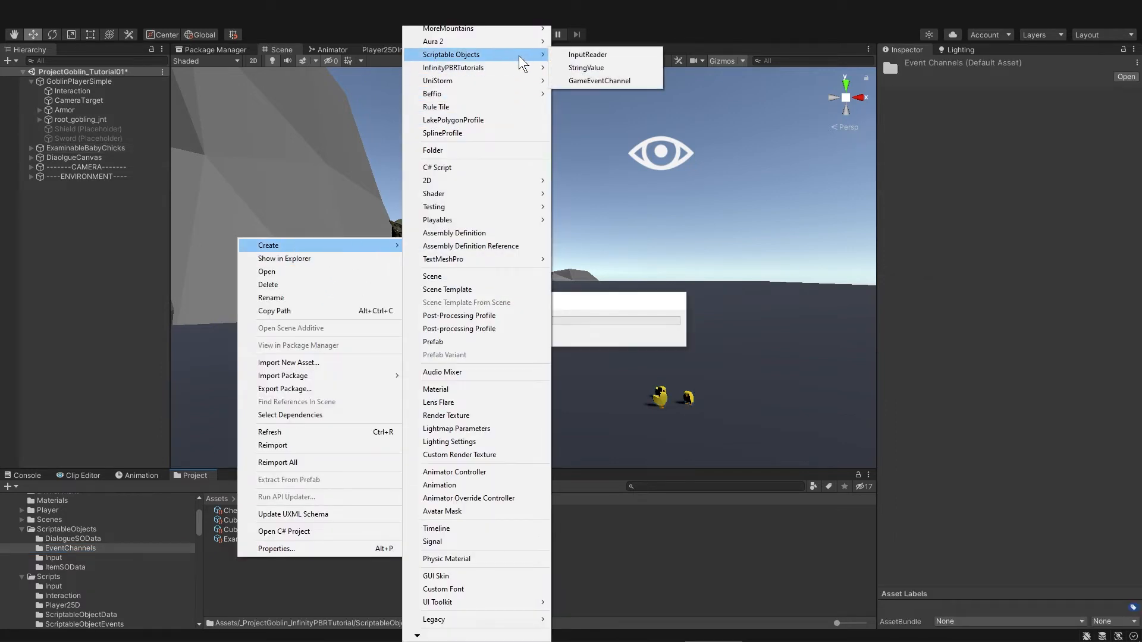
click(607, 81)
text(BabyChicksIconDisplay)
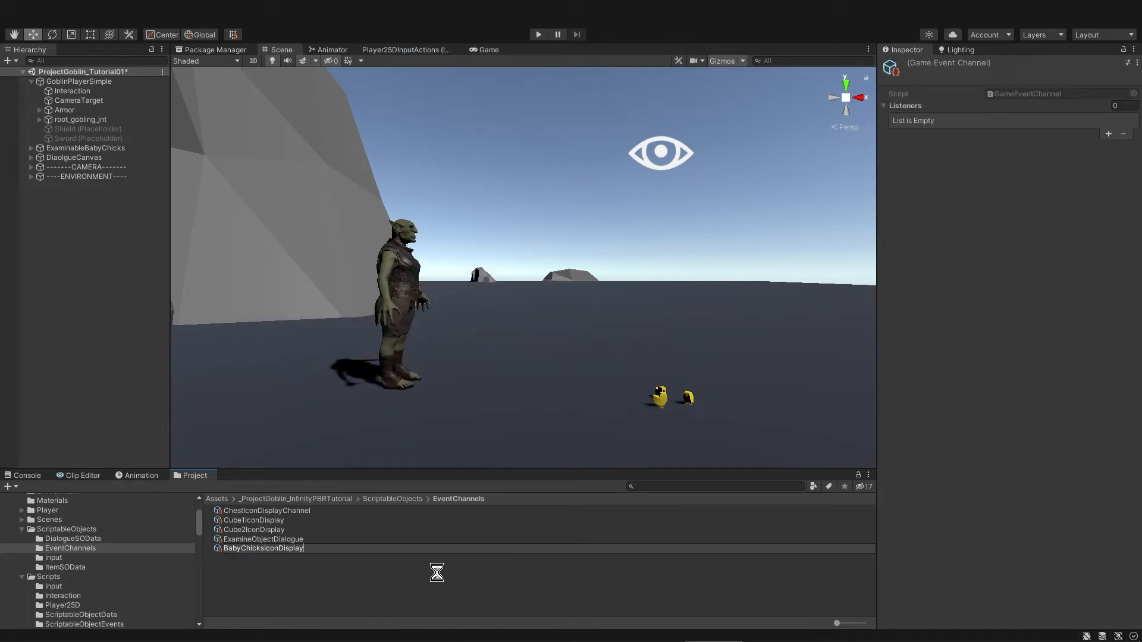
key(Return)
drag(258, 511, 1082, 208)
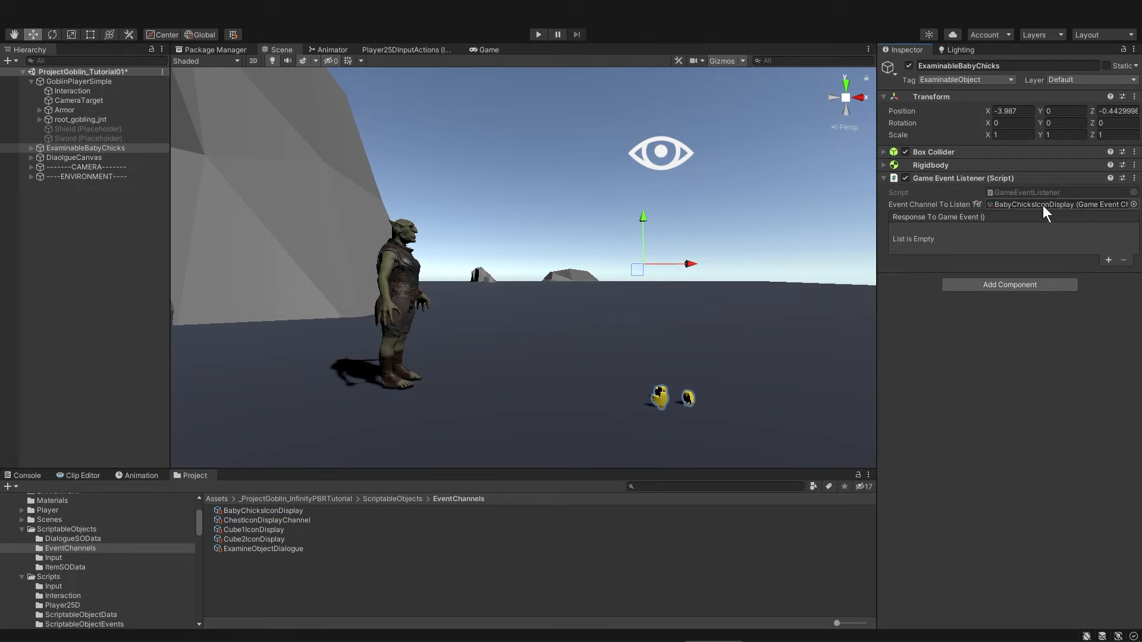
Attach the DisplayInteractiveIcon script to ExaminableBabyChicks' ExamineObjectIcon child and assign its own Sprite Renderer as the examine icon renderer
click(31, 148)
click(54, 157)
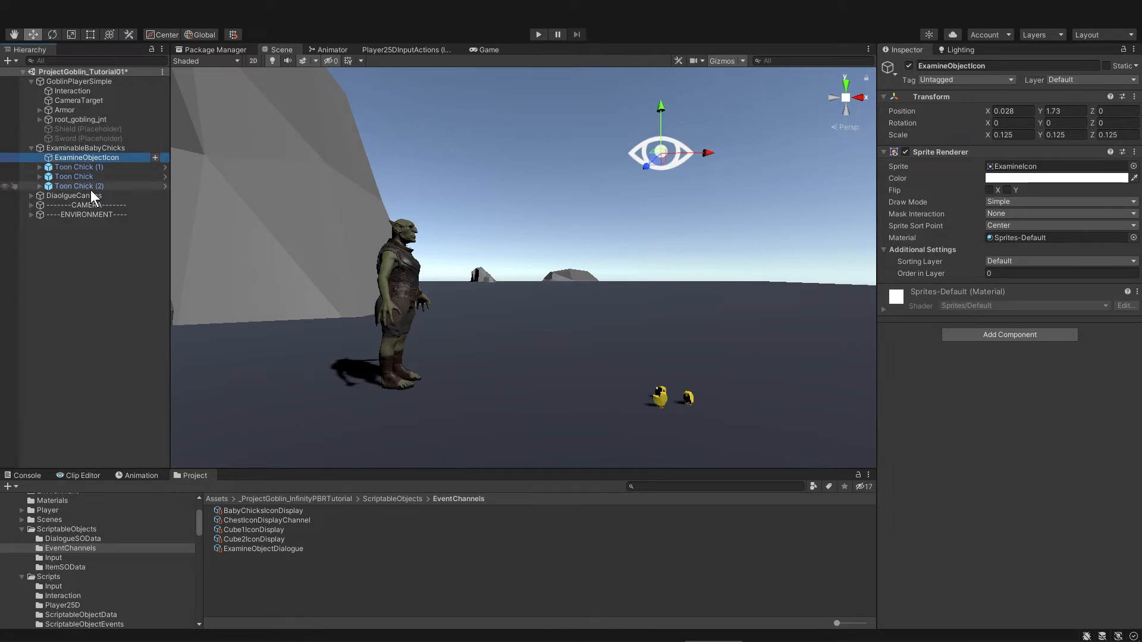
click(65, 577)
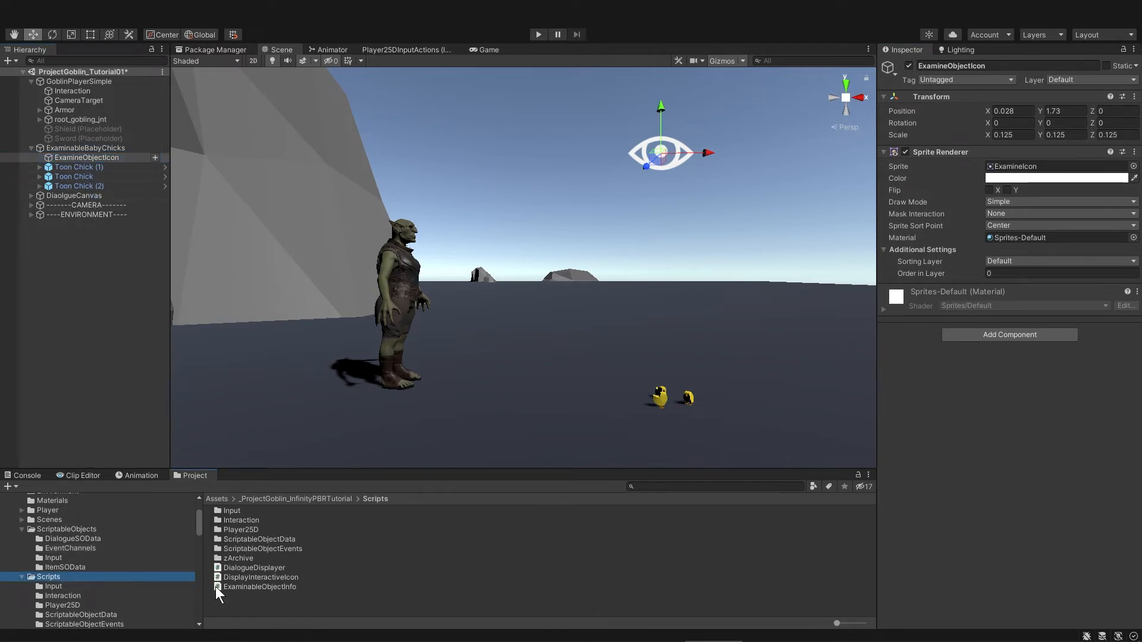
drag(262, 577, 1026, 374)
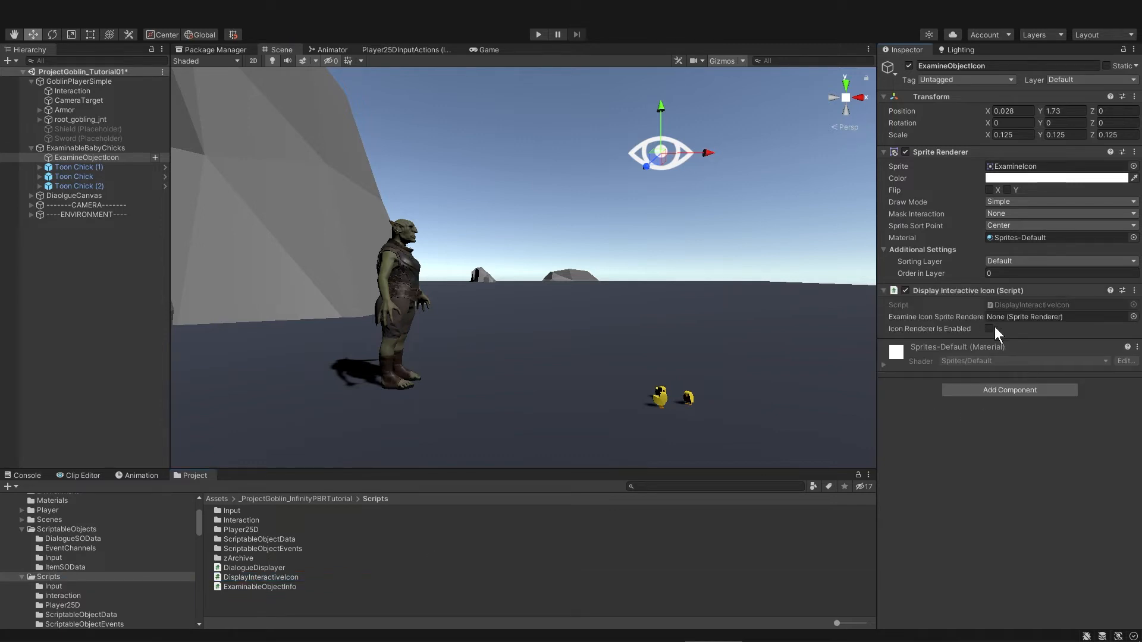
drag(966, 153, 1029, 316)
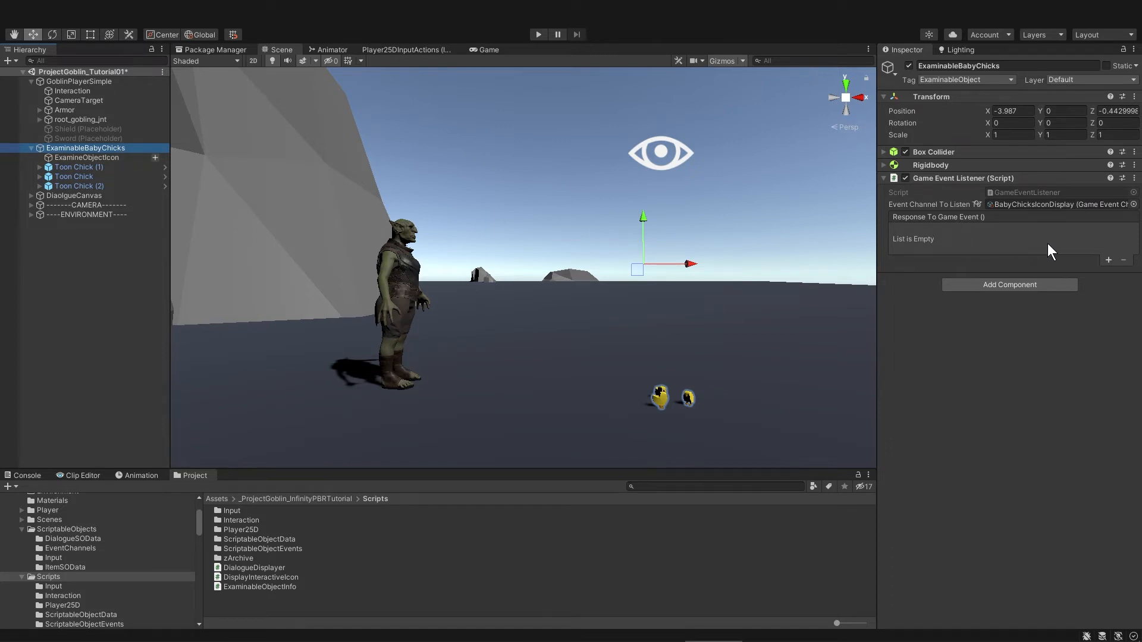
Add a response to ExaminableBabyChicks' Game Event Listener that calls DisplayInteractiveIcon.SwitchIconVisibility on the ExamineObjectIcon child
click(1108, 259)
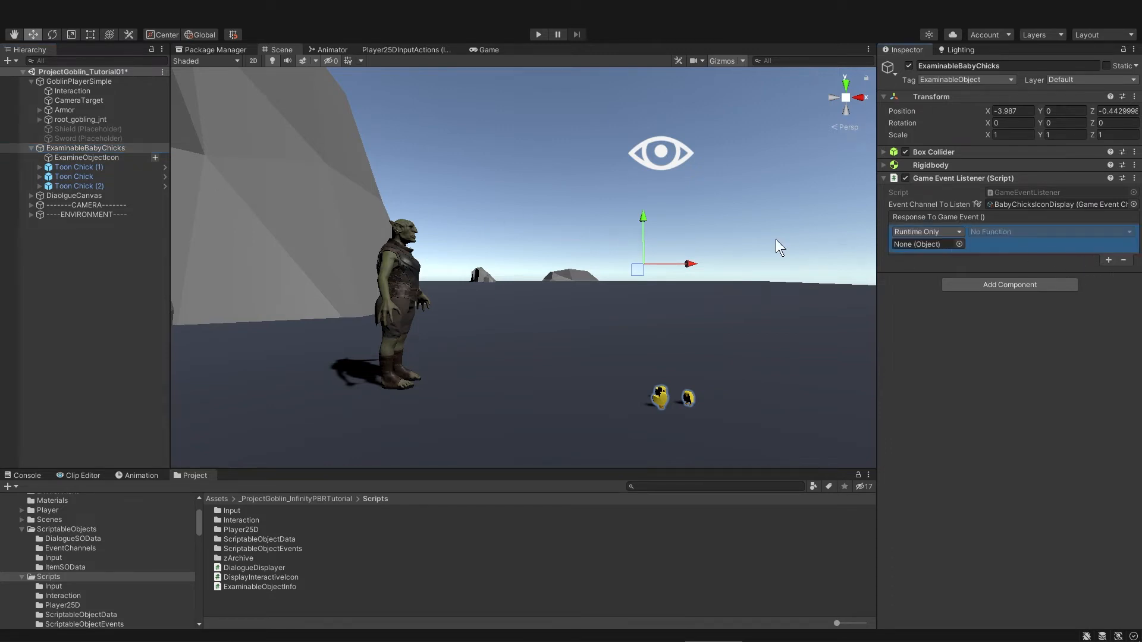
drag(95, 159, 930, 245)
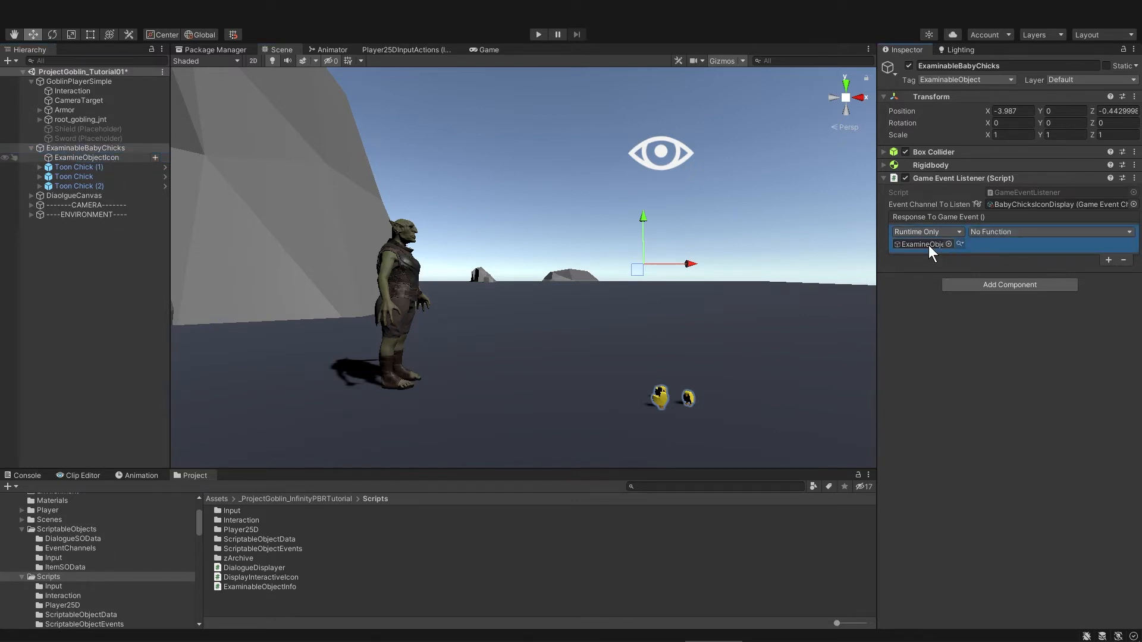
click(1030, 232)
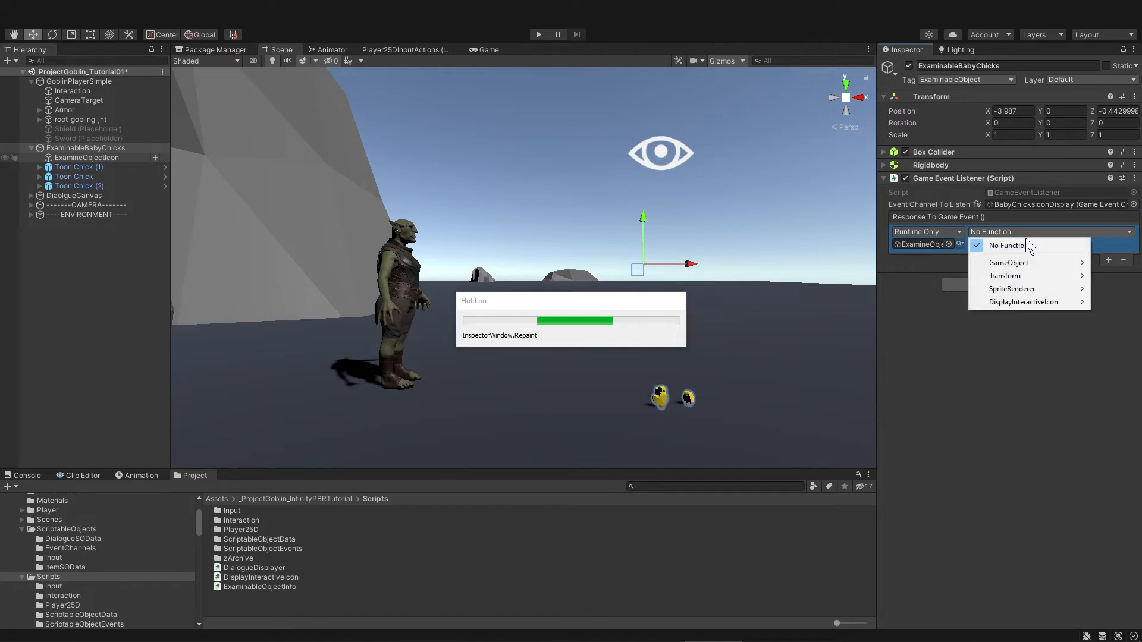
mouse_move(1029, 302)
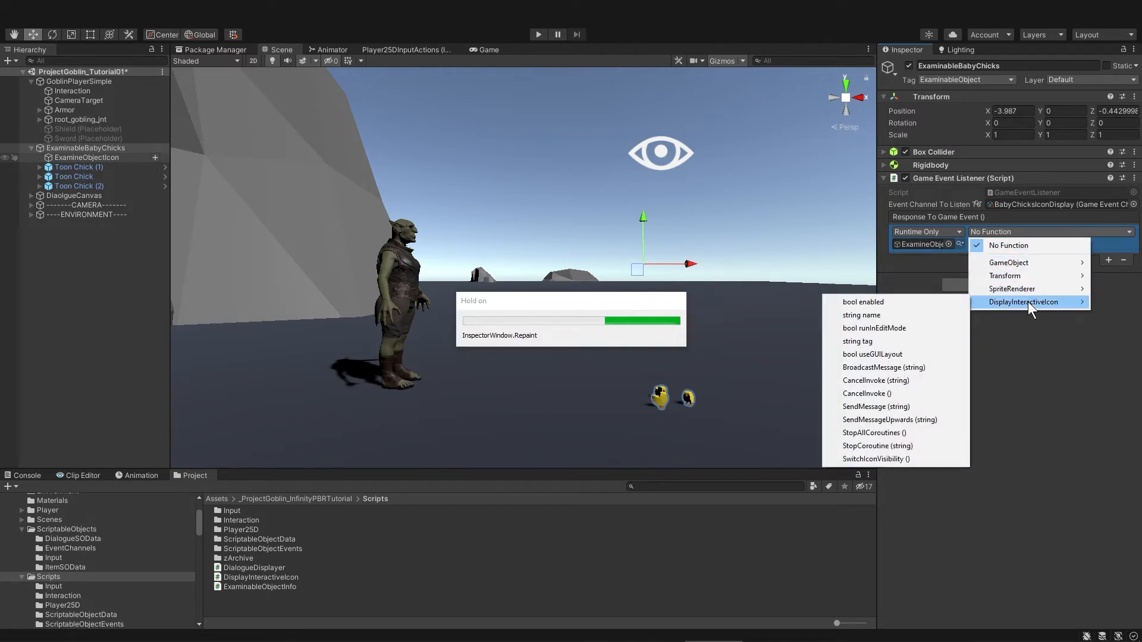
click(901, 459)
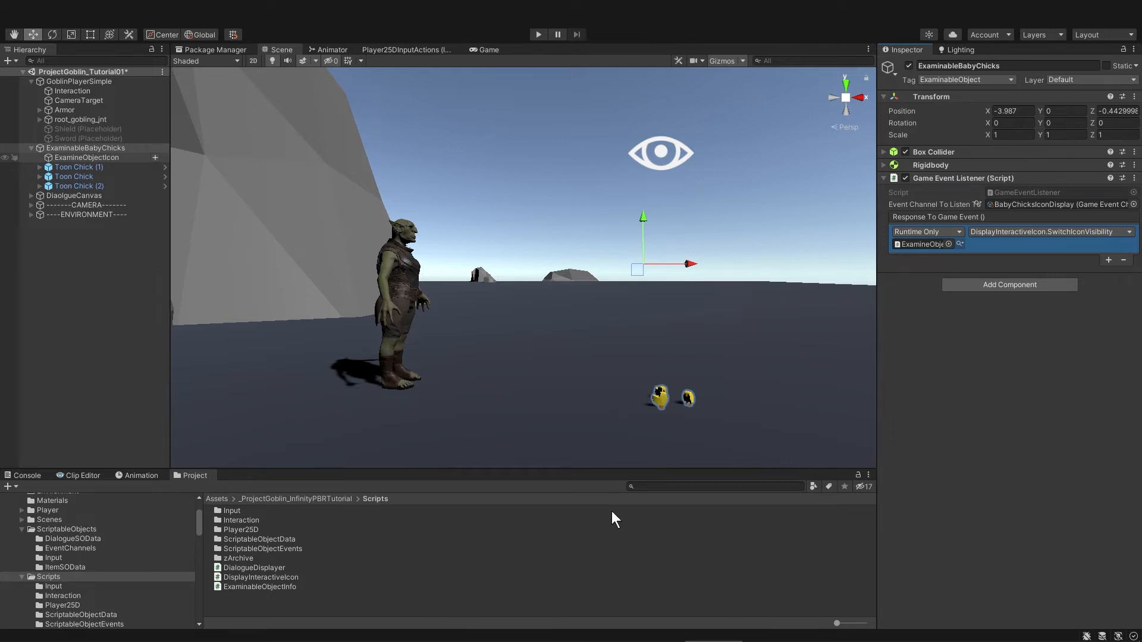
Attach the ExaminableObjectInfo script to ExaminableBabyChicks and set its Examine Object Text to "Mmmmm... time for a snack?"
drag(266, 586, 971, 319)
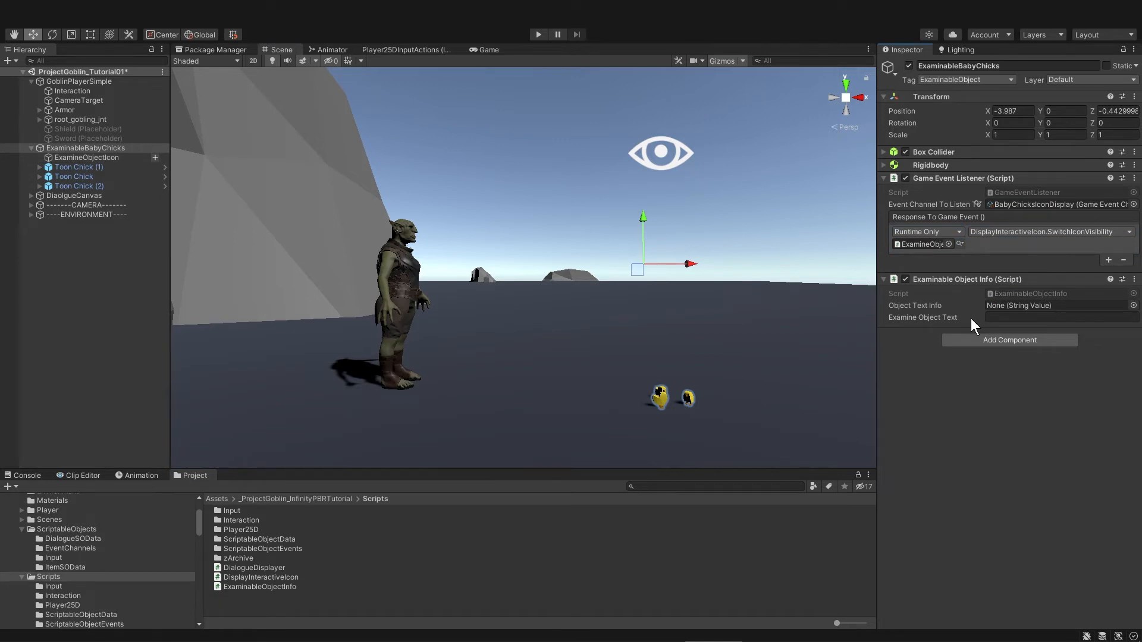
click(995, 319)
text(Mmmmm... time for a snack?)
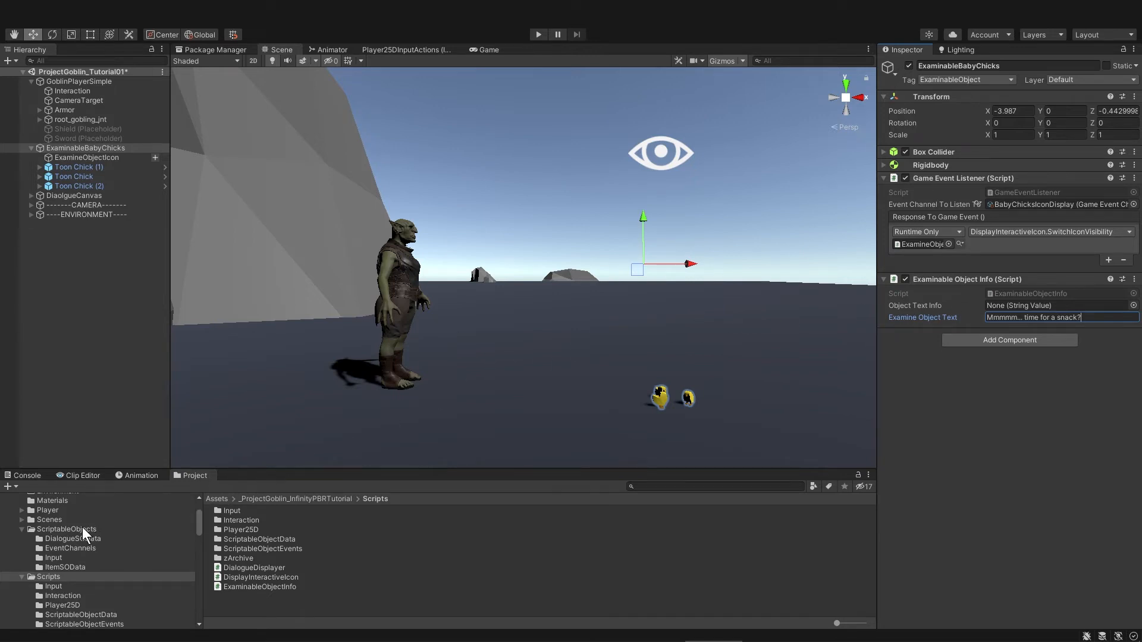
Create a sample StringValue asset in the ItemSOData folder and delete it again
click(73, 566)
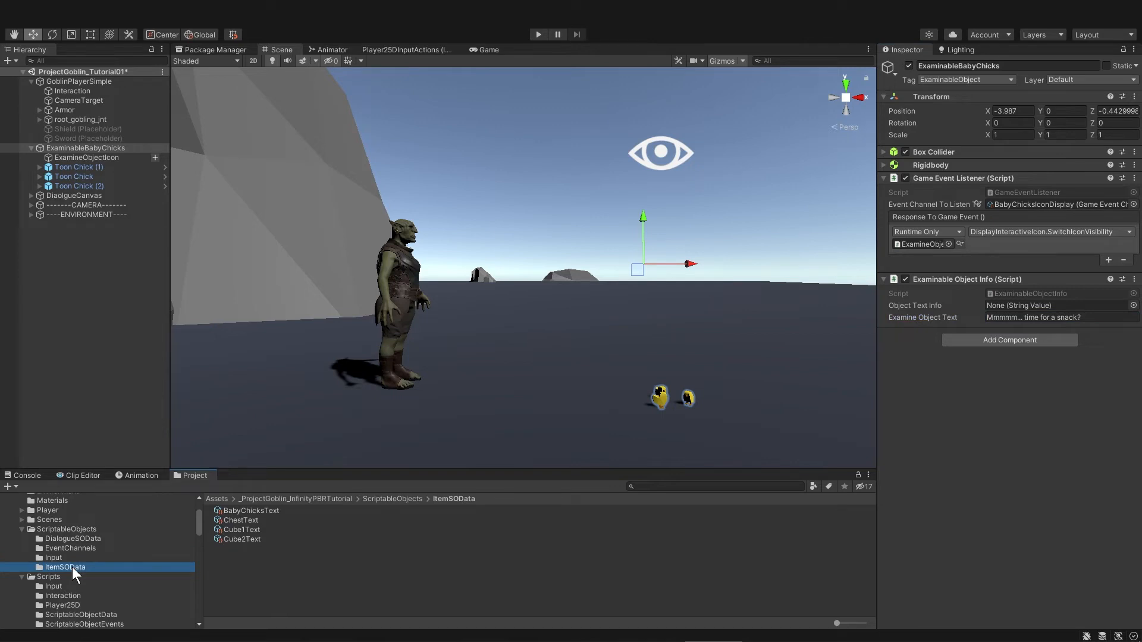
right_click(256, 560)
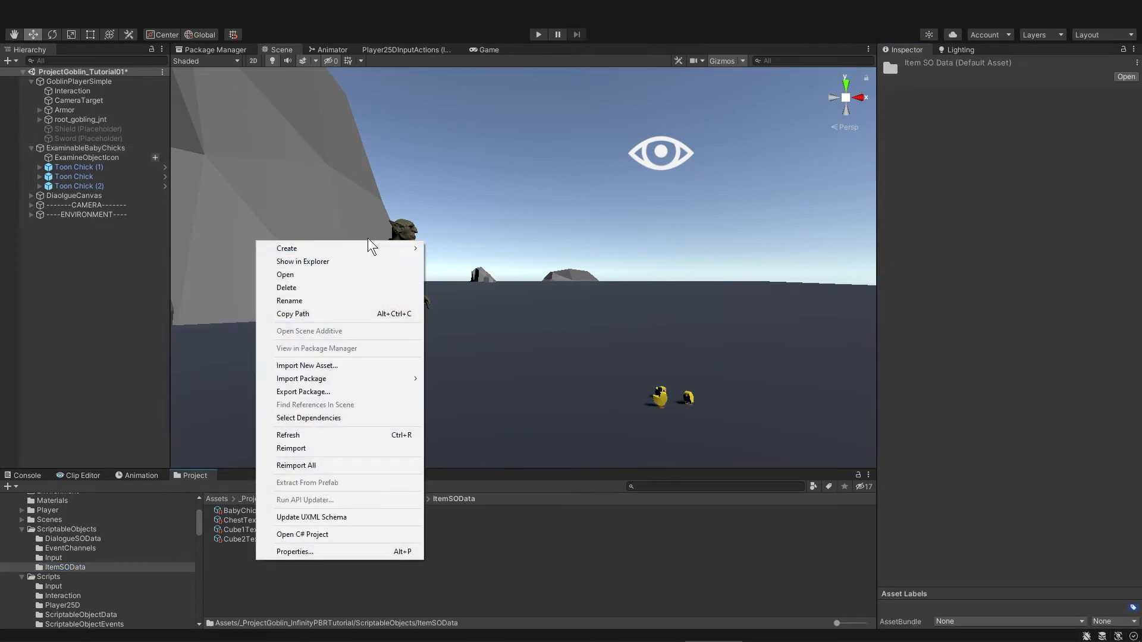
mouse_move(369, 248)
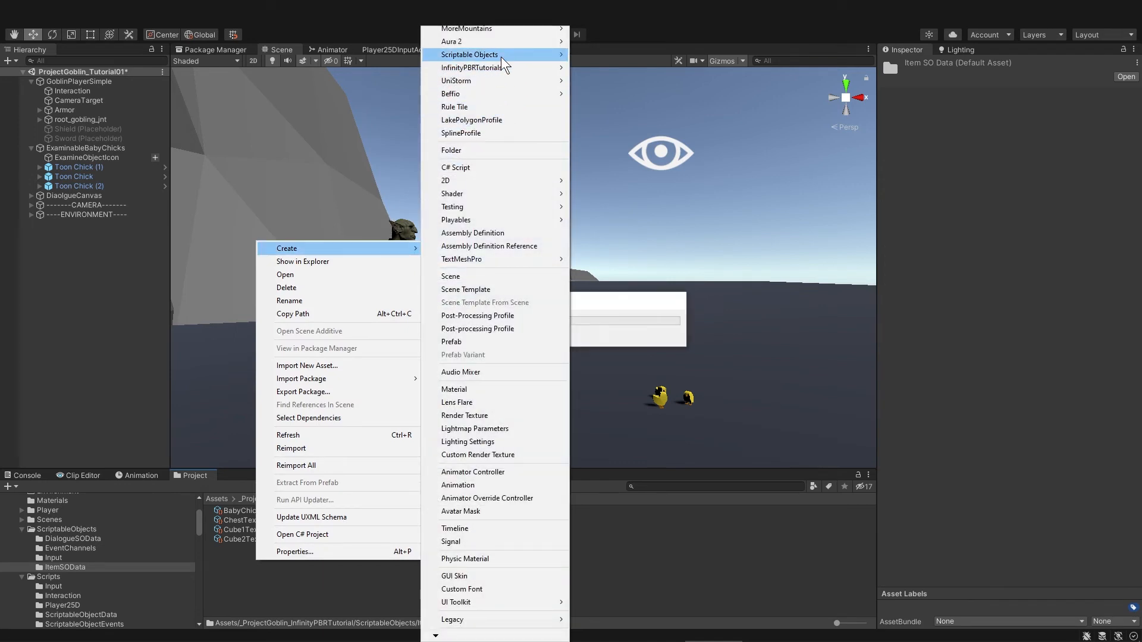
mouse_move(506, 55)
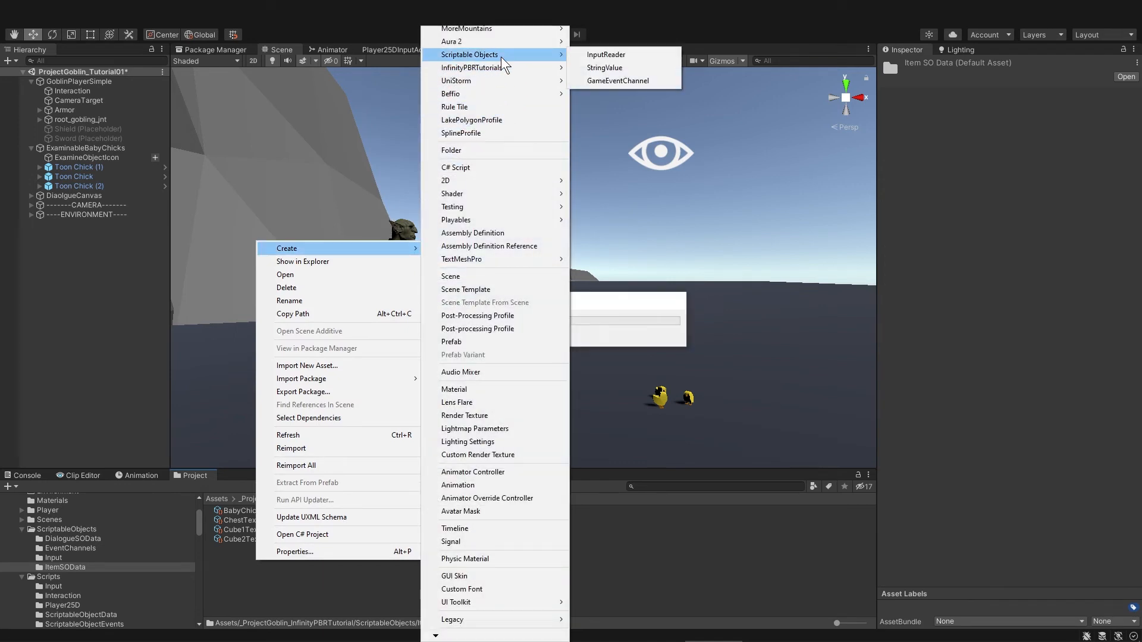
click(614, 70)
click(247, 532)
click(227, 549)
key(Delete)
click(637, 355)
Examine the BabyChicksText asset and open the StringValue script it is based on
click(272, 510)
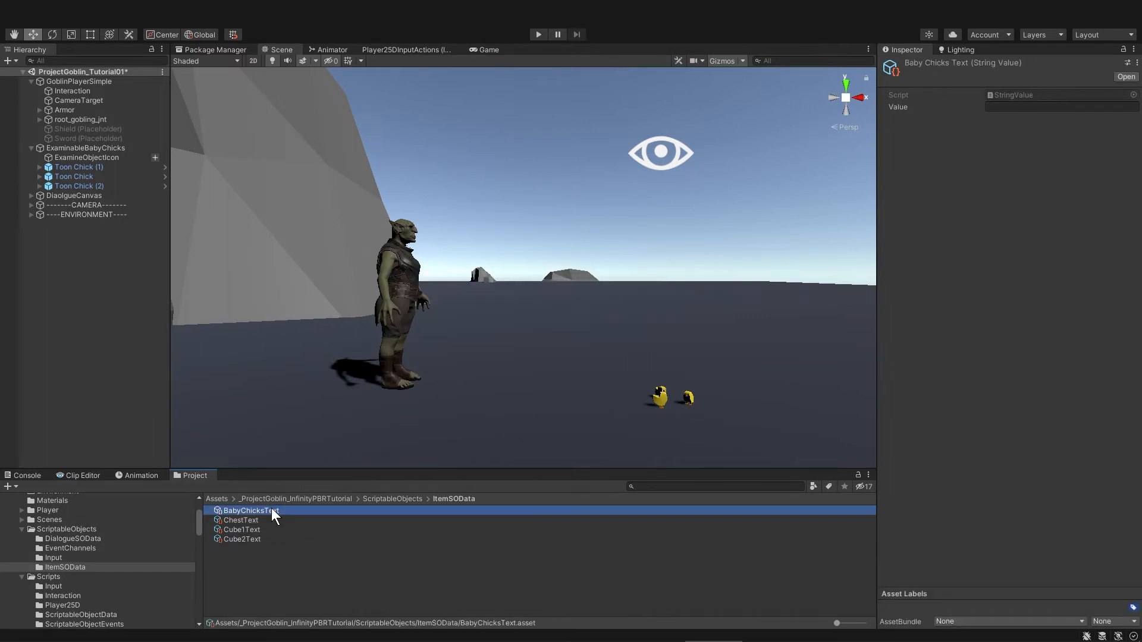
click(142, 615)
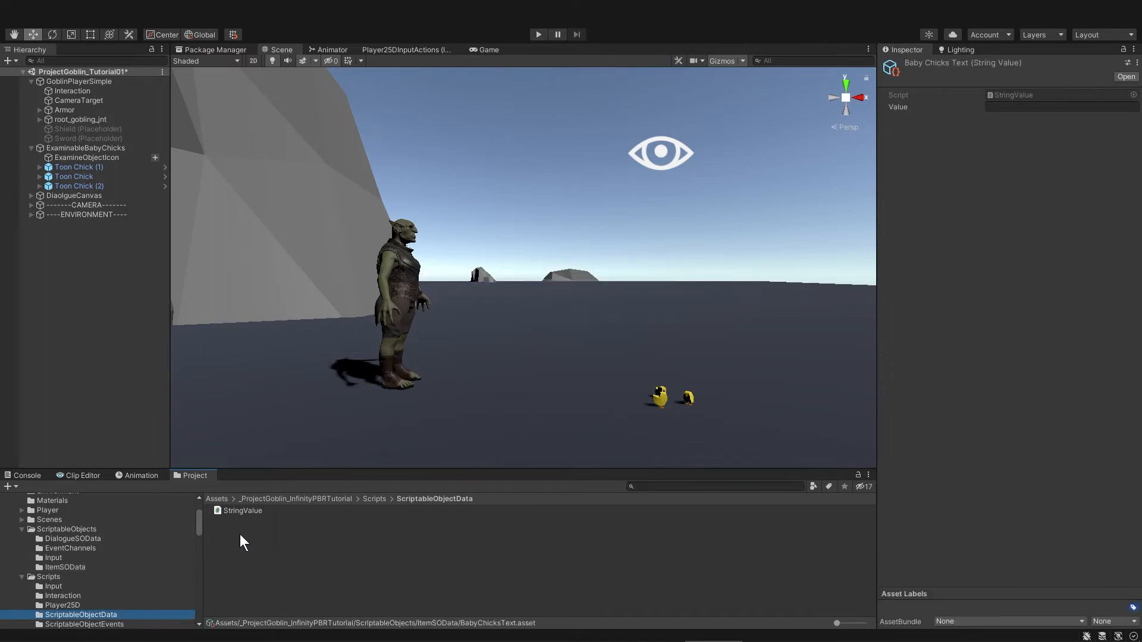
double_click(243, 511)
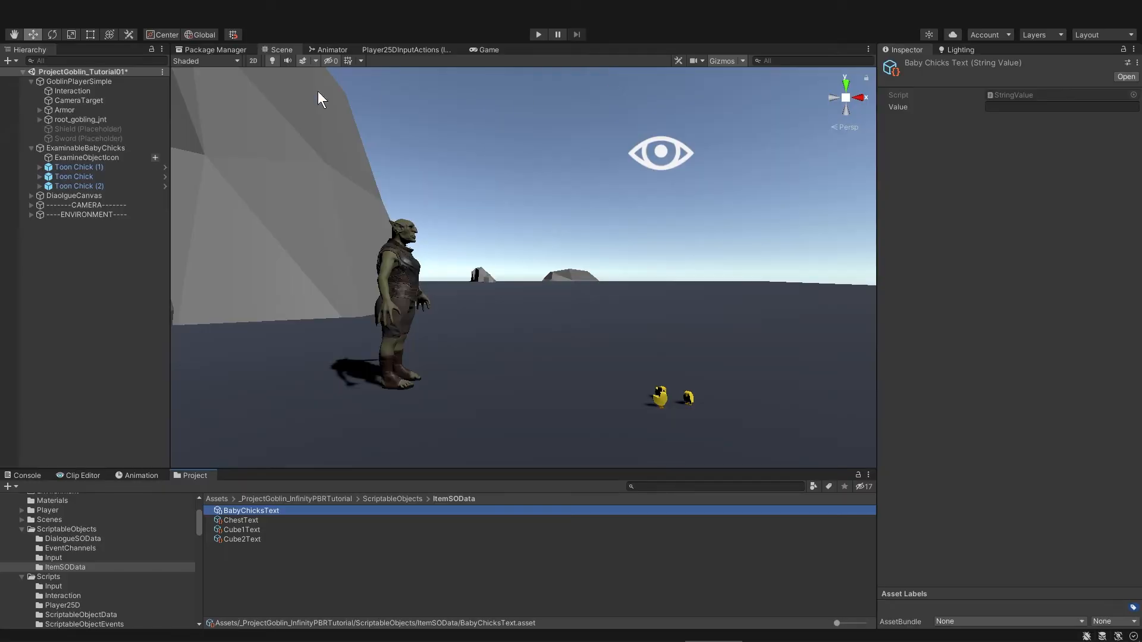
Assign BabyChicksText as ExaminableBabyChicks' Object Text Info and replace the Examine Object Text with "asdfasdfasdf"
click(81, 149)
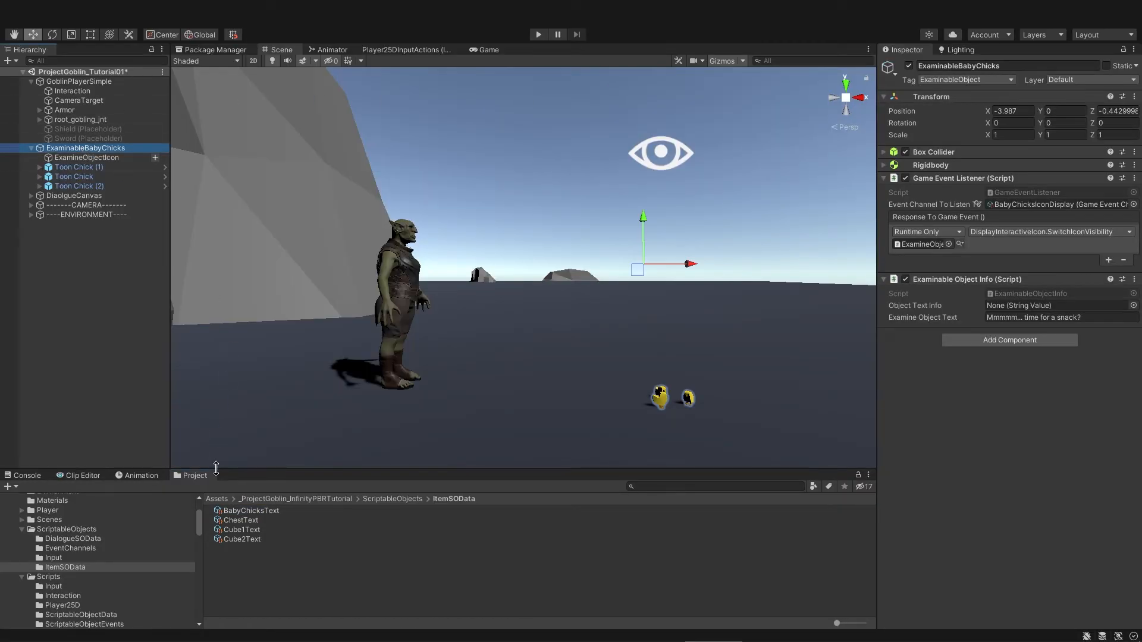
drag(252, 510, 1023, 304)
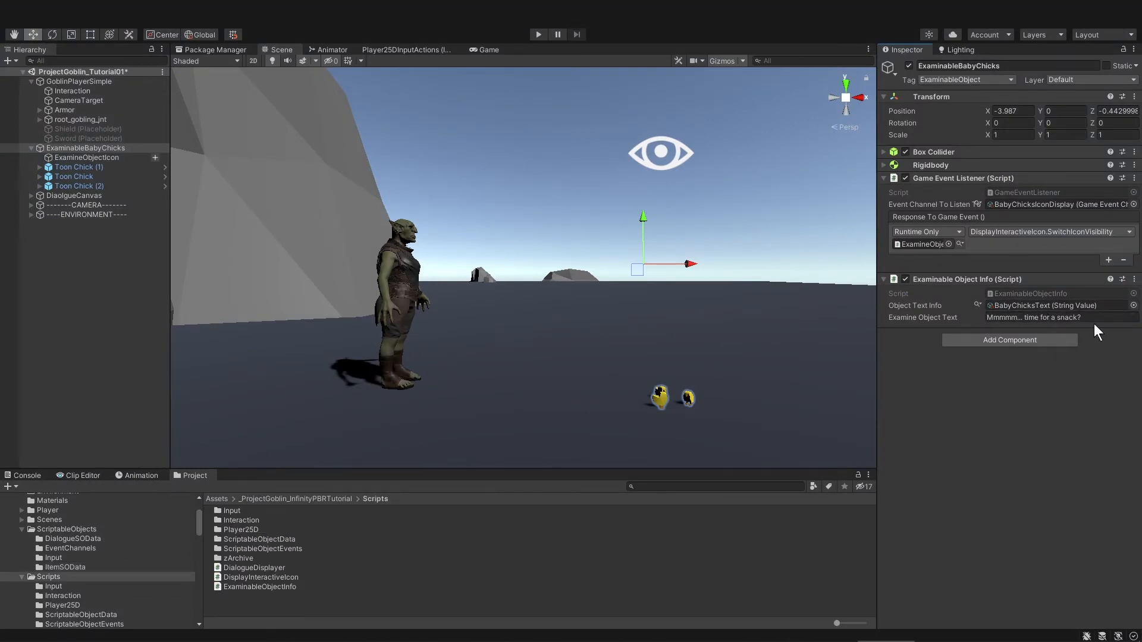
click(954, 312)
text(asdfasdfasdf)
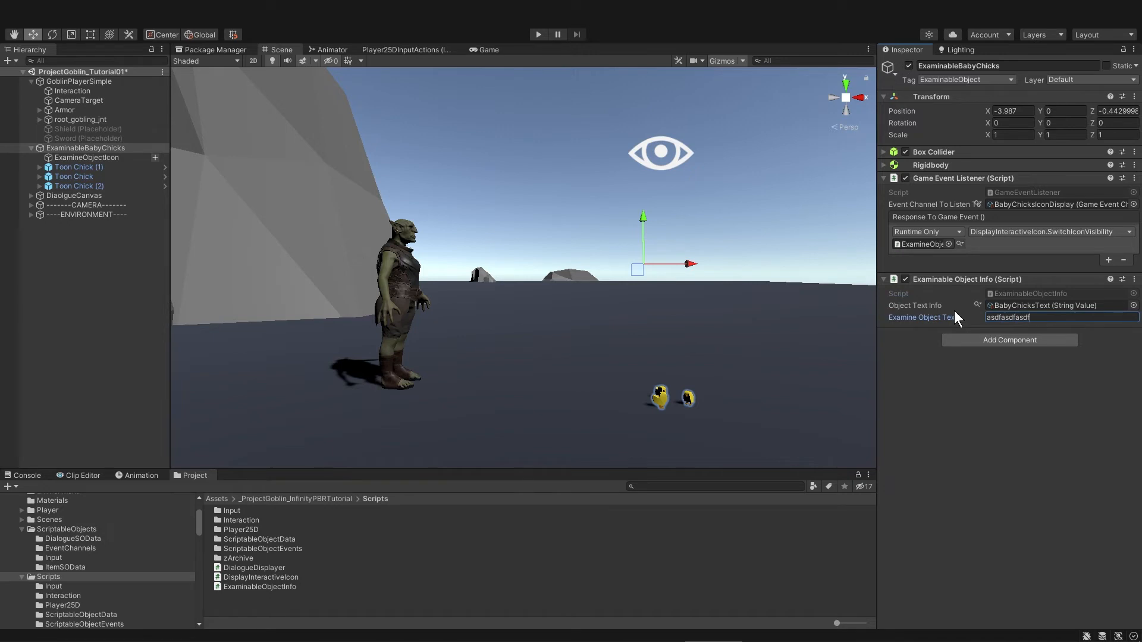
Test-play the scene, stop it, and check the value of BabyChicksText and the logged error
click(539, 35)
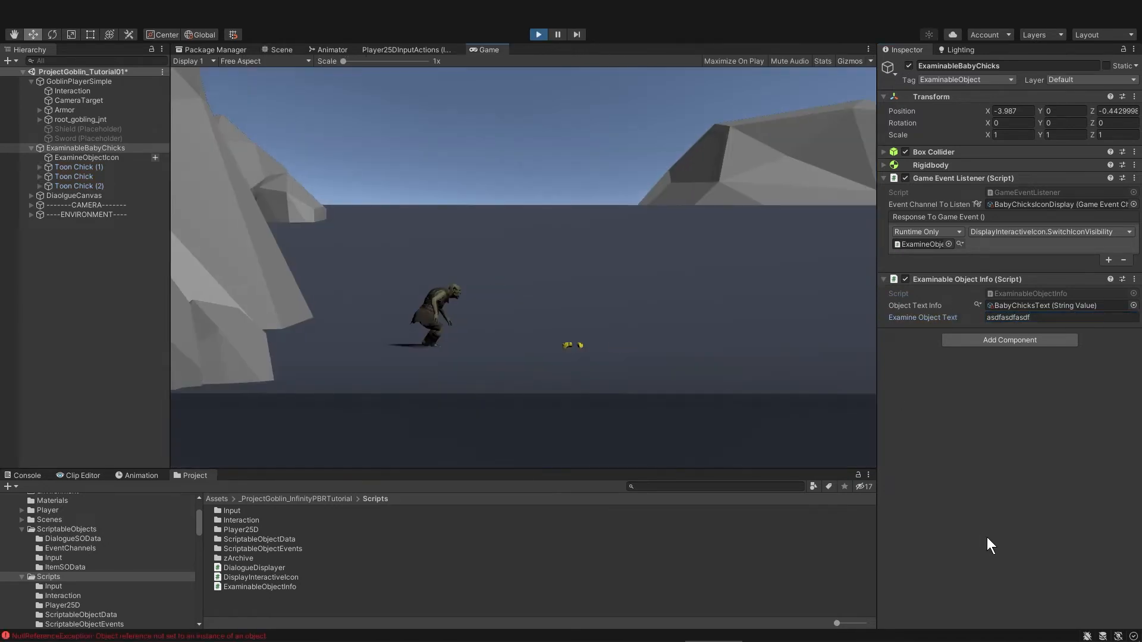
click(534, 32)
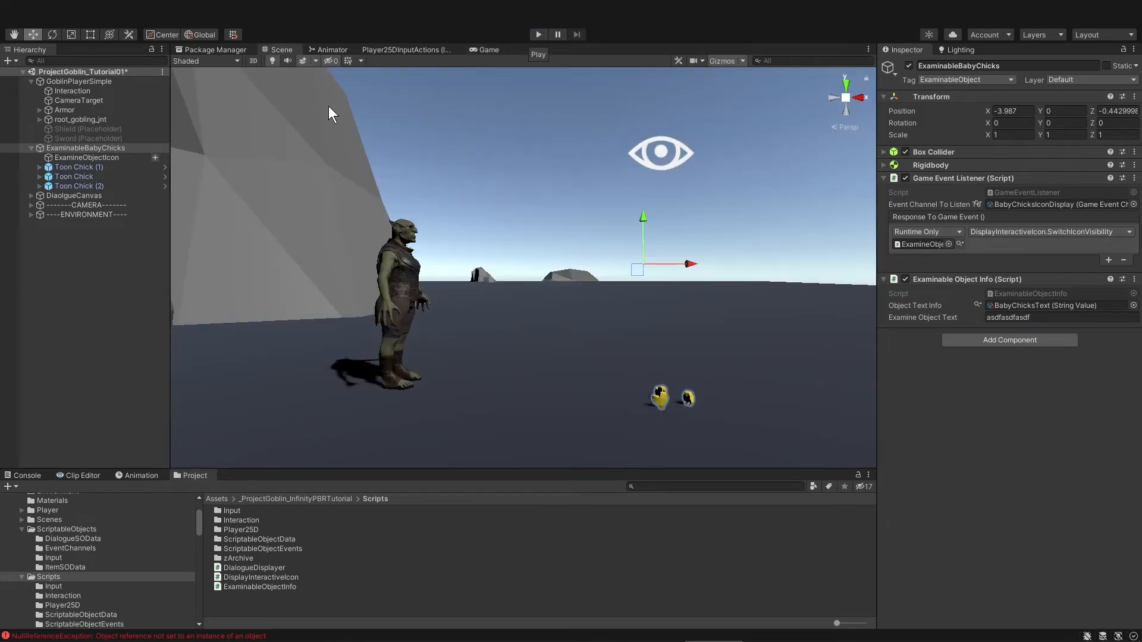
click(92, 564)
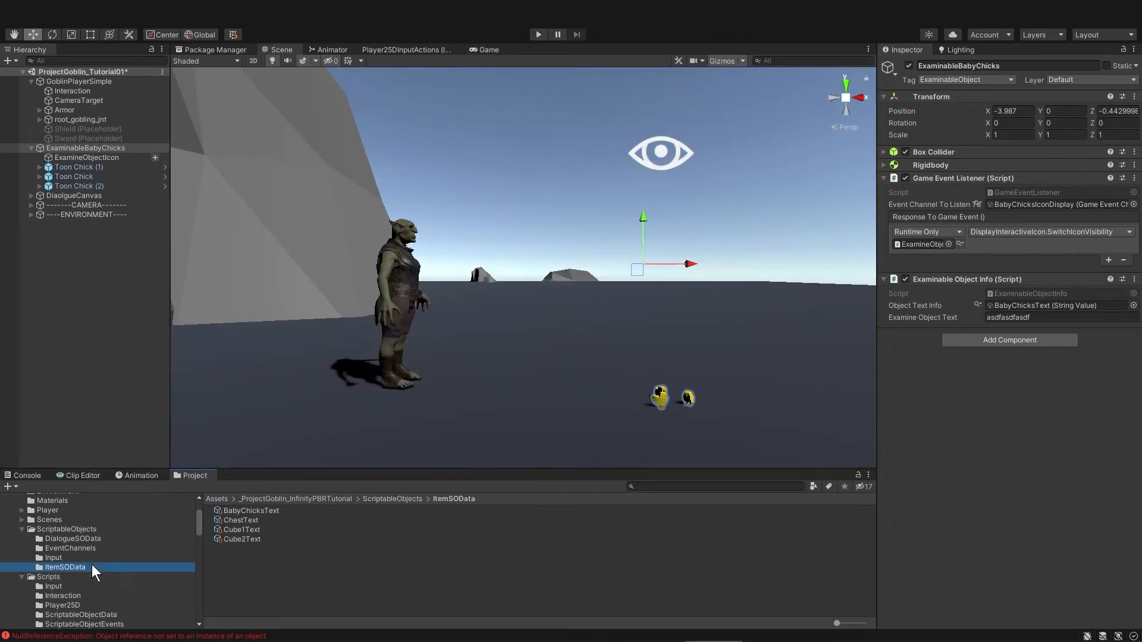
click(266, 511)
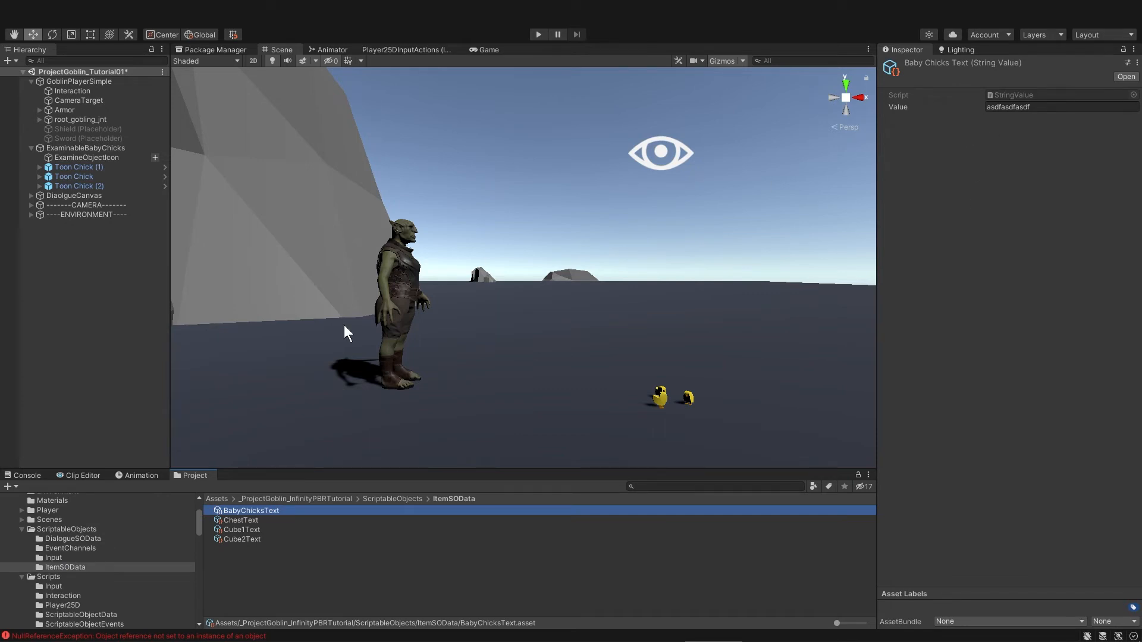
click(29, 476)
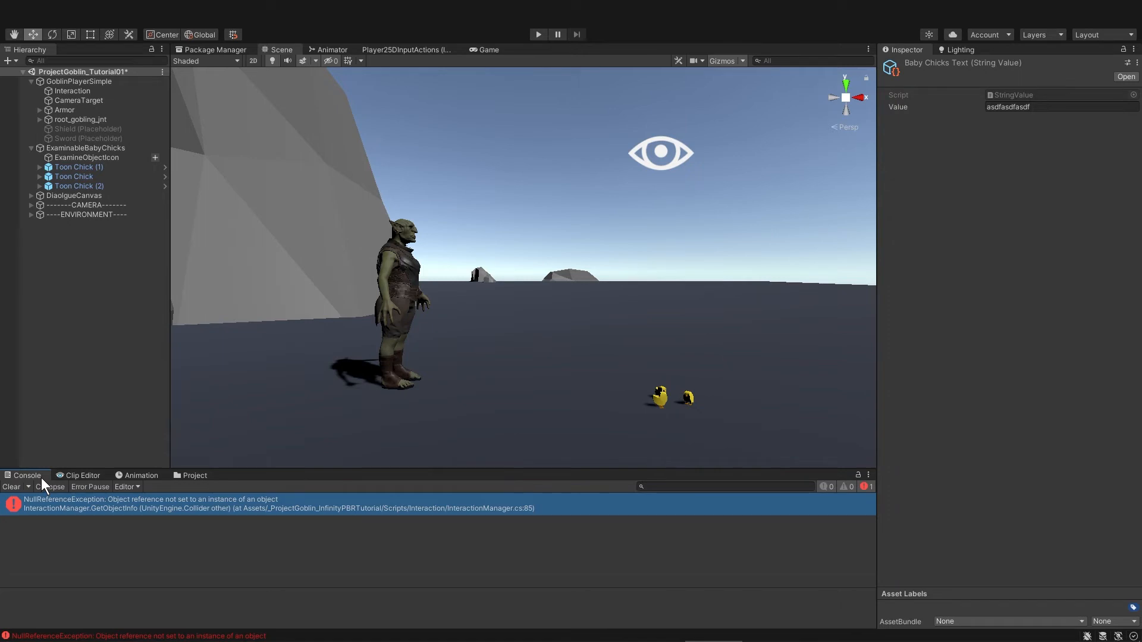
Assign ExamineObjectInfoText from the DialogueSOData folder as the Examine Object Text of the goblin's Interaction object
click(78, 90)
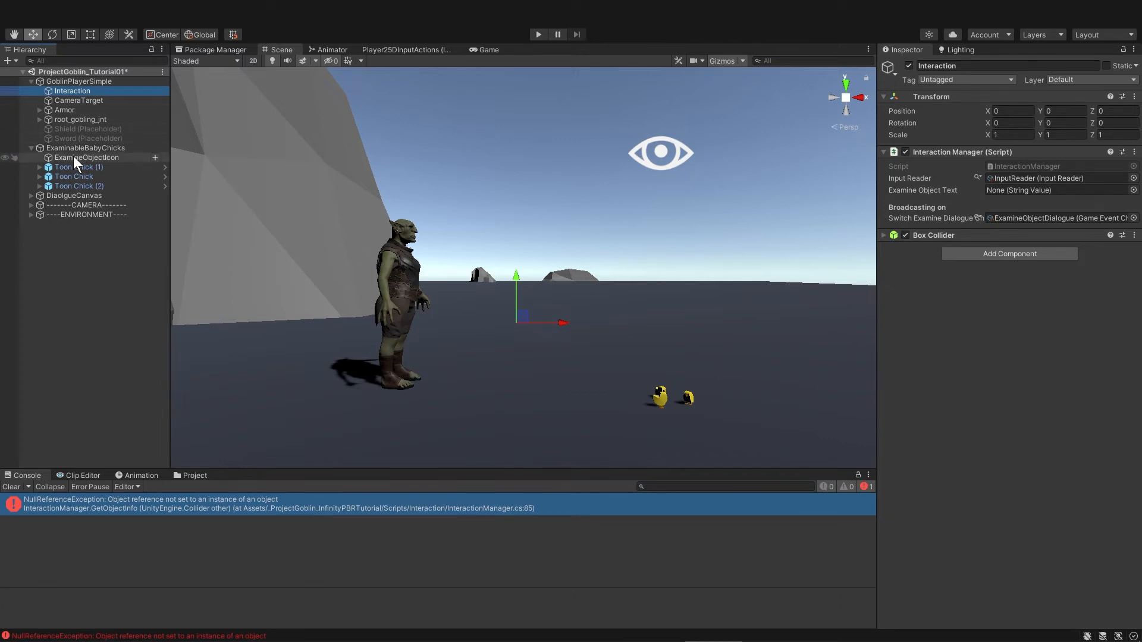
click(181, 476)
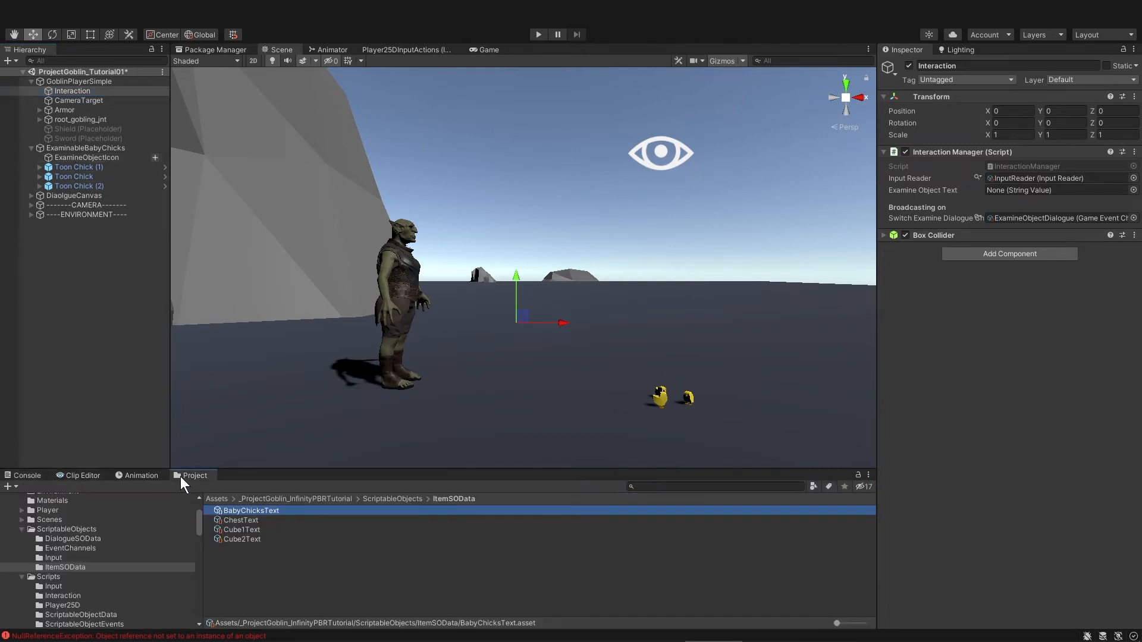
click(103, 540)
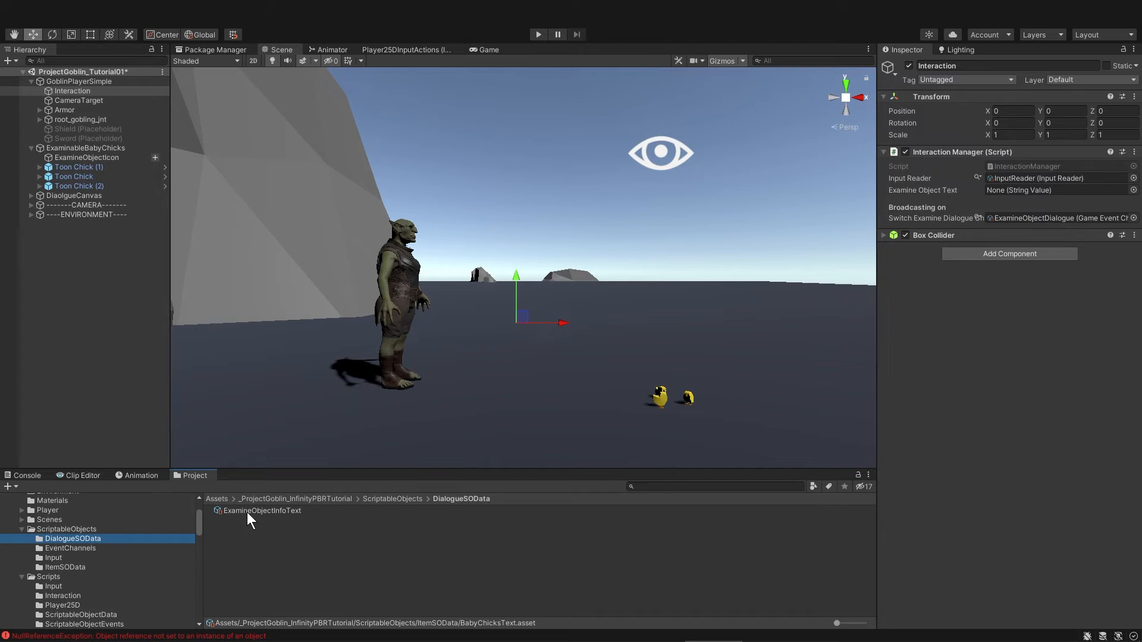
drag(248, 512, 1019, 191)
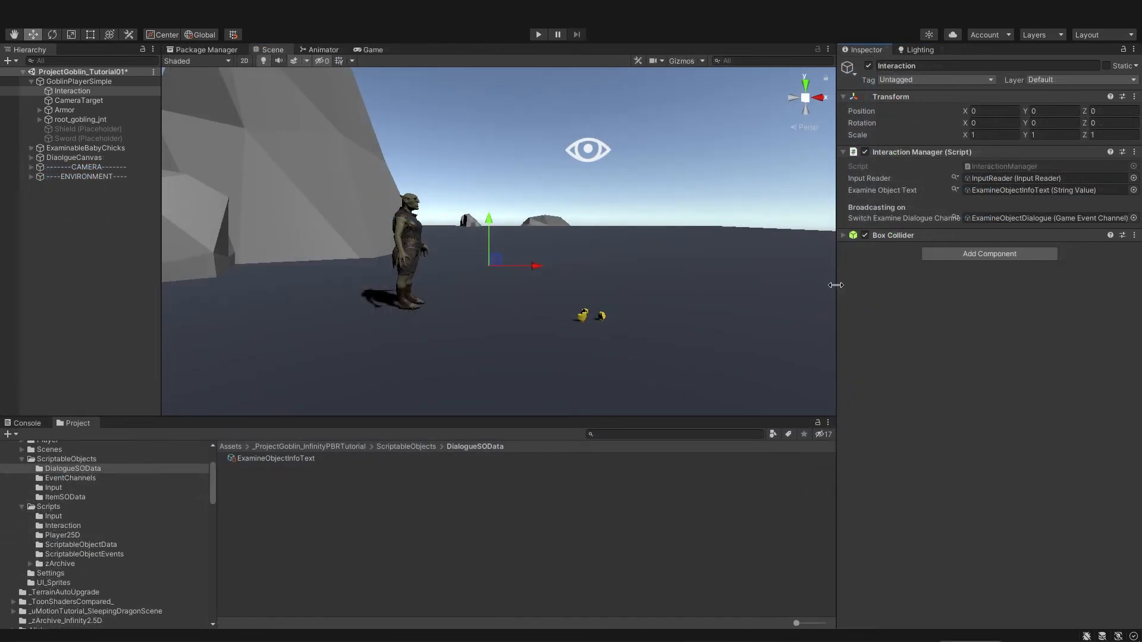
drag(836, 285, 803, 289)
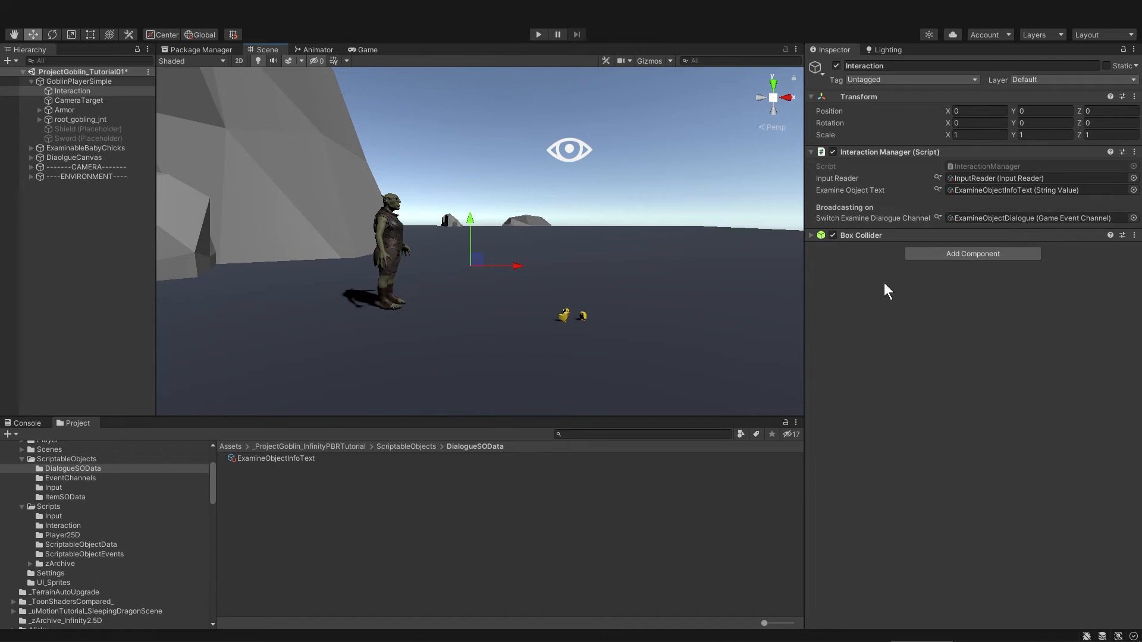
Correct the spelling of the dialogue canvas object's name to DialogueCanvas
click(127, 160)
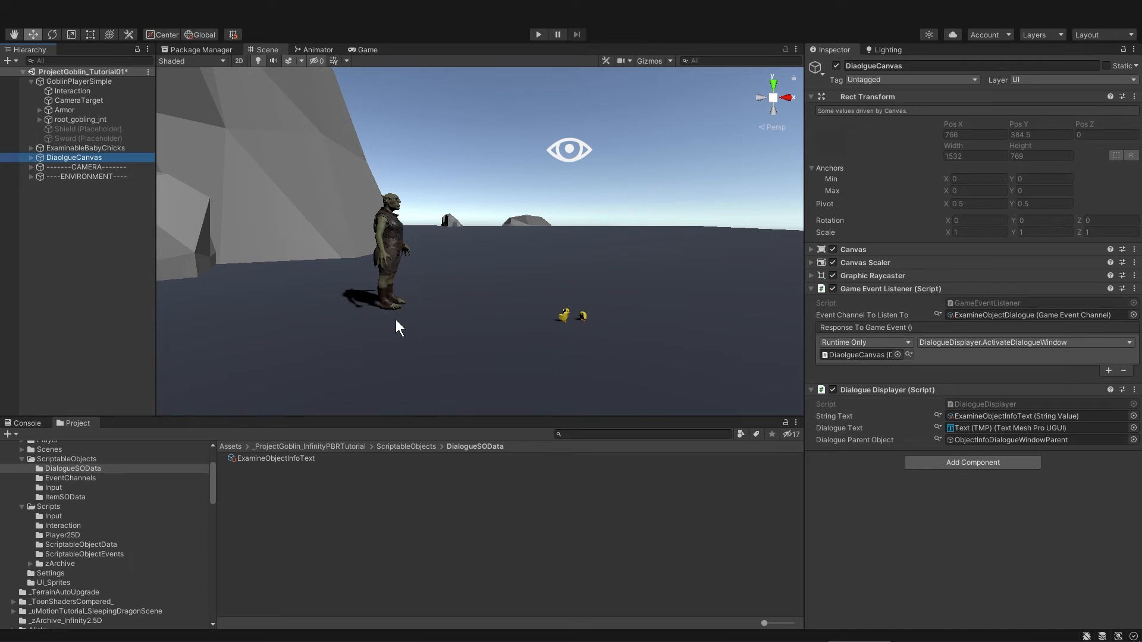
click(870, 67)
click(870, 67)
key(BackSpace)
key(BackSpace)
text(lo)
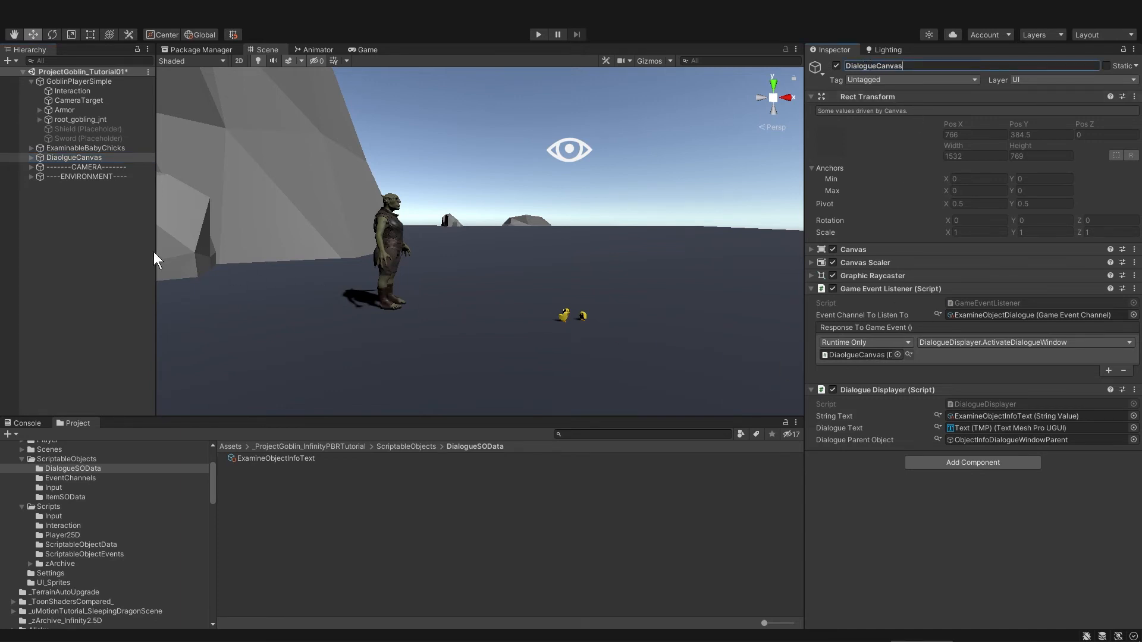
click(97, 253)
click(102, 160)
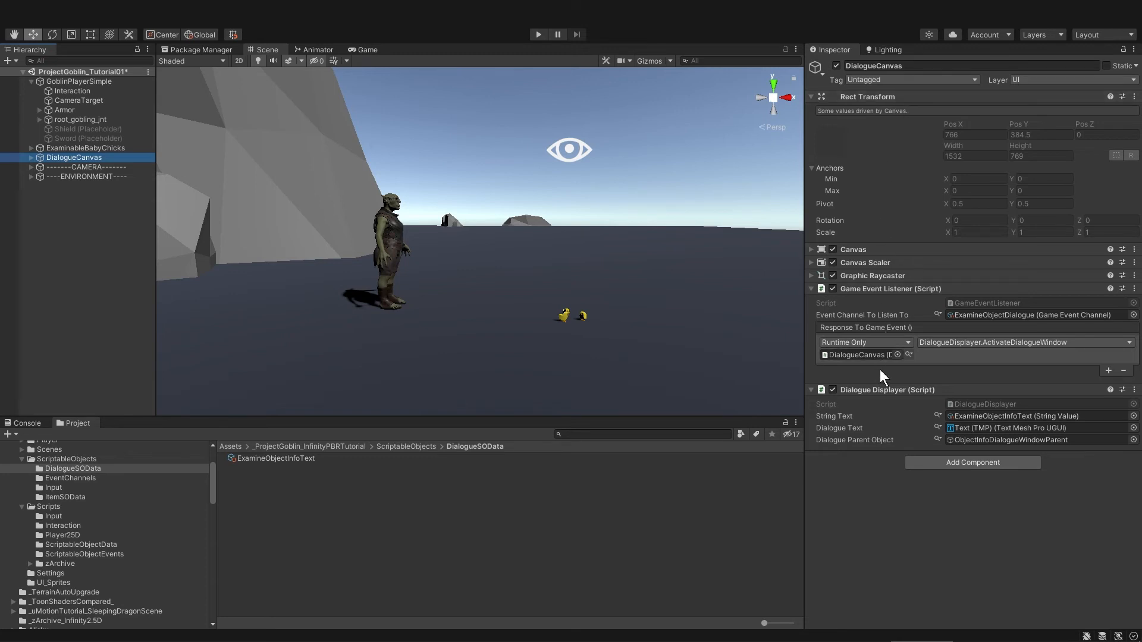
Play the scene and set the game view's resolution to HD (1920x1080)
click(538, 34)
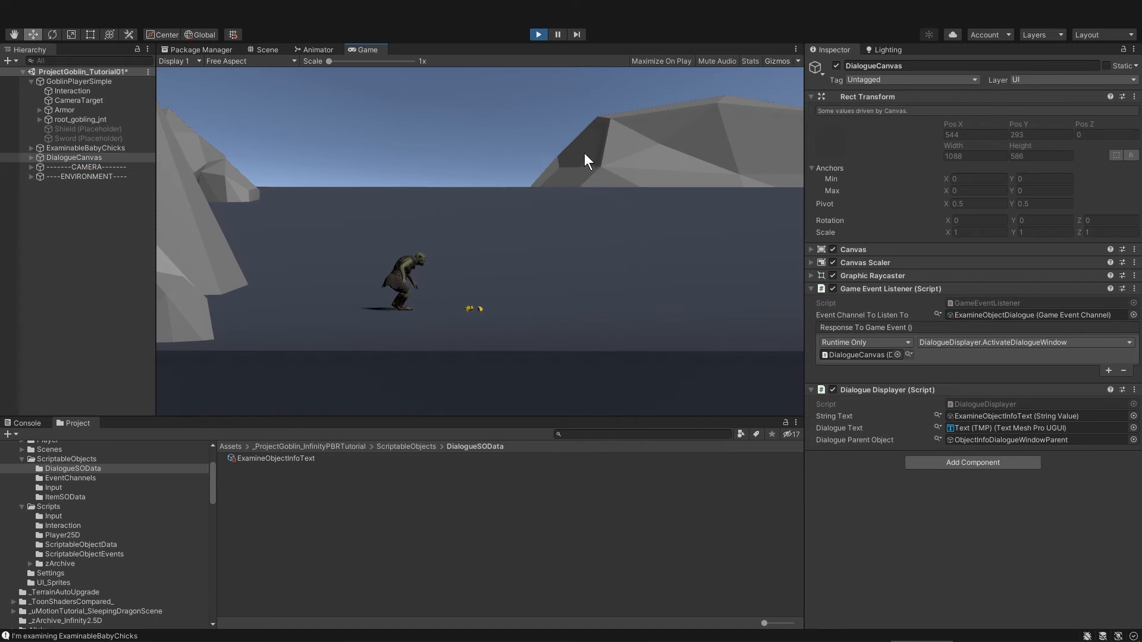
click(284, 59)
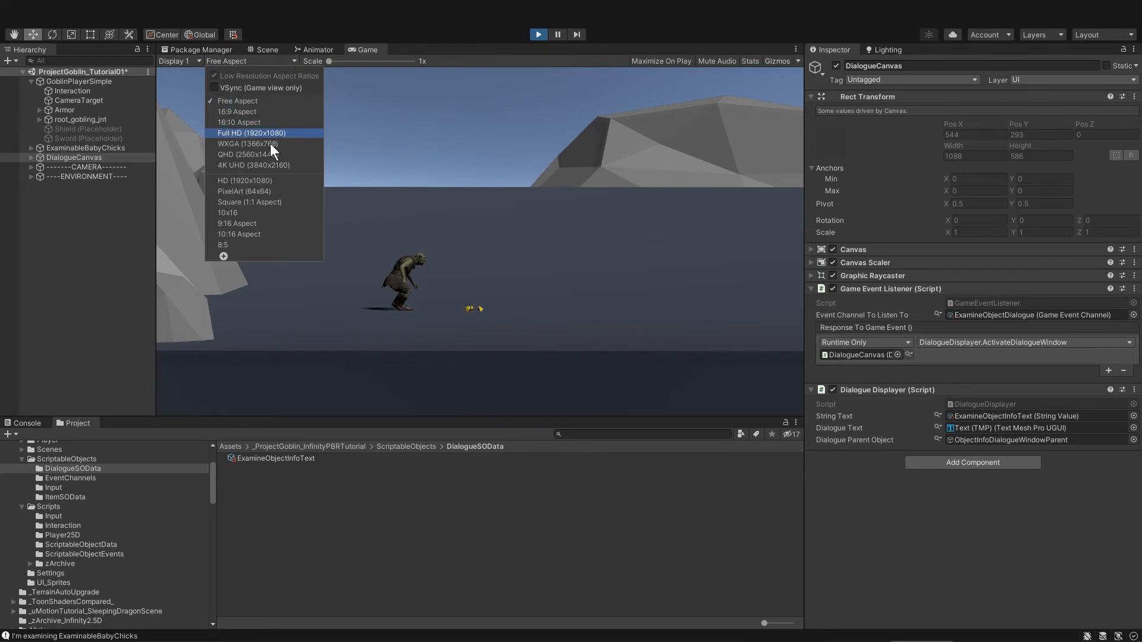
click(273, 181)
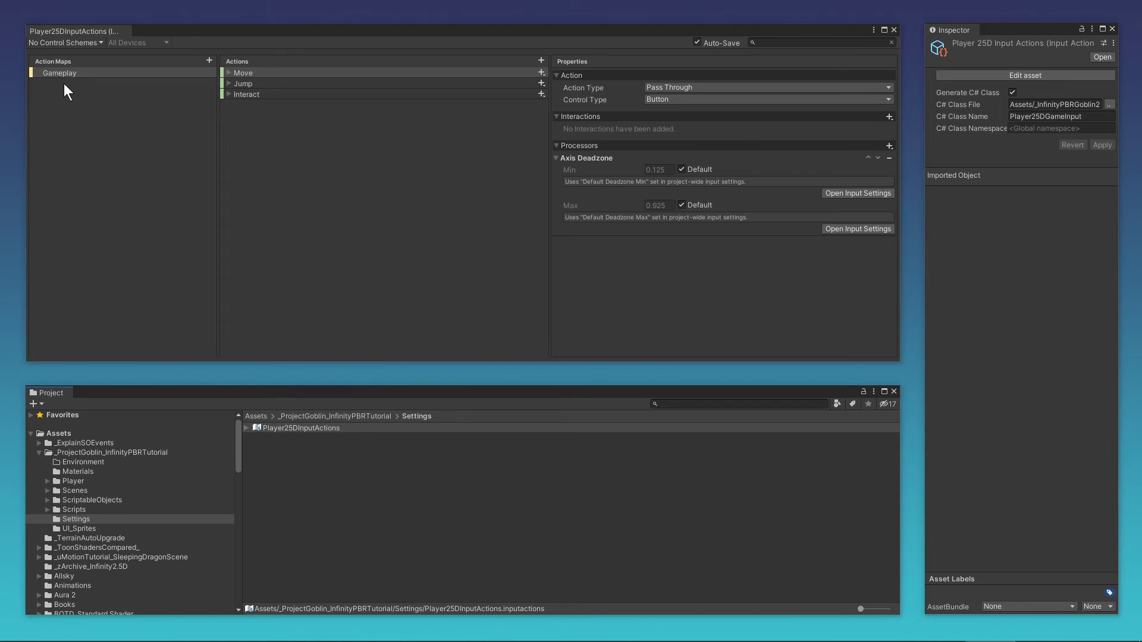
Expand the Interact action in Player25DInputActions and review the PlayerCharacter script down to its OnInteract method
click(229, 95)
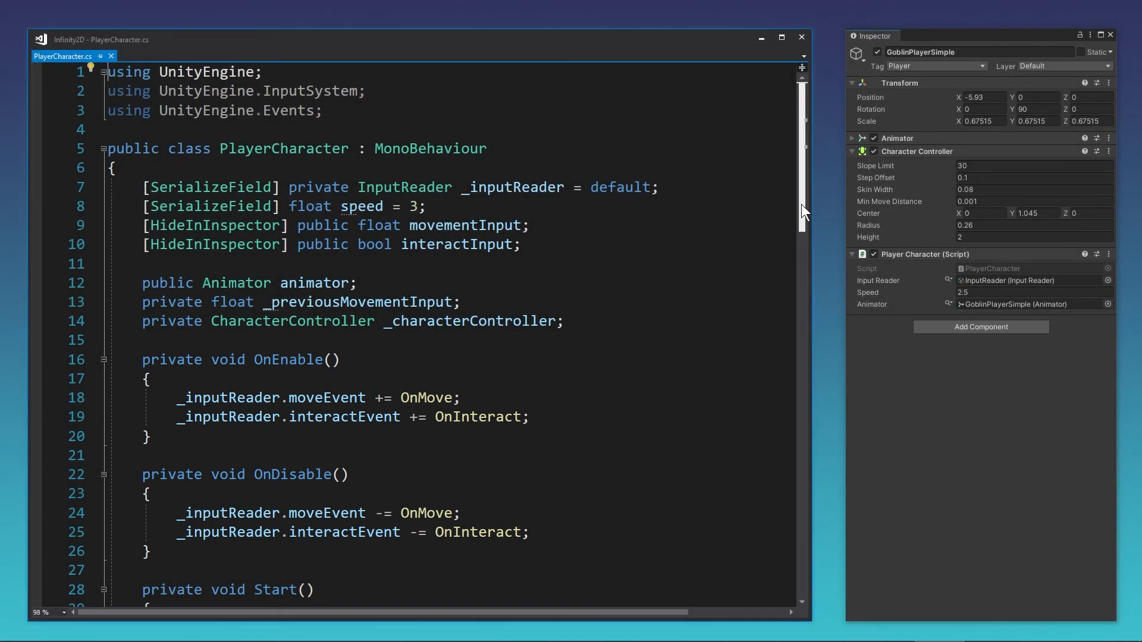
drag(802, 205, 786, 345)
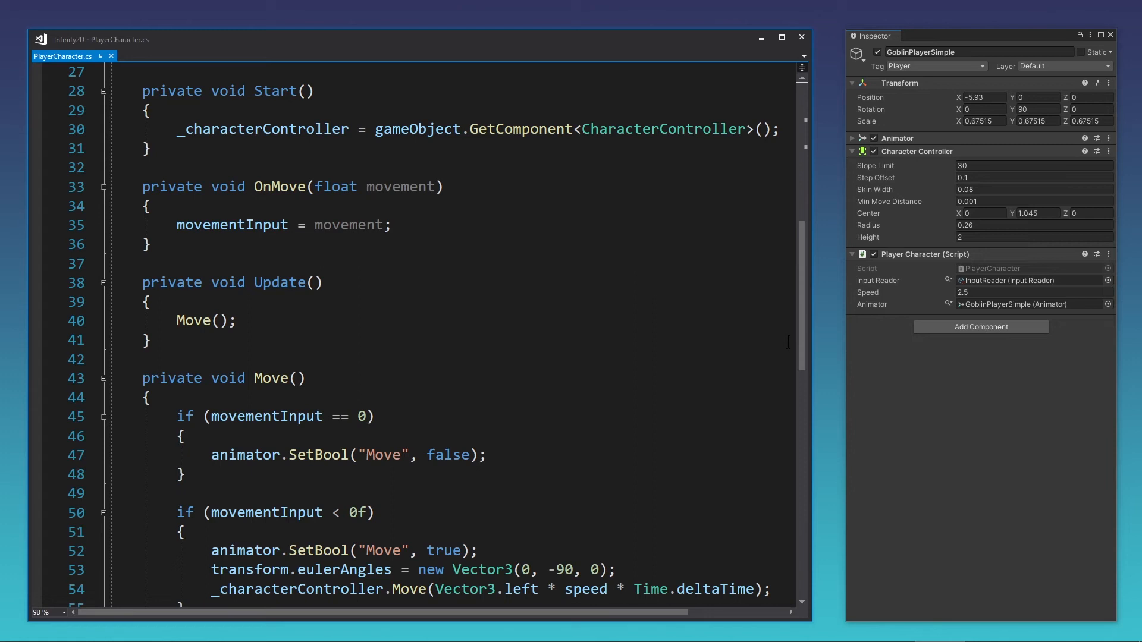
scroll(800, 382, down, 5)
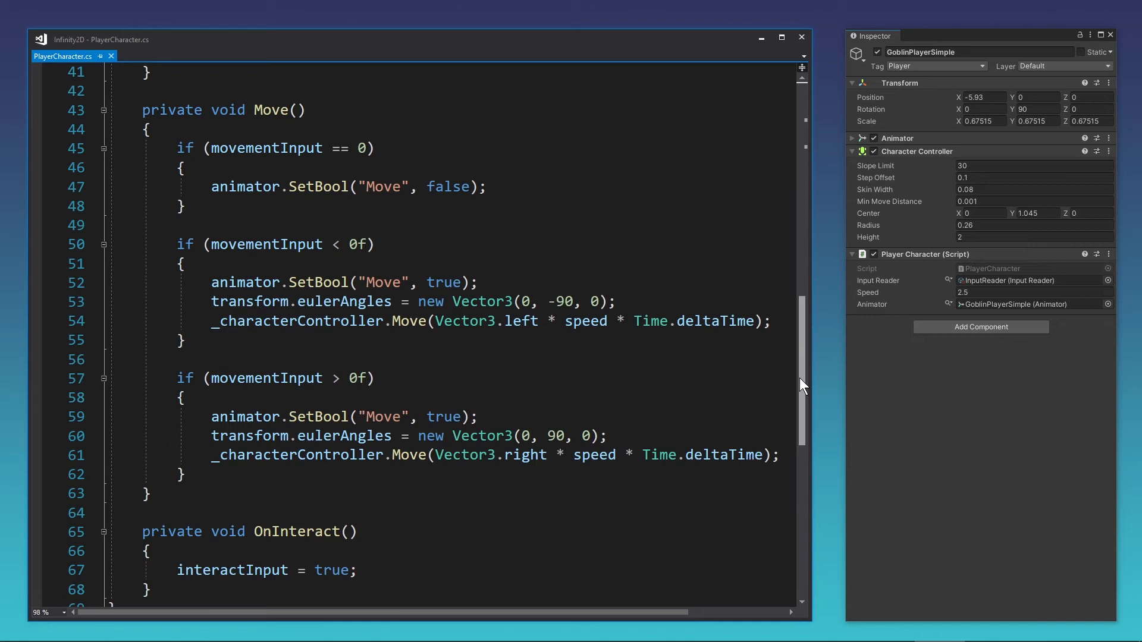
click(800, 377)
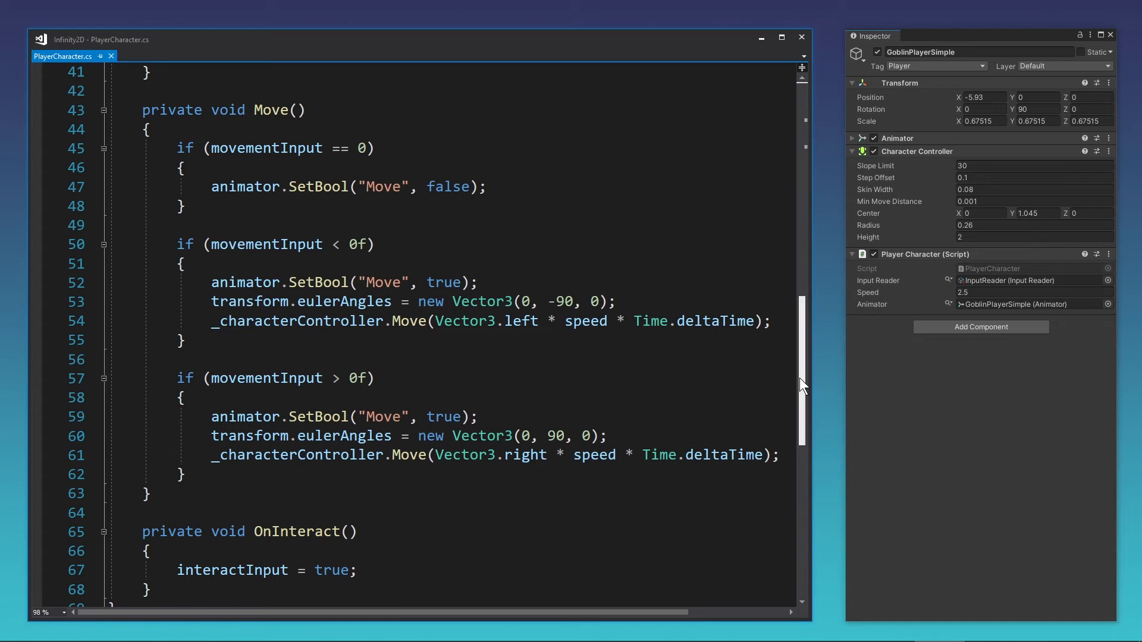
drag(799, 377, 800, 398)
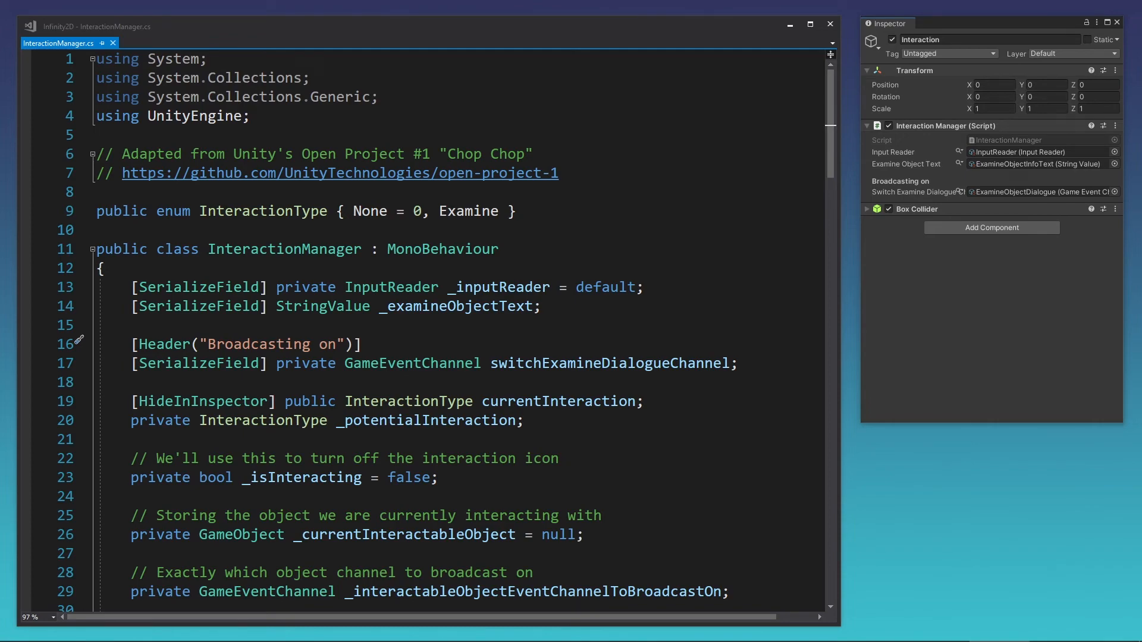
Review the InteractionManager script from its event subscriptions through the trigger and ResetInteraction methods, widening the code window
drag(833, 152, 817, 263)
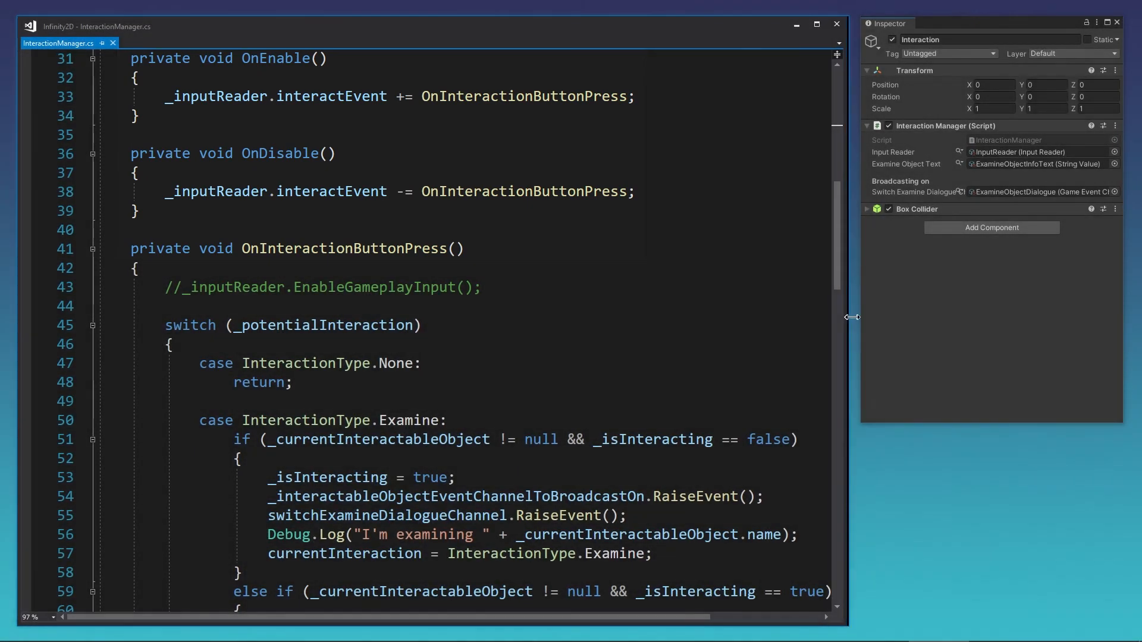
drag(840, 319, 1017, 319)
drag(1006, 272, 1002, 312)
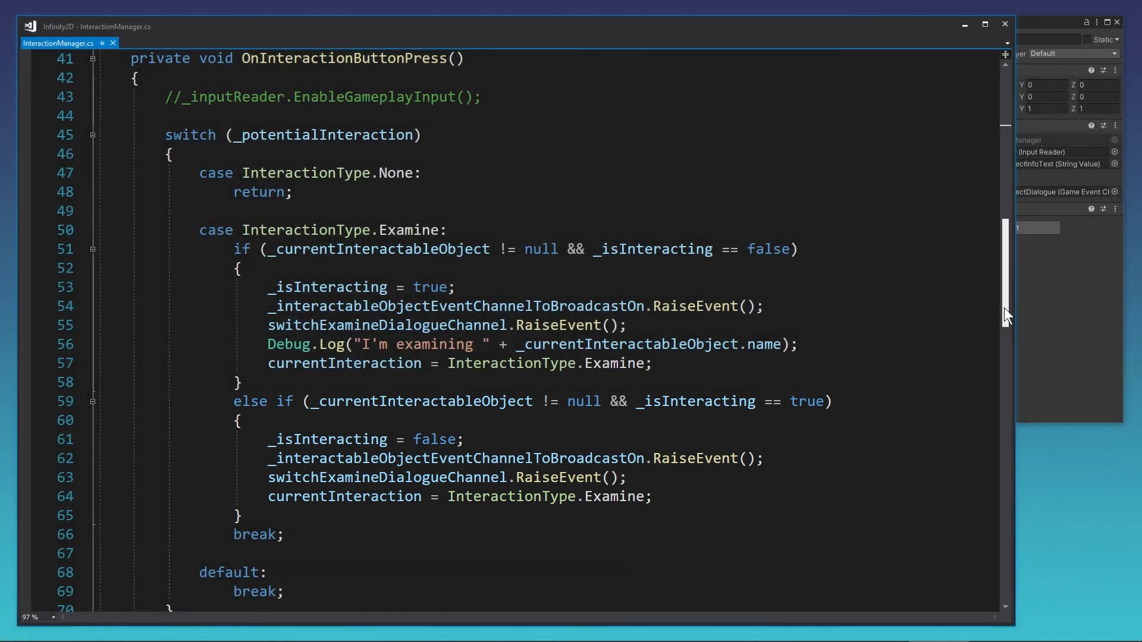
drag(1004, 309, 1024, 419)
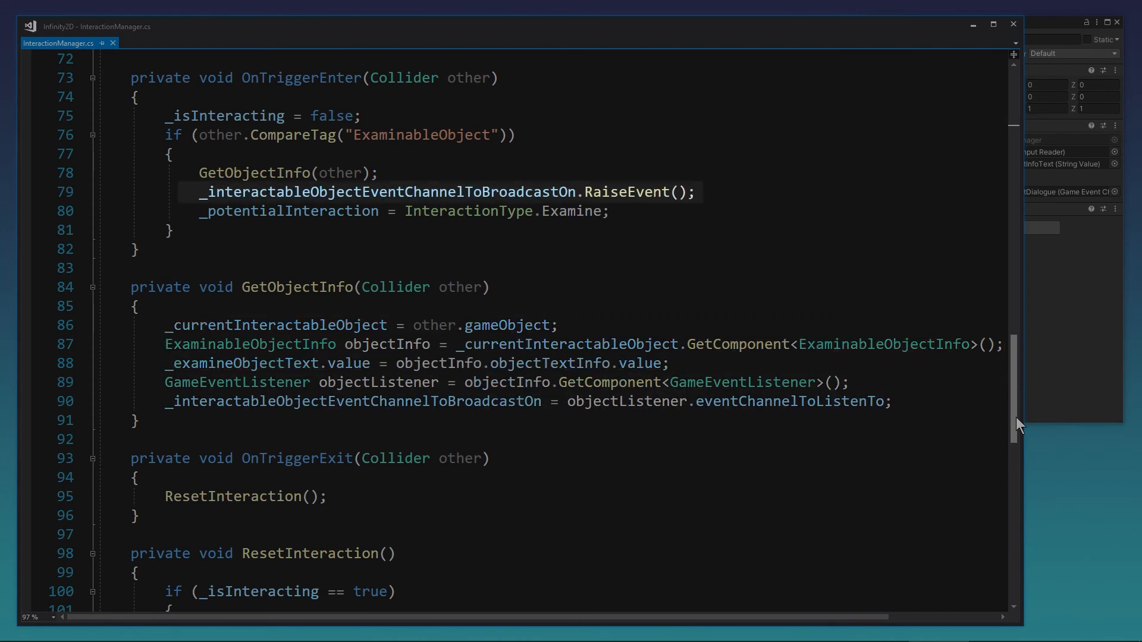
drag(1014, 417, 1013, 483)
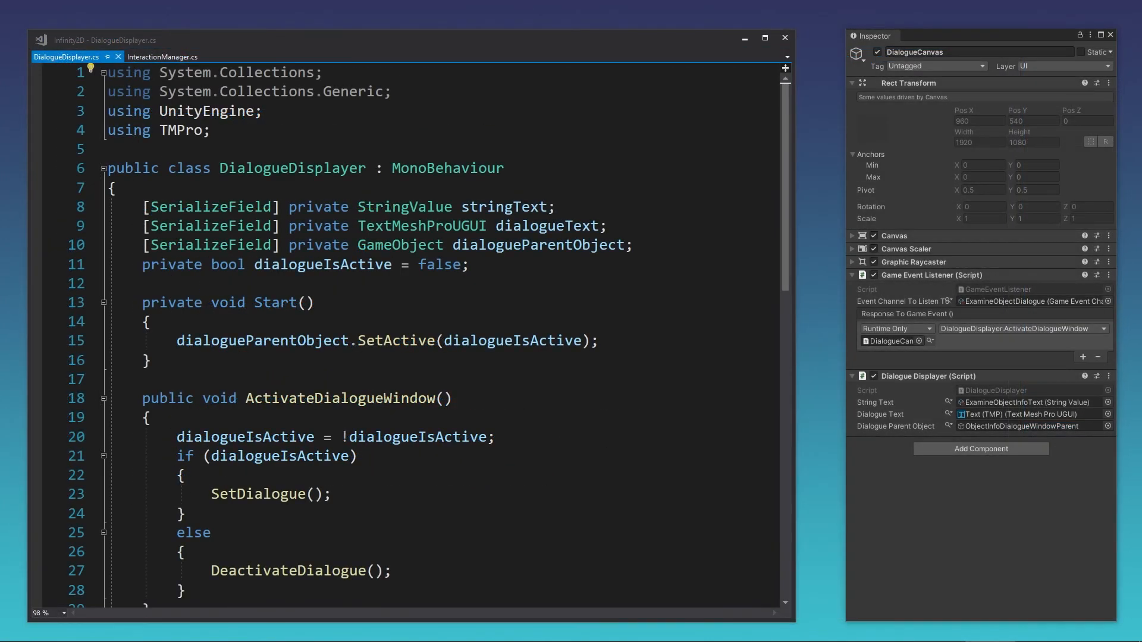
Review the DialogueDisplayer script with its Dialogue Text reference, and inspect the baby chicks' icon display event channel
click(987, 411)
drag(787, 272, 797, 369)
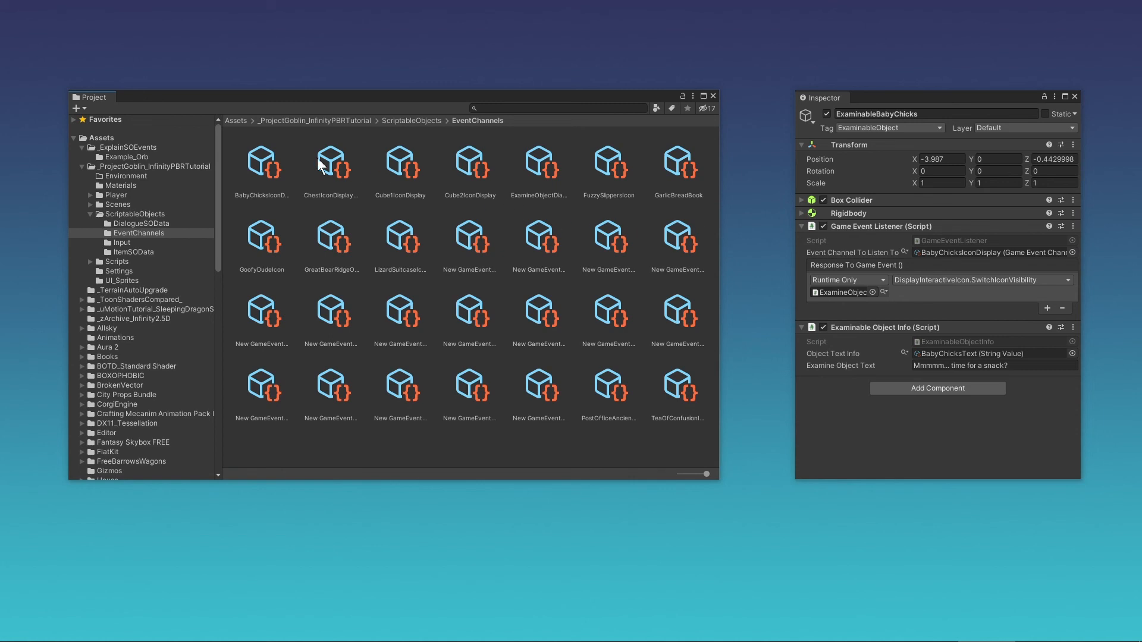
click(271, 167)
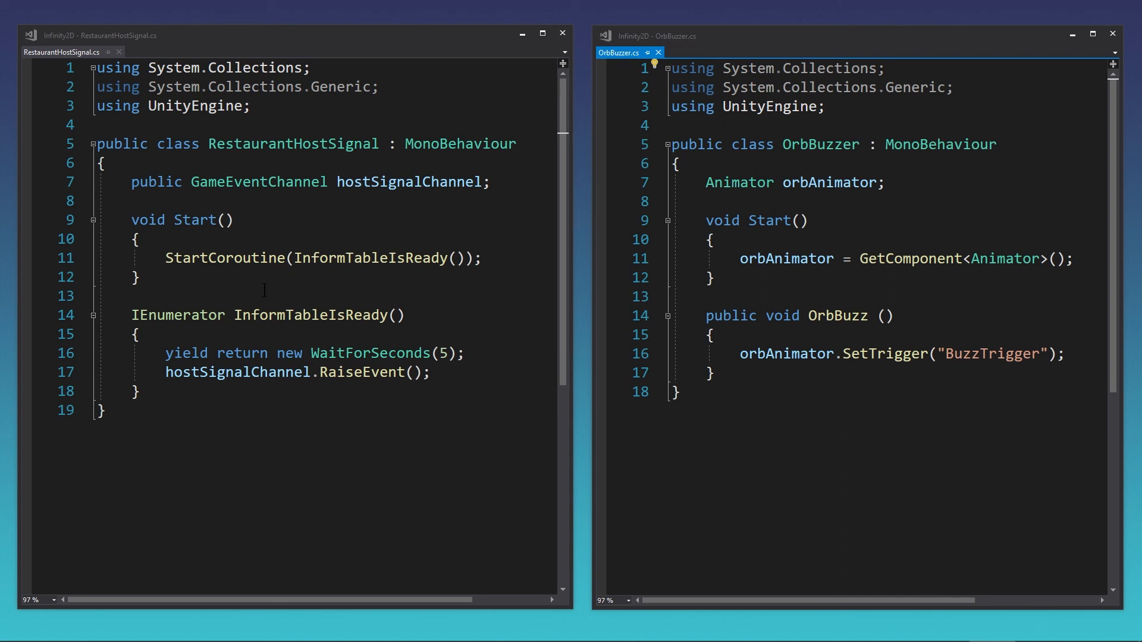
Comment out hostSignalChannel in RestaurantHostSignal and declare a public static Action named tableReadyEvent, including the using System directive
click(132, 181)
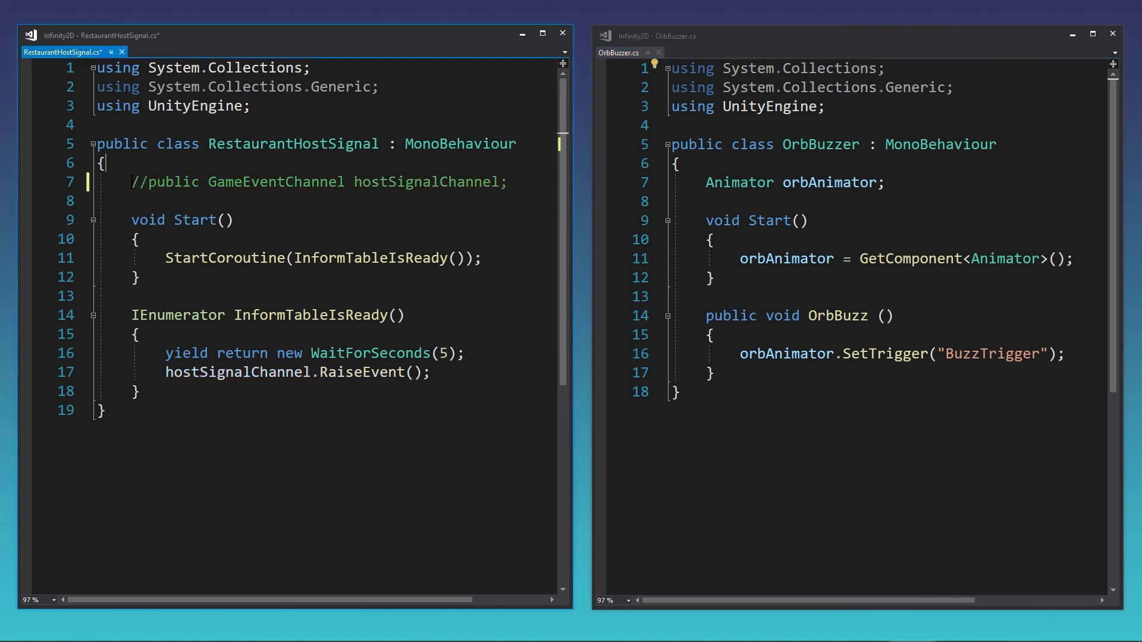
key(Return)
text(public static A)
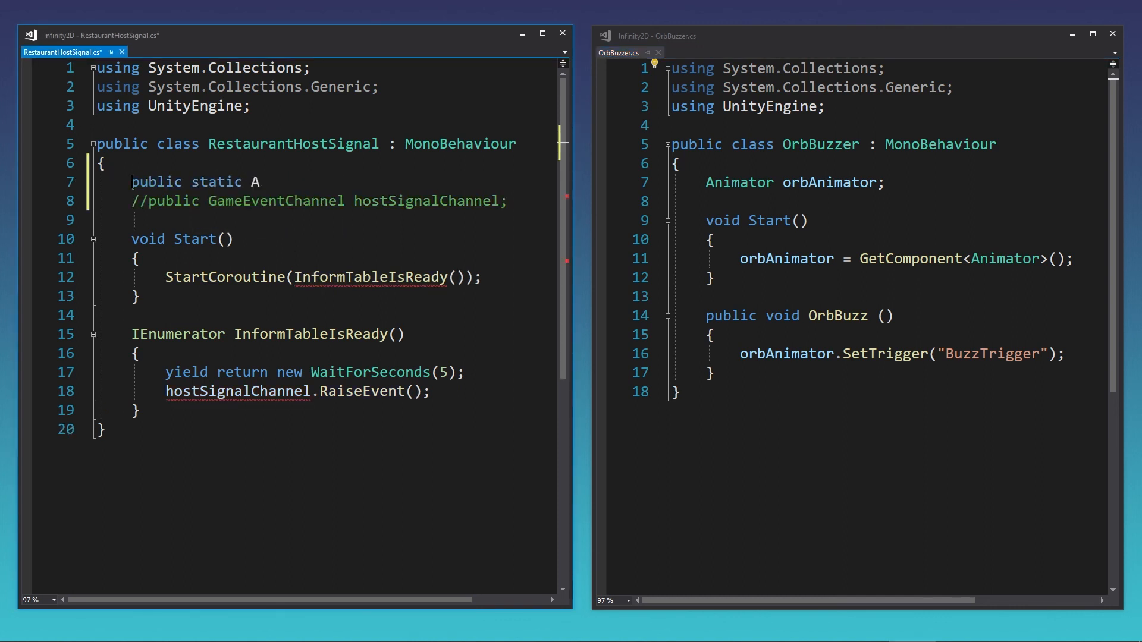
text(ction)
click(98, 67)
key(Return)
text(using System;)
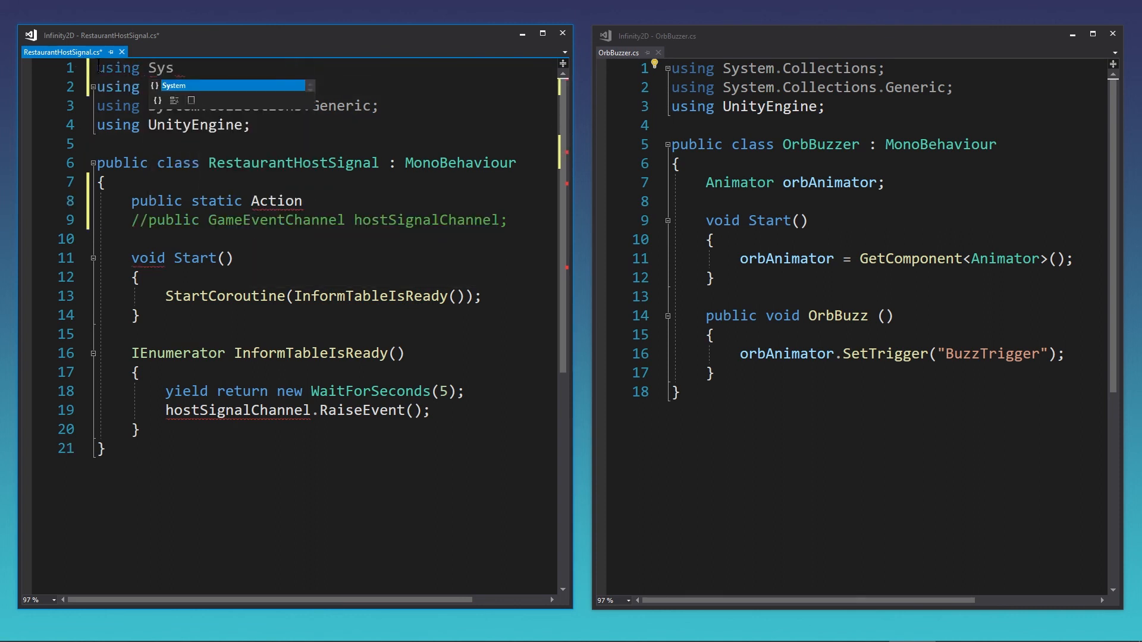
text( tableReadyEvent;)
Replace the RaiseEvent call with a tableReadyEvent() call guarded by a null check, and delete the commented-out hostSignalChannel field
click(166, 411)
text(//)
drag(449, 410, 165, 411)
key(BackSpace)
drag(508, 220, 132, 220)
key(BackSpace)
text(tableReadyEvent != null))
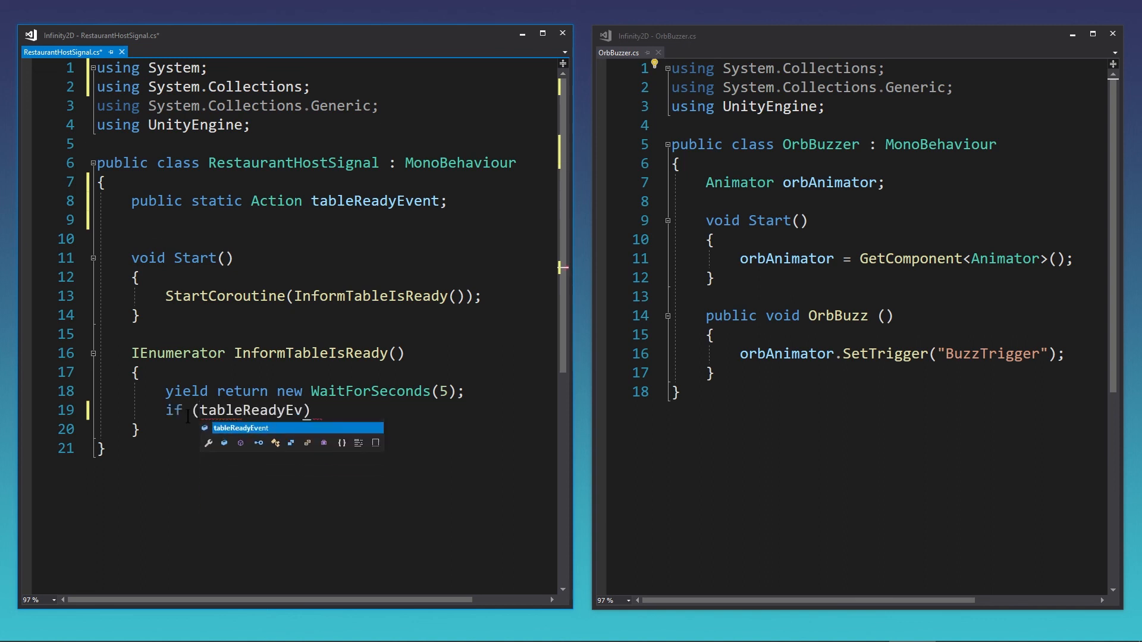
key(Return)
text(tableReadyEvent()
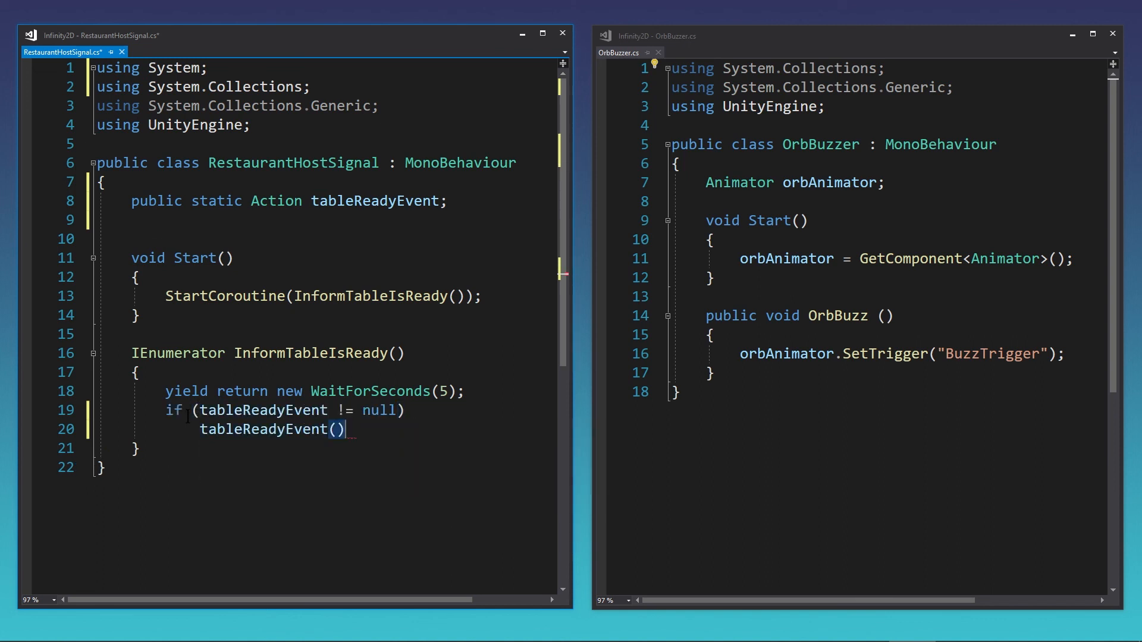
text(;)
Add a private OnEnable method to OrbBuzzer that subscribes OrbBuzz to RestaurantHostSignal.tableReadyEvent
click(727, 198)
key(Return)
key(Return)
key(Return)
key(Up)
text(private void OnEnable())
key(Return)
text(RestaurantHostSignal)
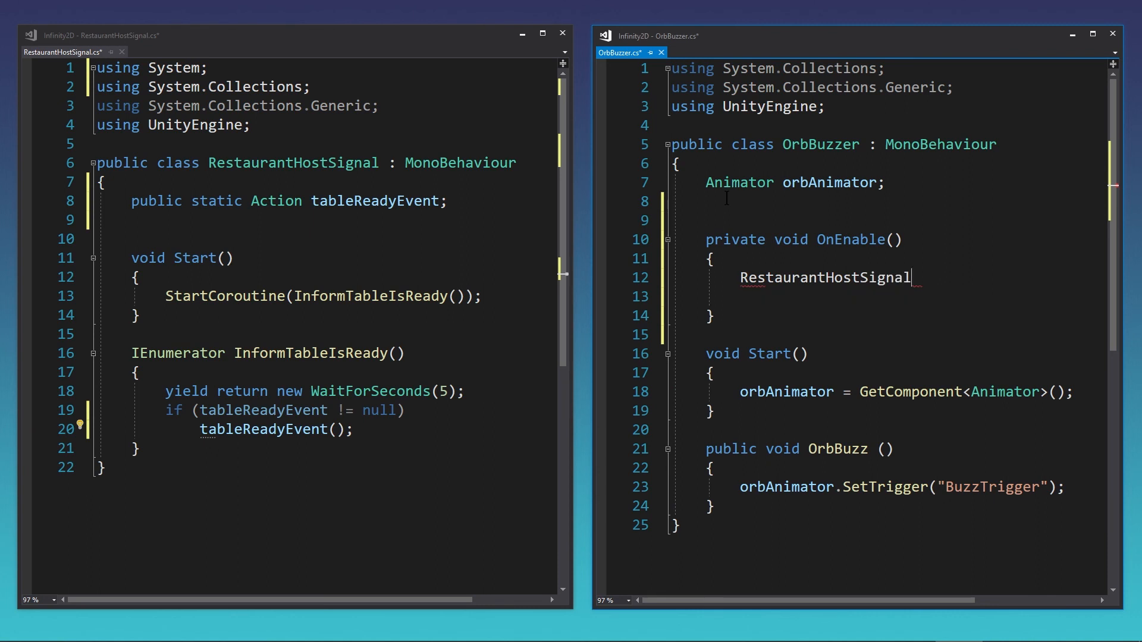
text(.tableReadyEvent += Orb)
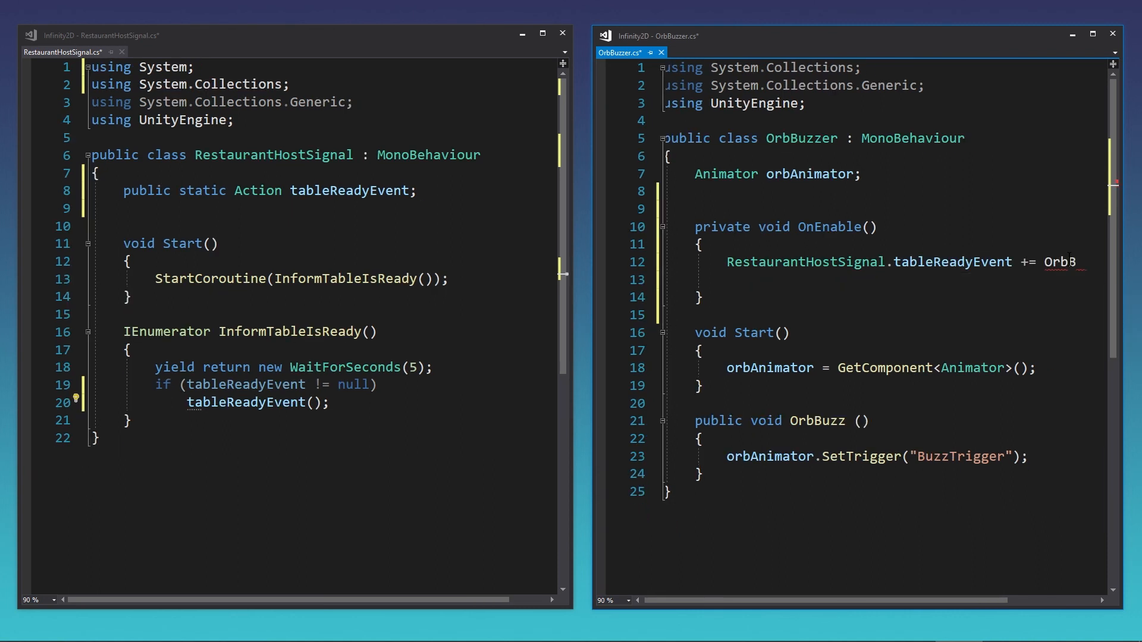
text(Buzz;)
Add a private OnDisable method to OrbBuzzer that unsubscribes from RestaurantHostSignal.tableReadyEvent using the -= operator
click(747, 288)
key(Return)
key(Return)
text(private void OnDisable())
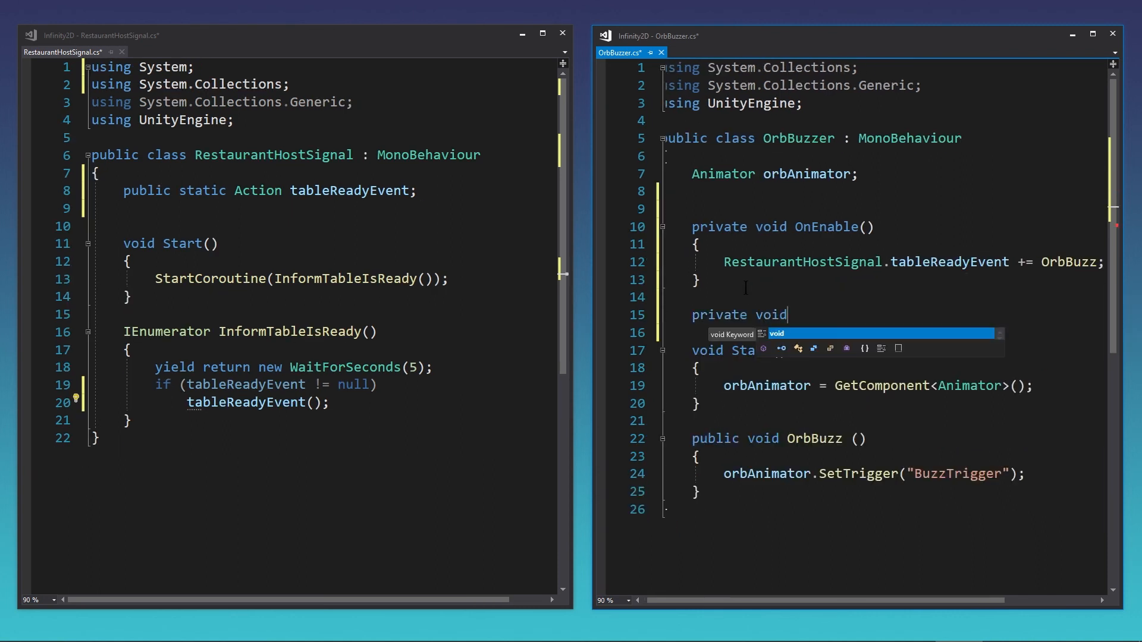
key(Return)
text({)
key(Return)
text(RestaurantHostSignal.tableReadyEvent -=)
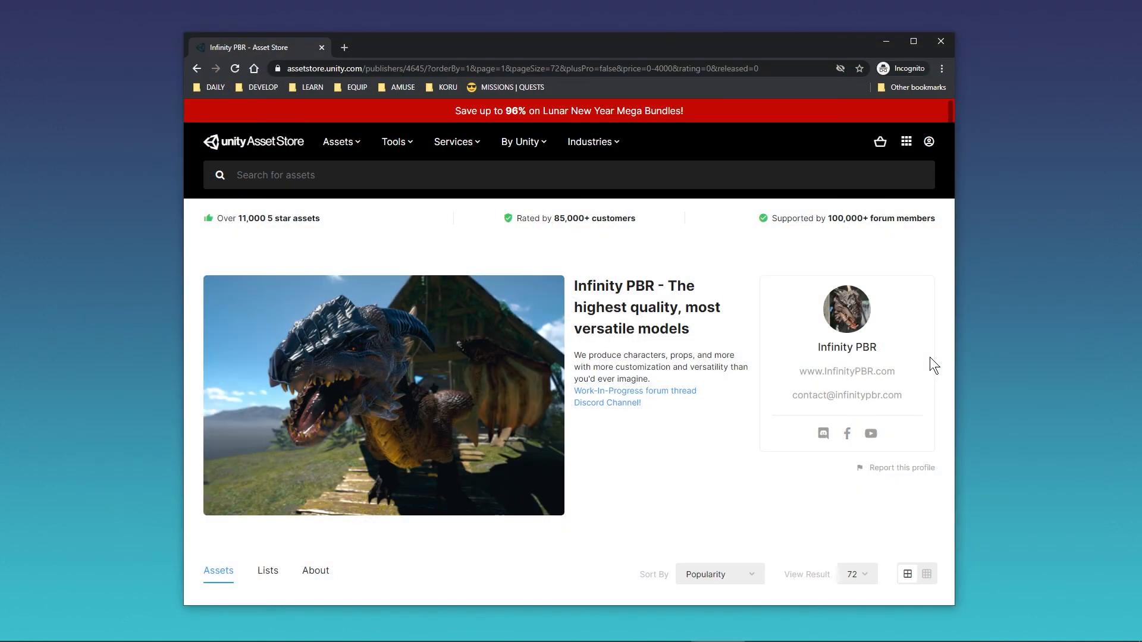
Switch to the browser and look through Infinity PBR's assets on the Unity Asset Store publisher page
scroll(930, 357, down, 8)
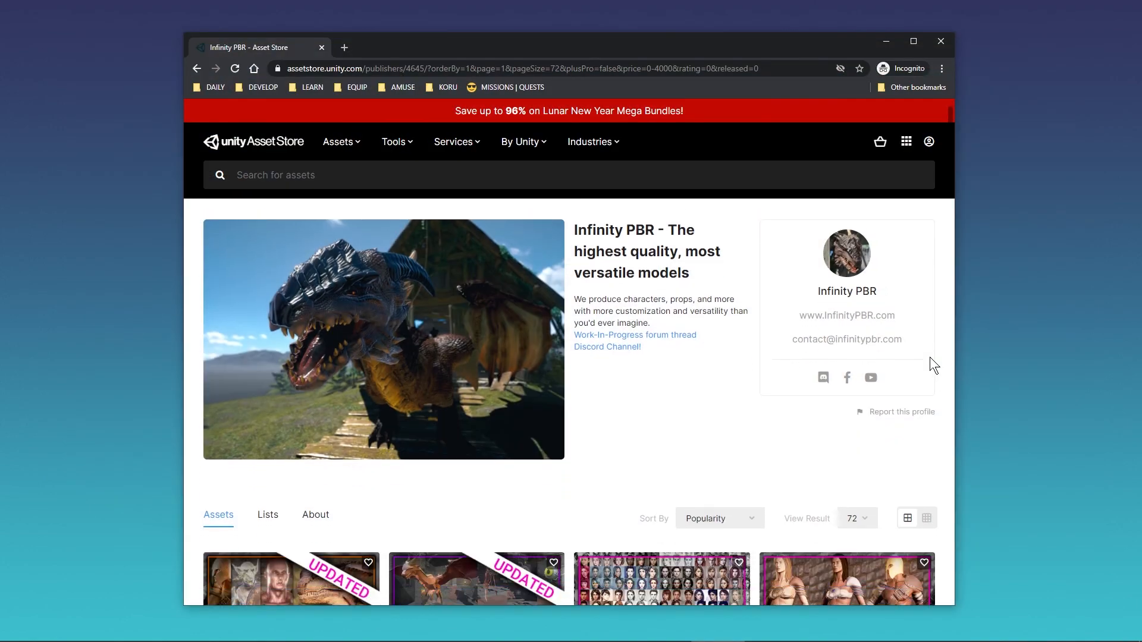
scroll(931, 363, down, 9)
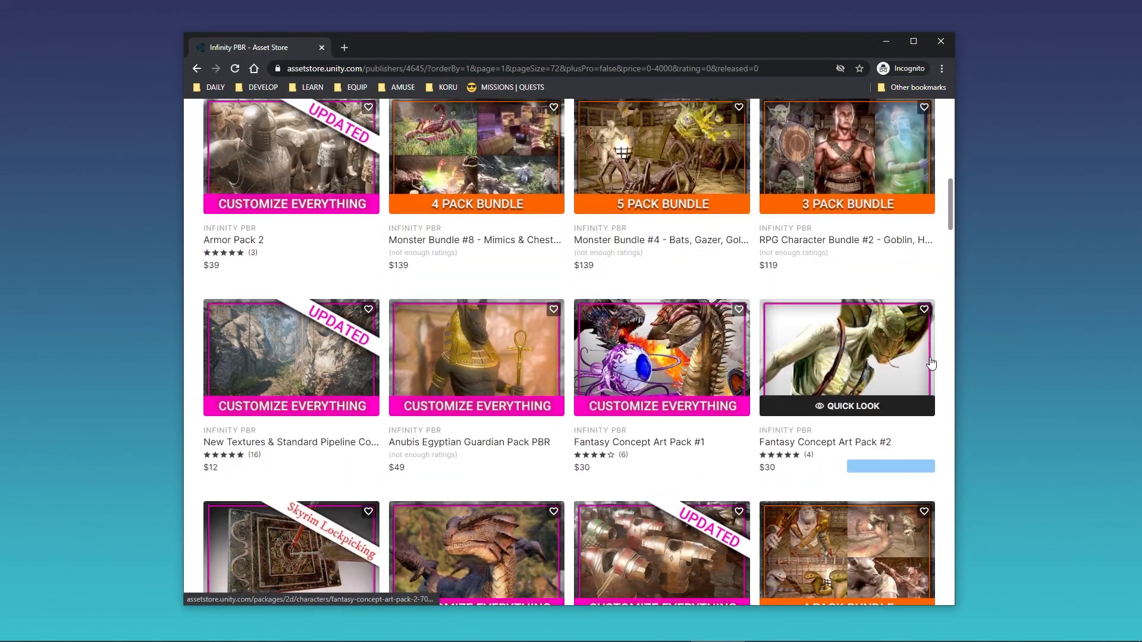
scroll(939, 357, down, 5)
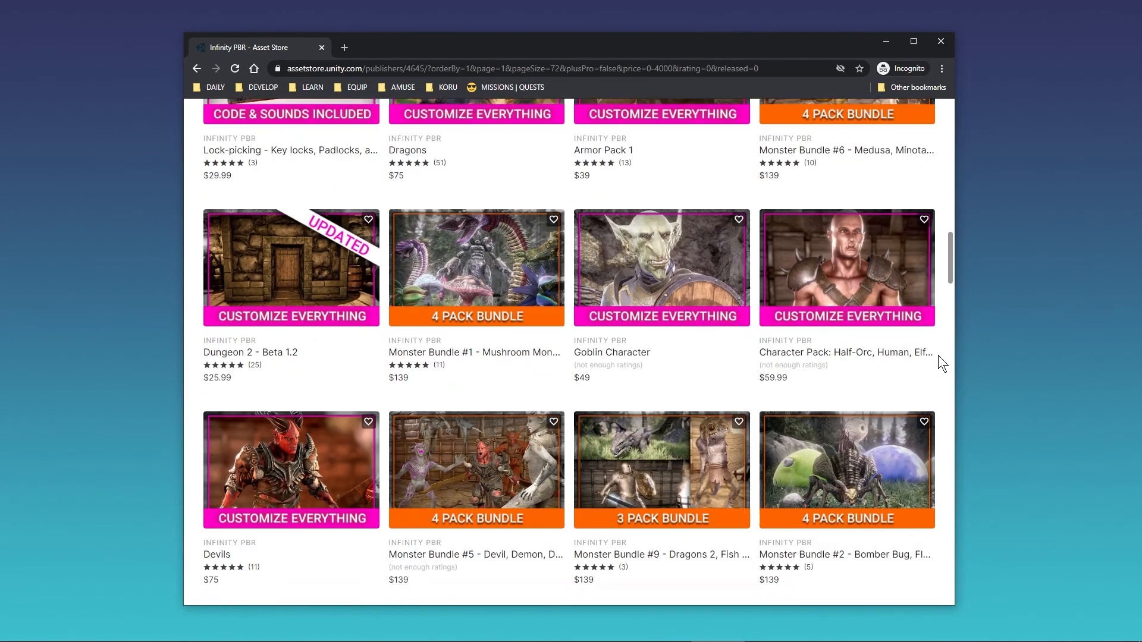